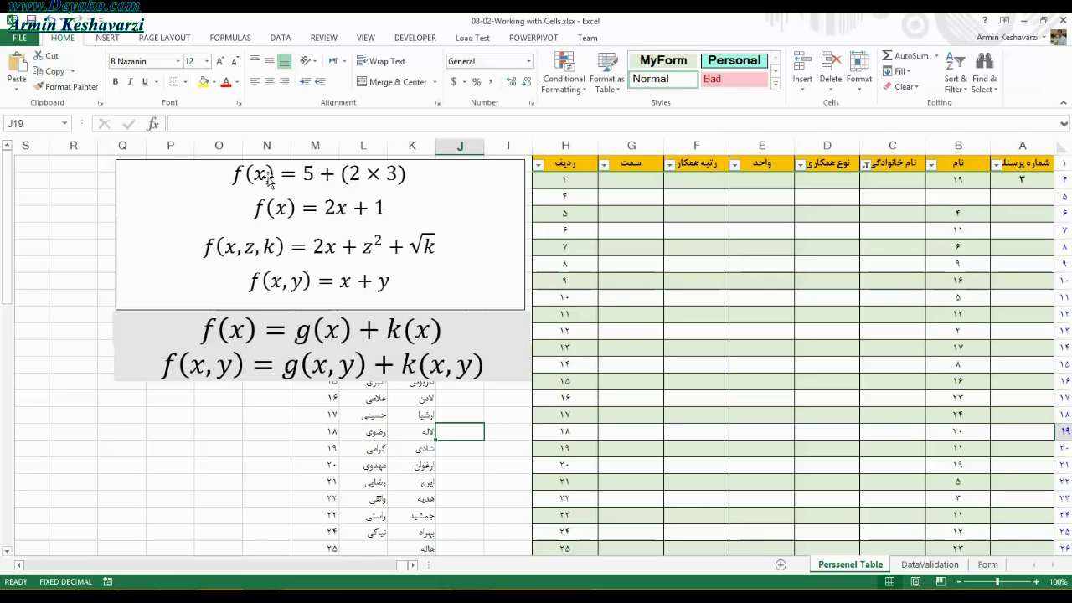
- Widen the embedded equation object slightly toward the table by dragging its right handle
{"action": "left_click", "coordinate": [430, 206]}
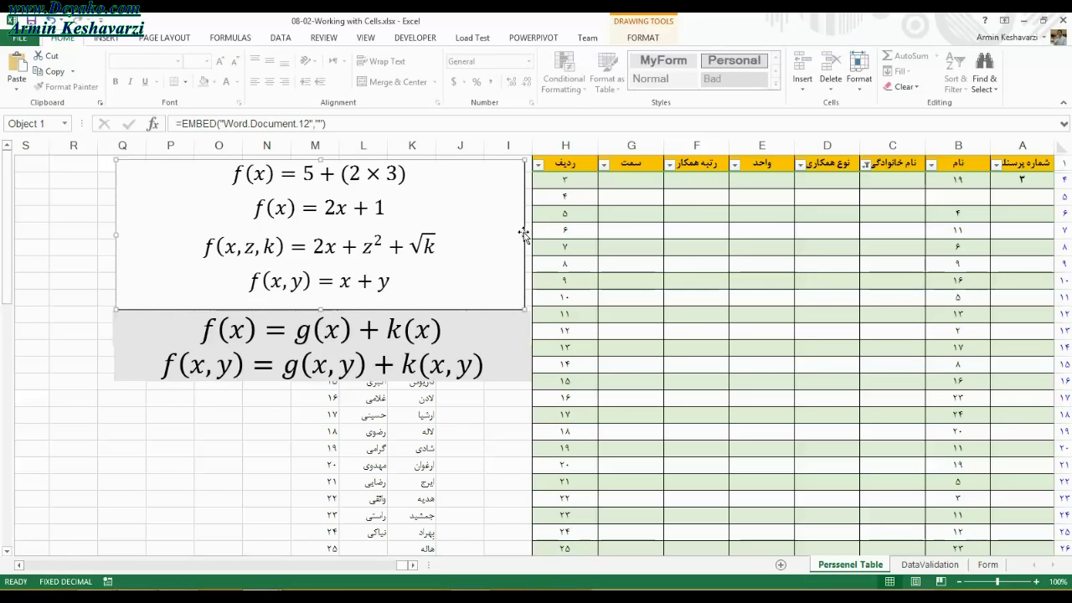
{"action": "left_click_drag", "start_coordinate": [526, 226], "coordinate": [530, 235]}
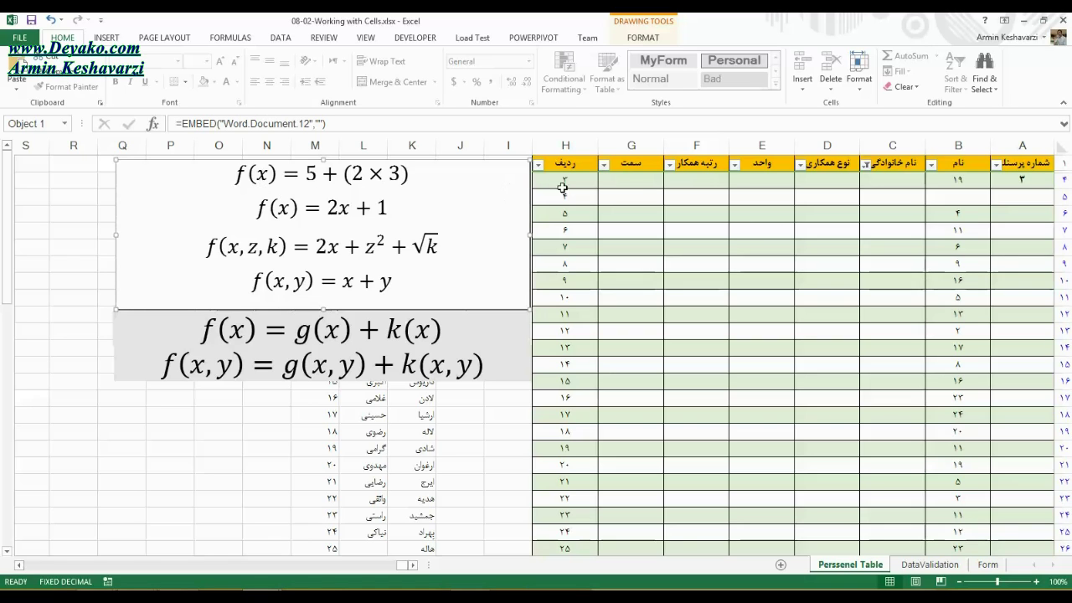
- Enter 5*(2*3) into cell E4 as plain text, without an equals sign
{"action": "left_click", "coordinate": [747, 183]}
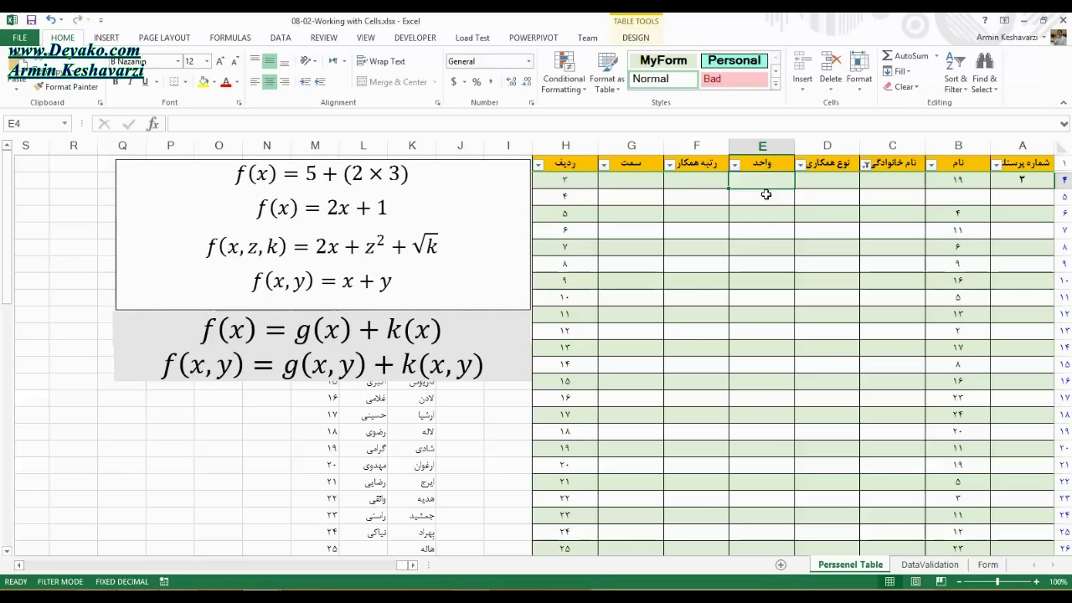
{"action": "left_click", "coordinate": [762, 194]}
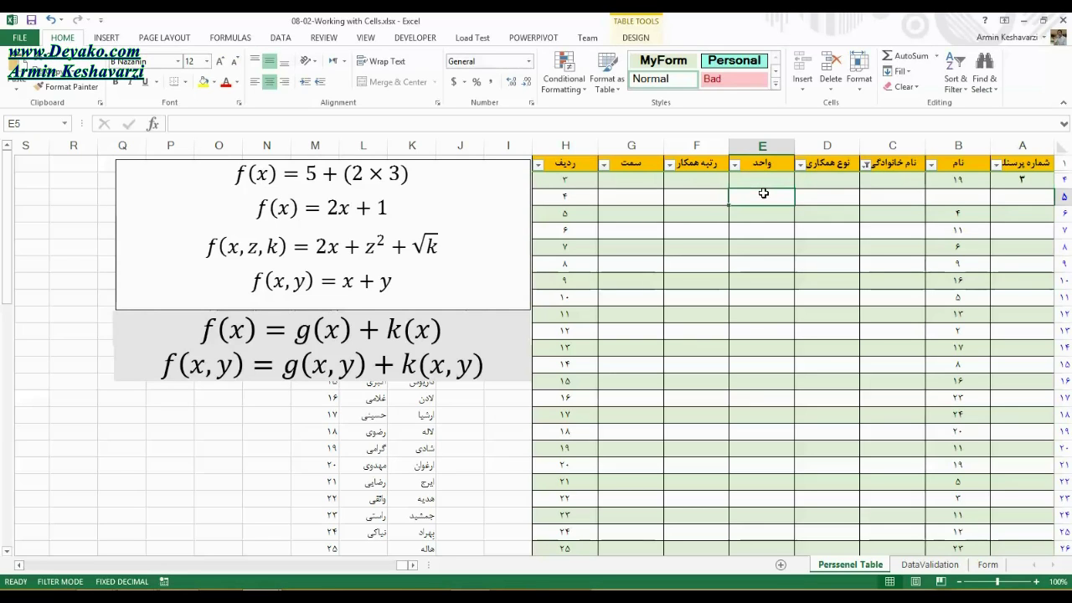
{"action": "left_click", "coordinate": [765, 179]}
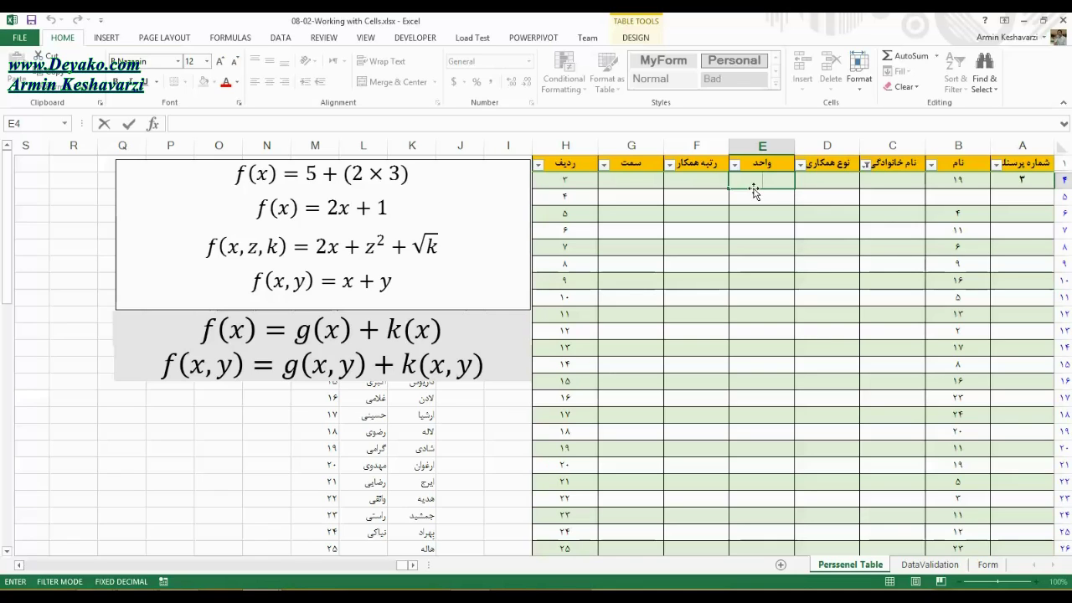
{"action": "type", "text": "2"}
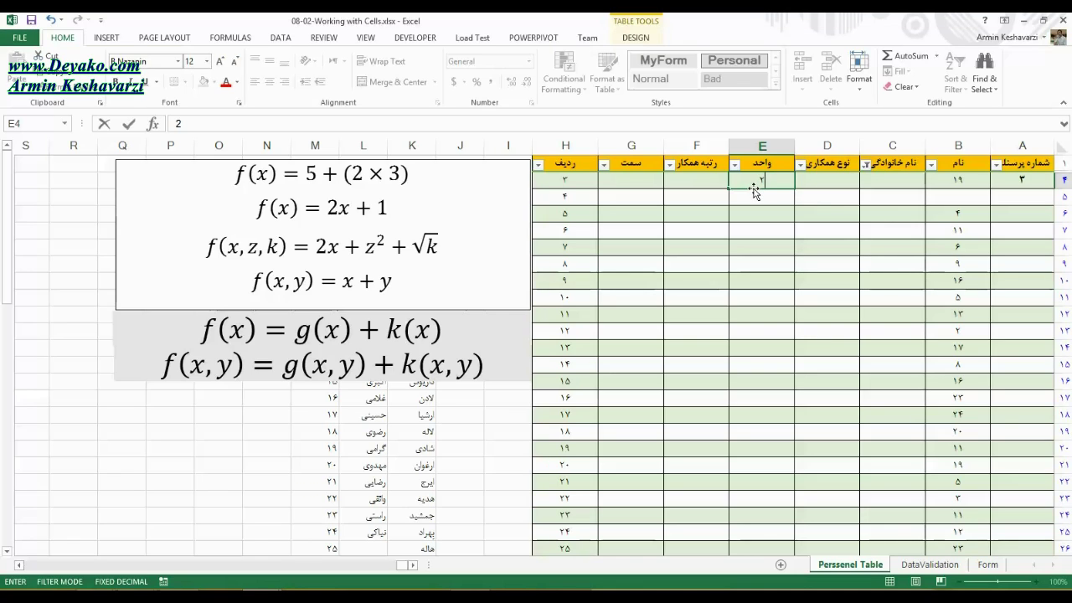
{"action": "key", "text": "BackSpace"}
{"action": "type", "text": "5*"}
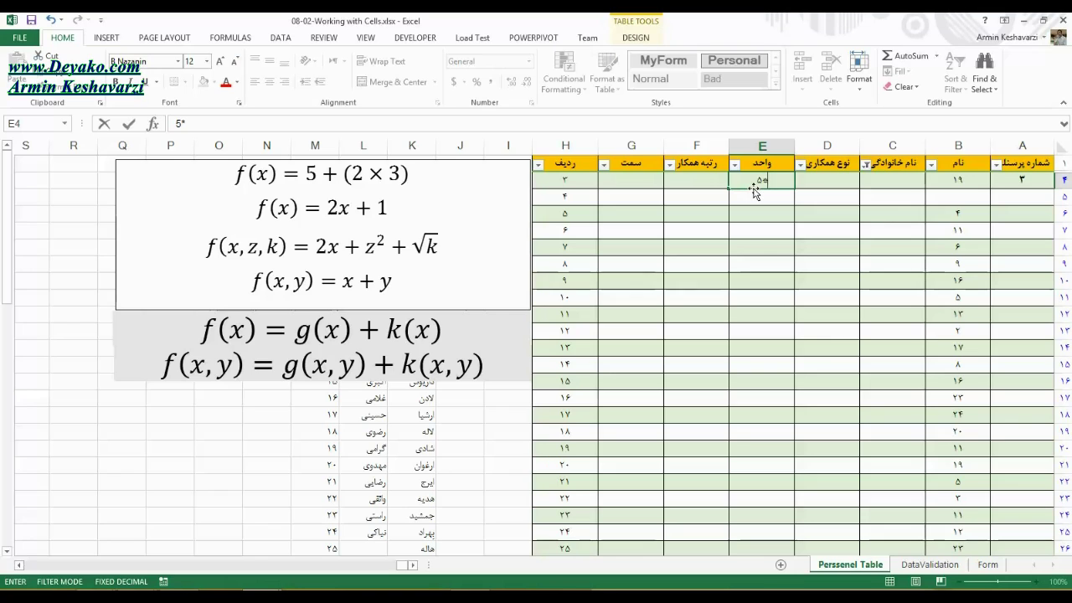
{"action": "type", "text": "(2*3"}
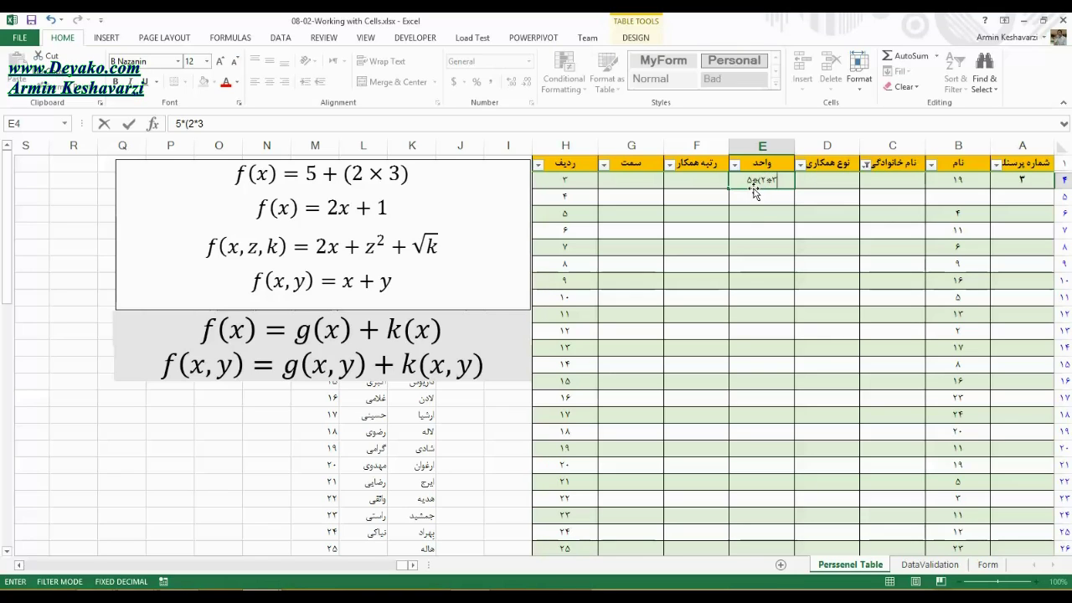
{"action": "type", "text": ")"}
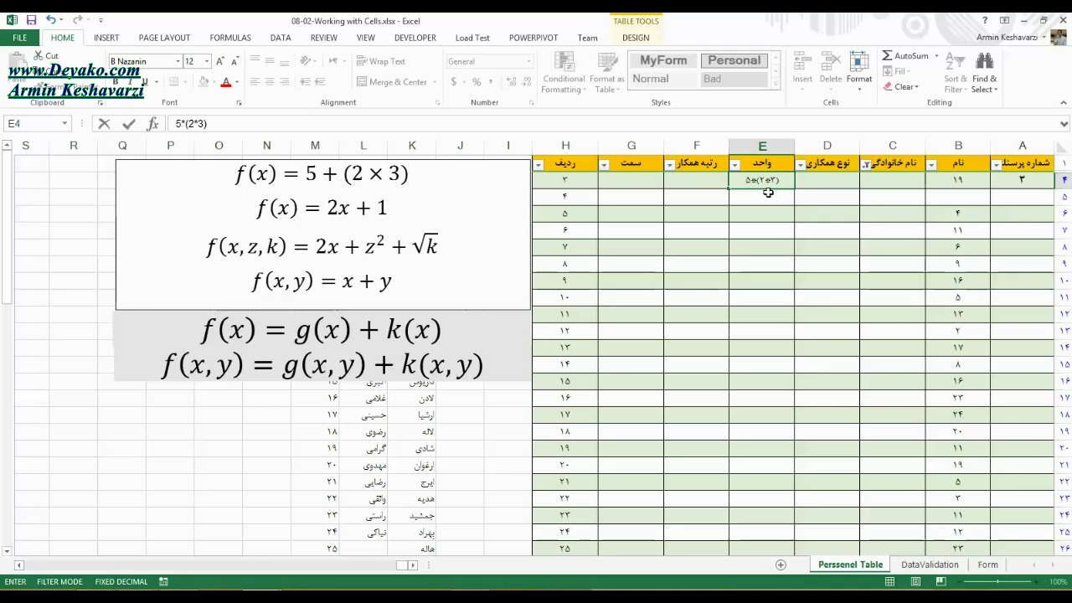
{"action": "left_click", "coordinate": [770, 210]}
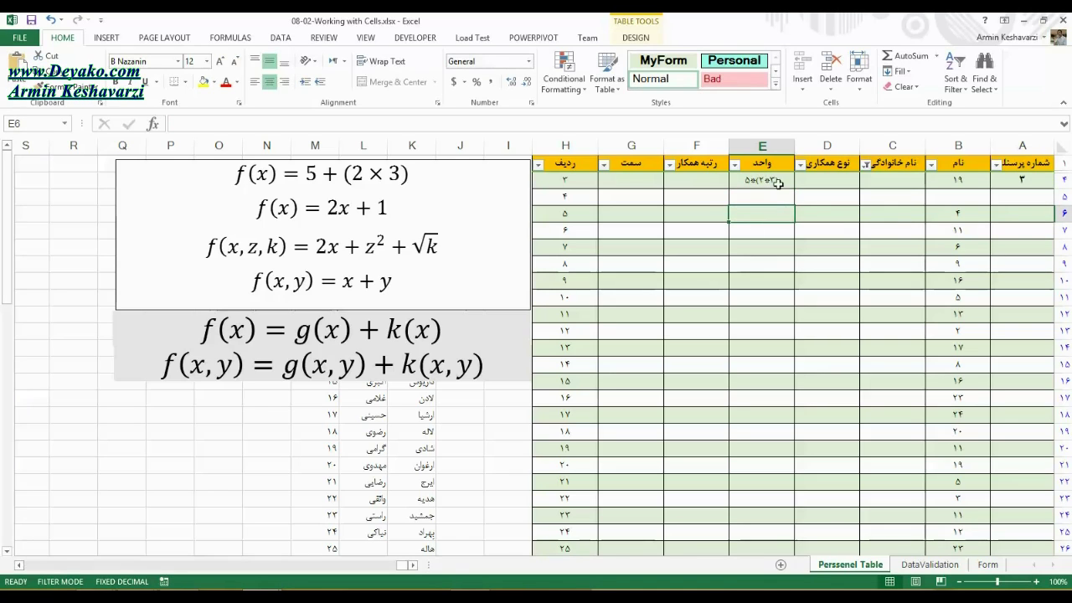
- Turn E4's text into the formula =5*(2*3), filling the column with 30
{"action": "left_click", "coordinate": [773, 181]}
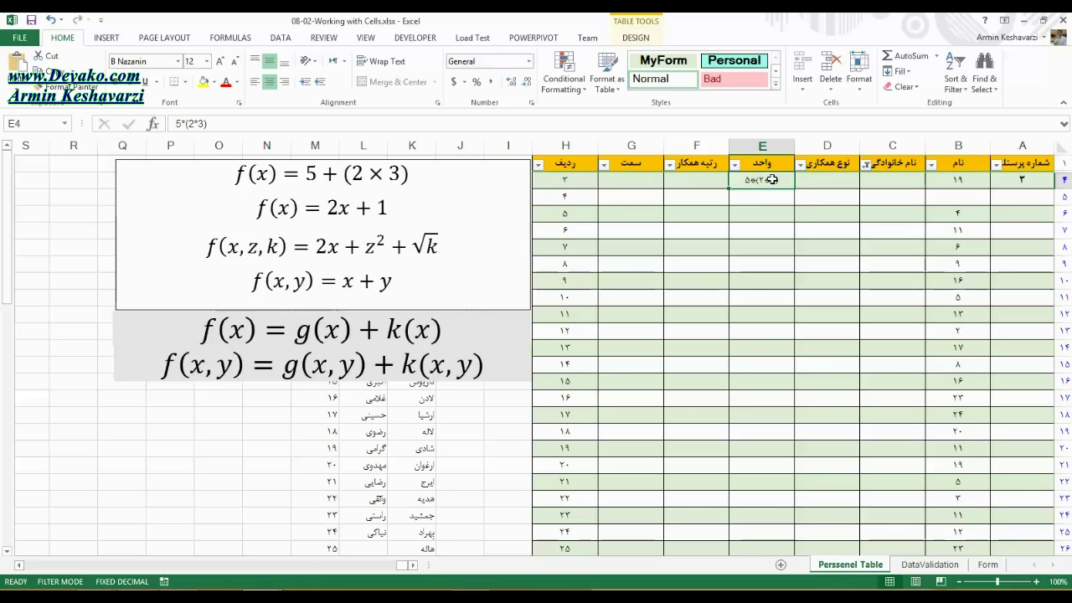
{"action": "left_click", "coordinate": [212, 121]}
{"action": "left_click_drag", "start_coordinate": [212, 122], "coordinate": [172, 124]}
{"action": "key", "text": "ctrl+c"}
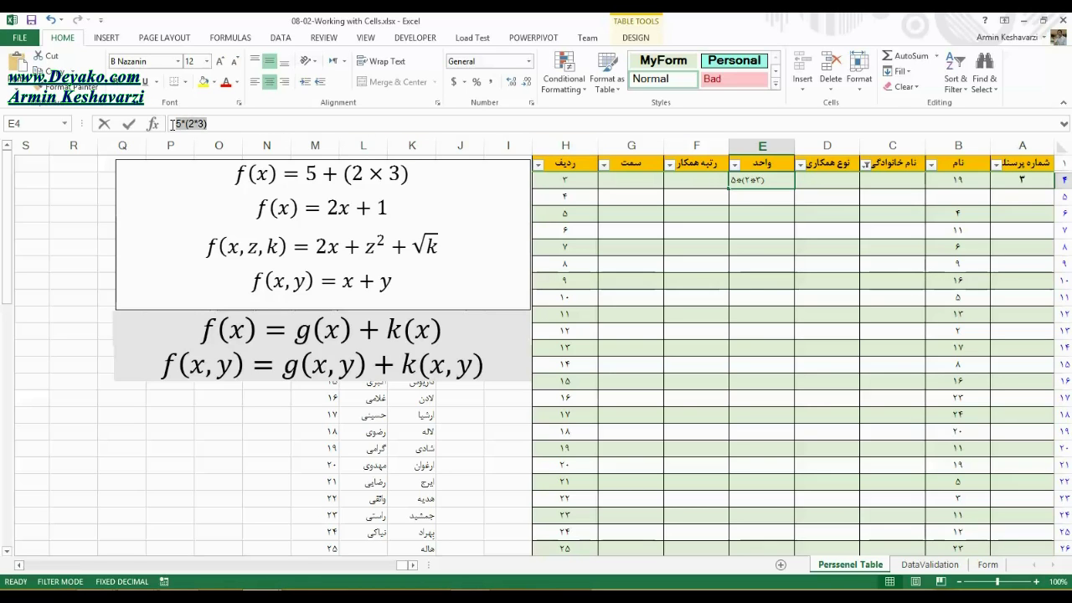
{"action": "type", "text": "="}
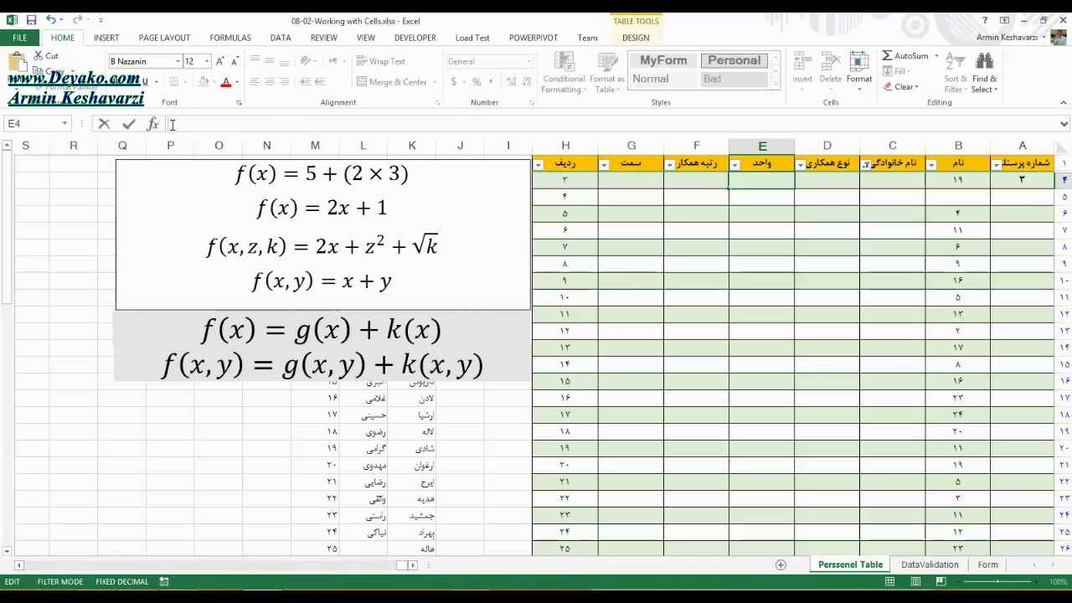
{"action": "key", "text": "ctrl+v"}
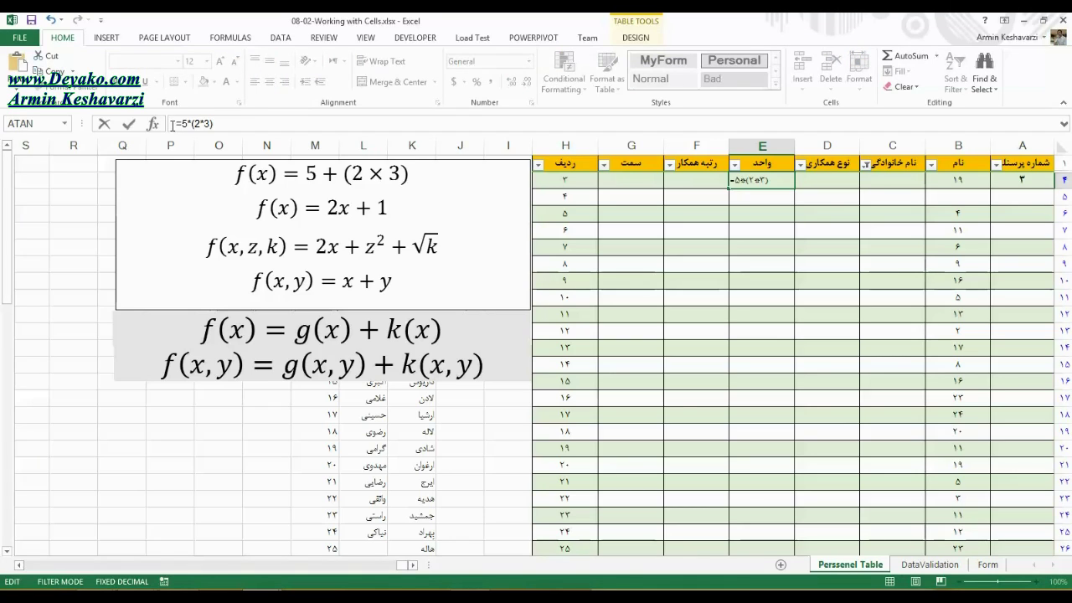
{"action": "key", "text": "Return"}
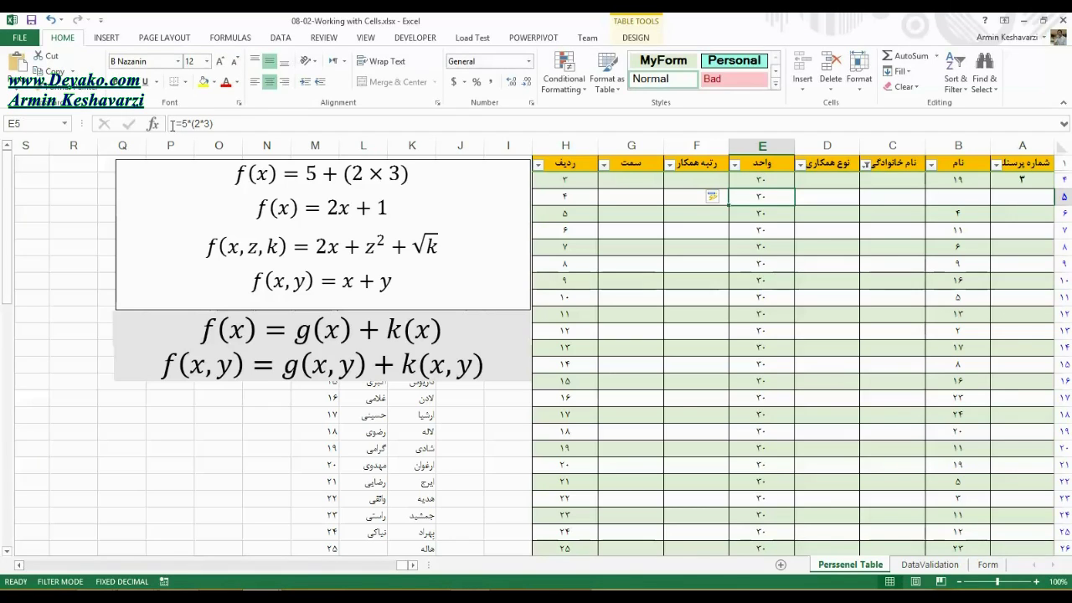
{"action": "left_click", "coordinate": [766, 178]}
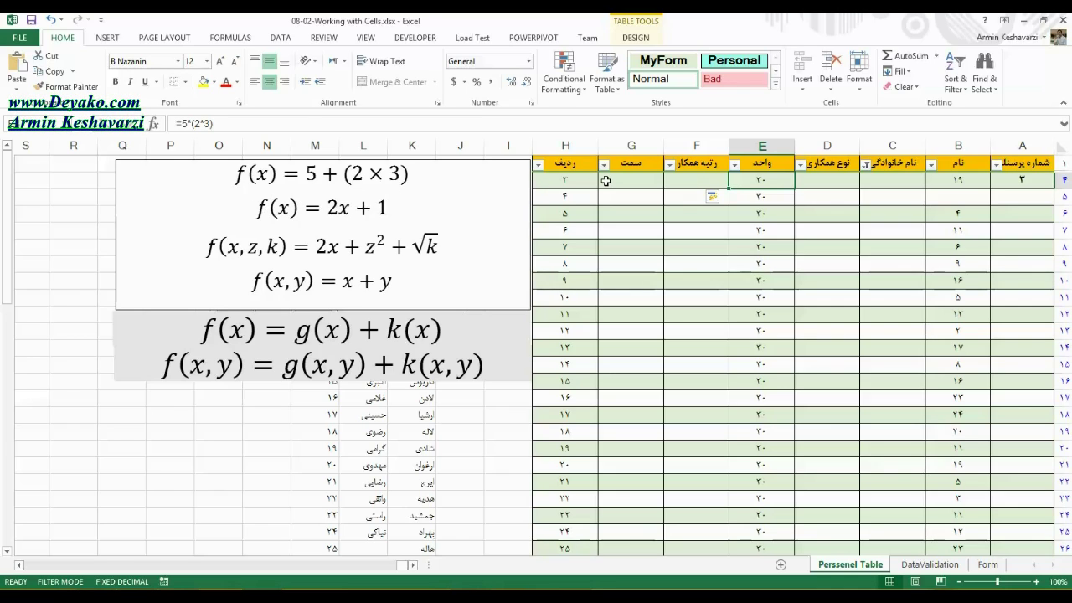
- In E4's formula, replace the 5 with a plain C4 reference instead of the table-style reference
{"action": "left_click", "coordinate": [182, 123]}
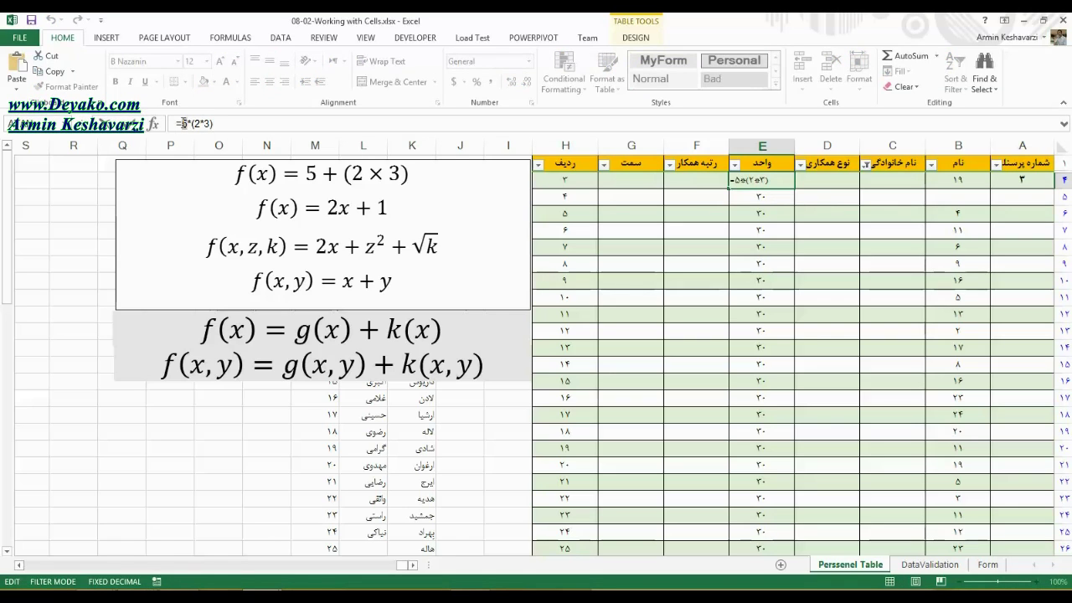
{"action": "key", "text": "BackSpace"}
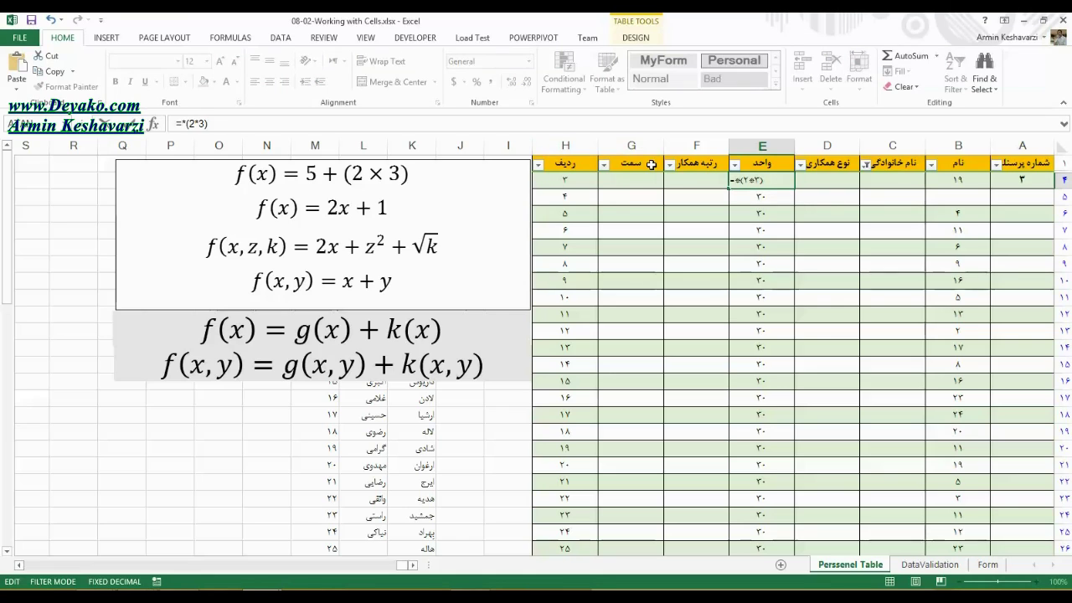
{"action": "left_click", "coordinate": [886, 183]}
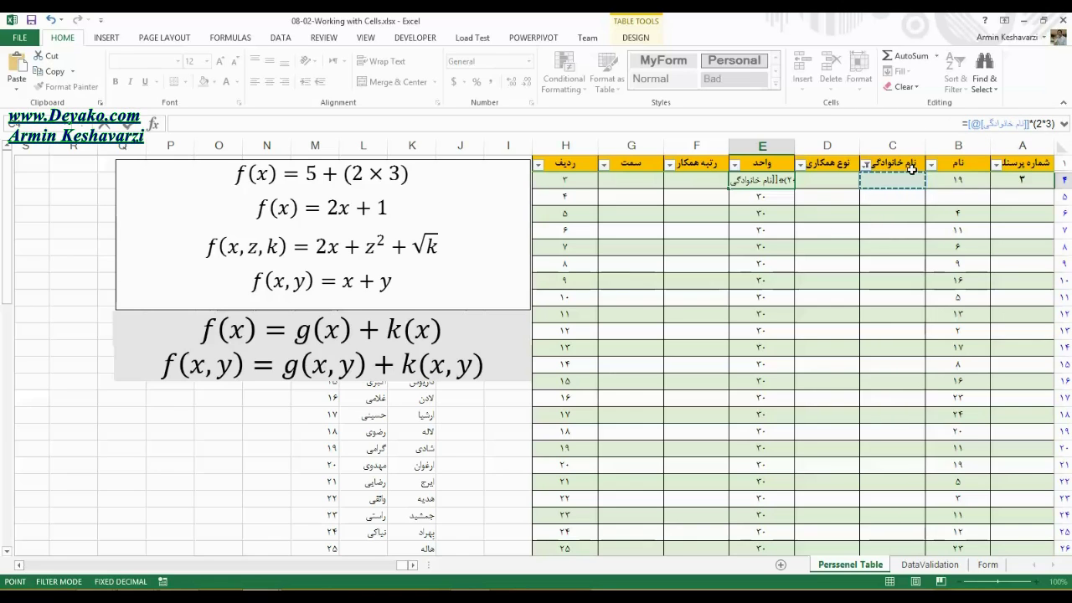
{"action": "left_click", "coordinate": [975, 123]}
{"action": "type", "text": "@"}
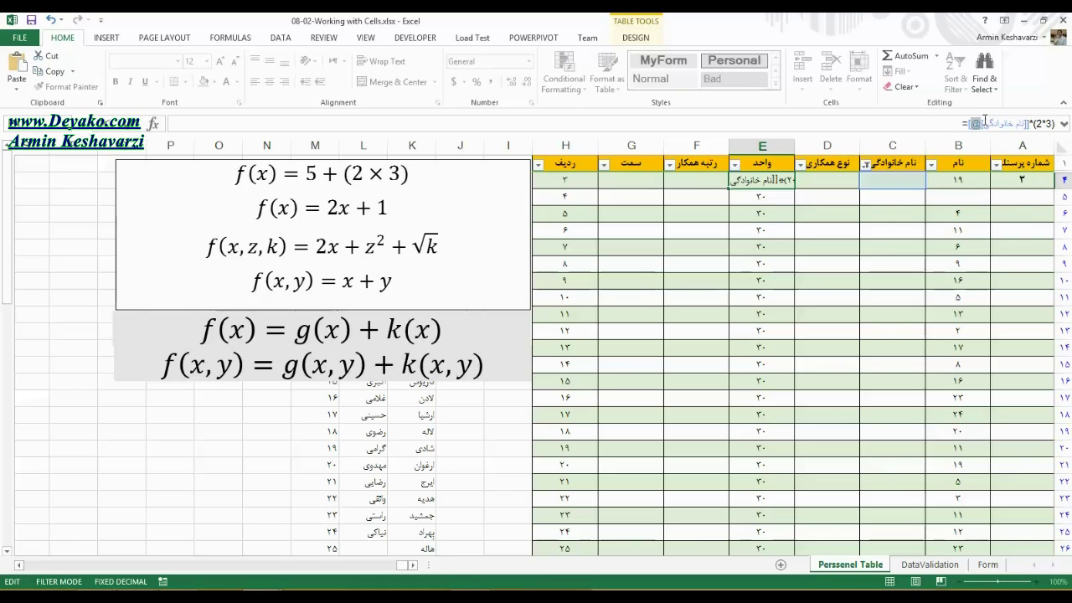
{"action": "key", "text": "BackSpace"}
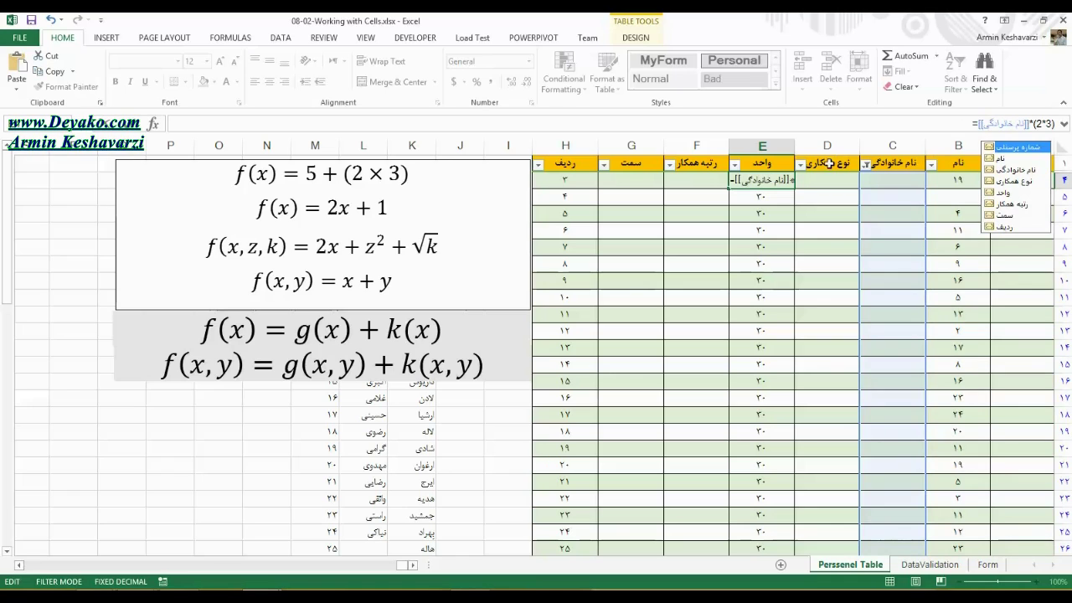
{"action": "left_click", "coordinate": [1028, 124]}
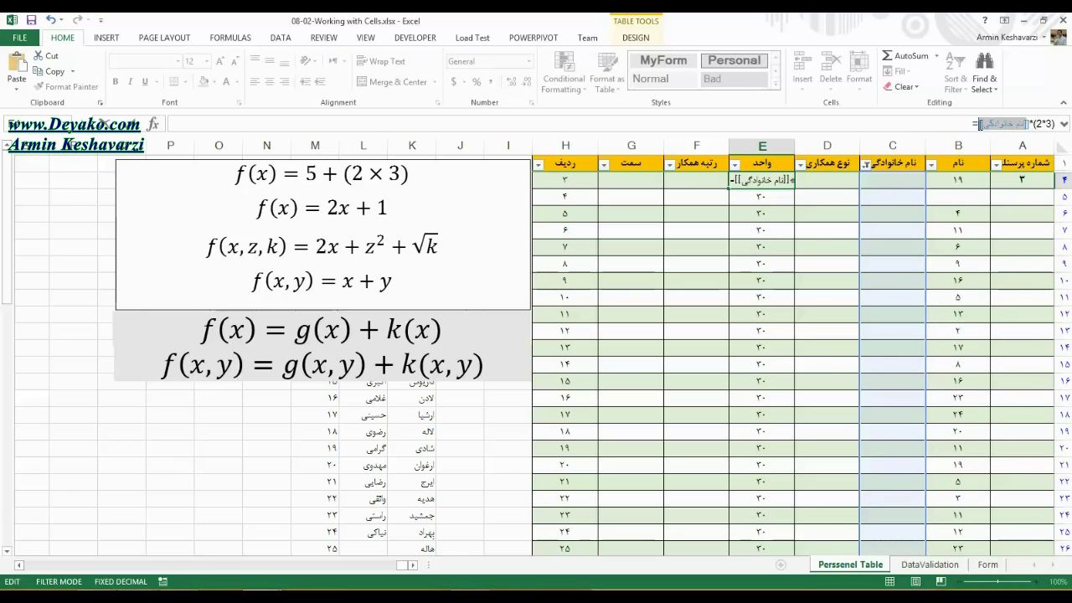
{"action": "left_click_drag", "start_coordinate": [980, 124], "coordinate": [992, 124]}
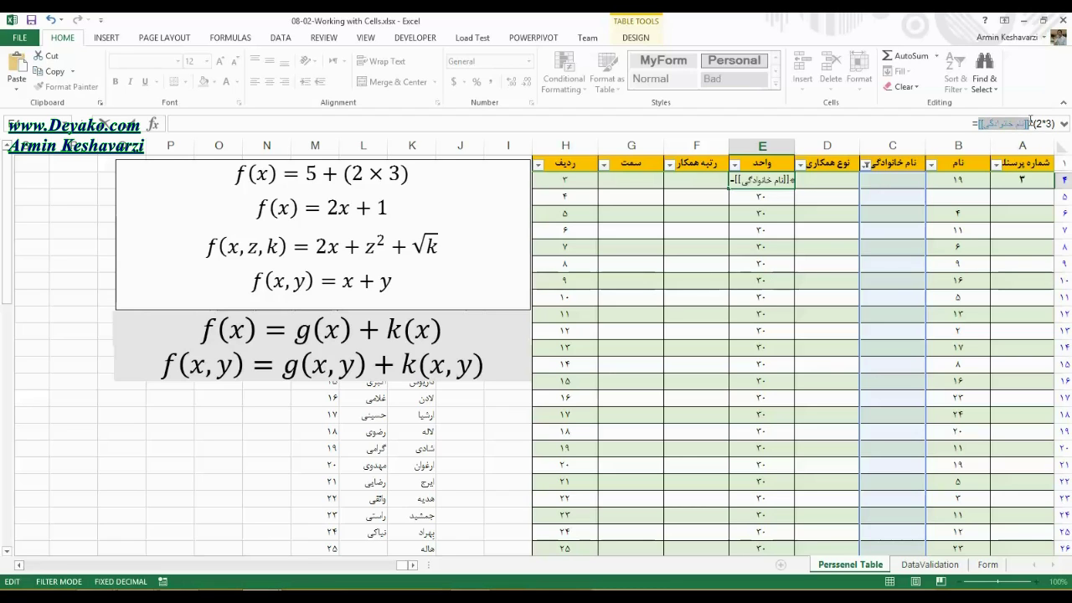
{"action": "key", "text": "Delete"}
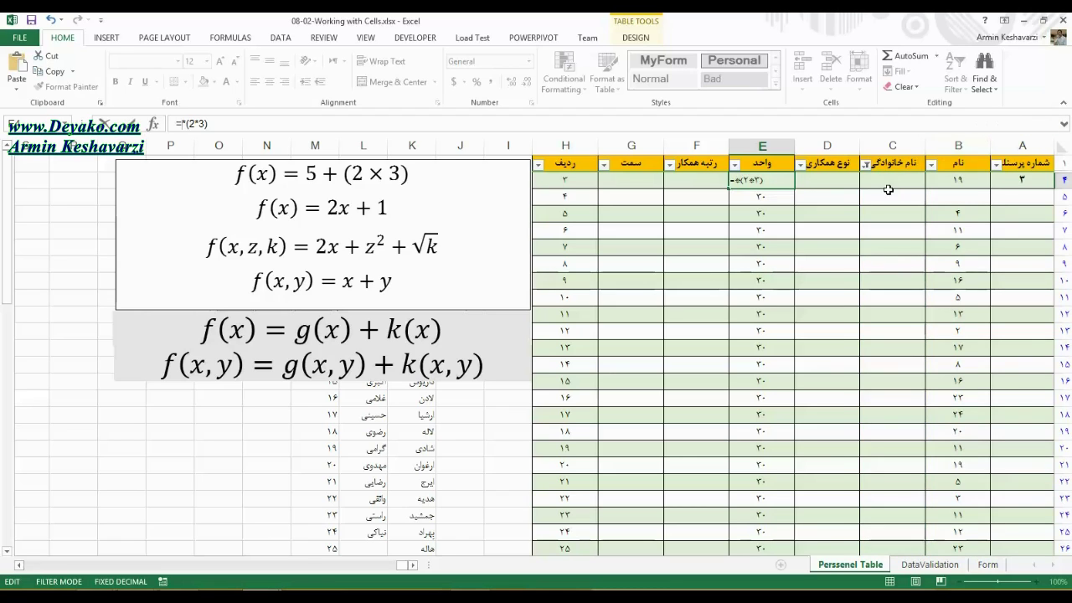
{"action": "left_click", "coordinate": [887, 179]}
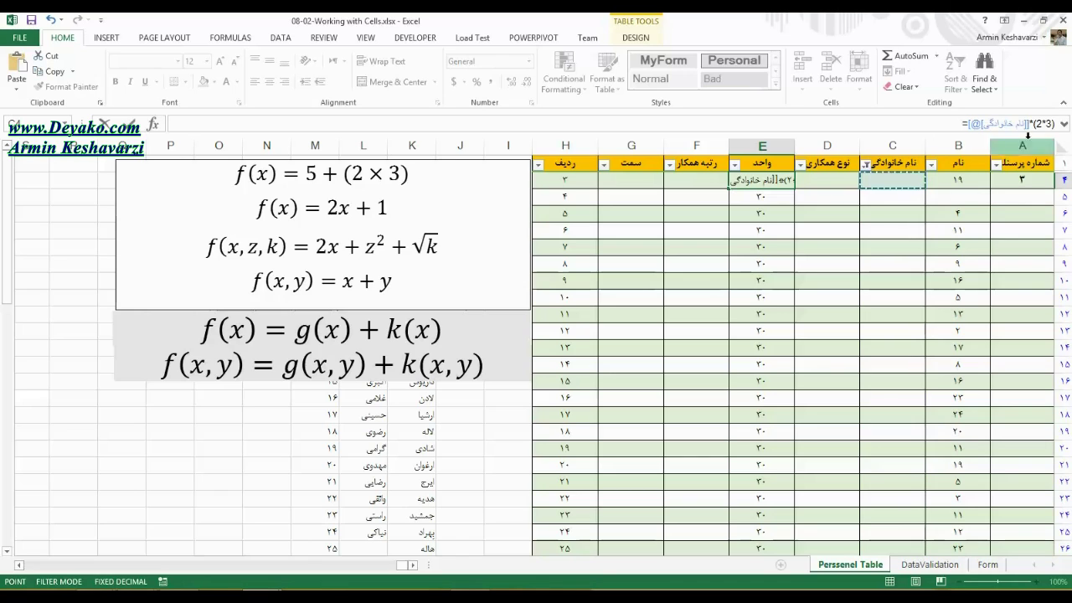
{"action": "left_click_drag", "start_coordinate": [1030, 123], "coordinate": [969, 124]}
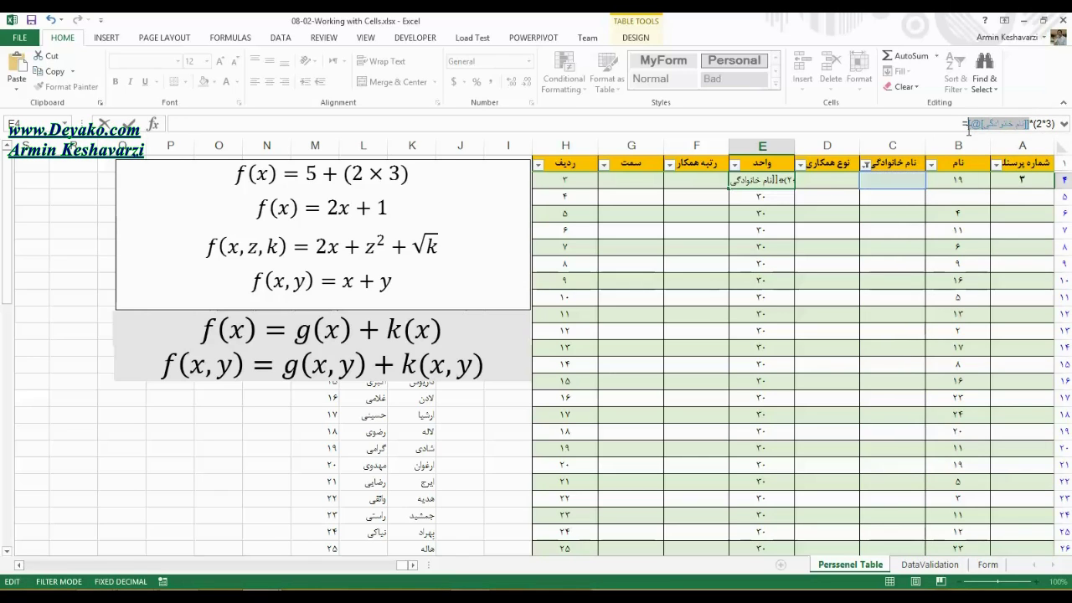
{"action": "type", "text": "C4"}
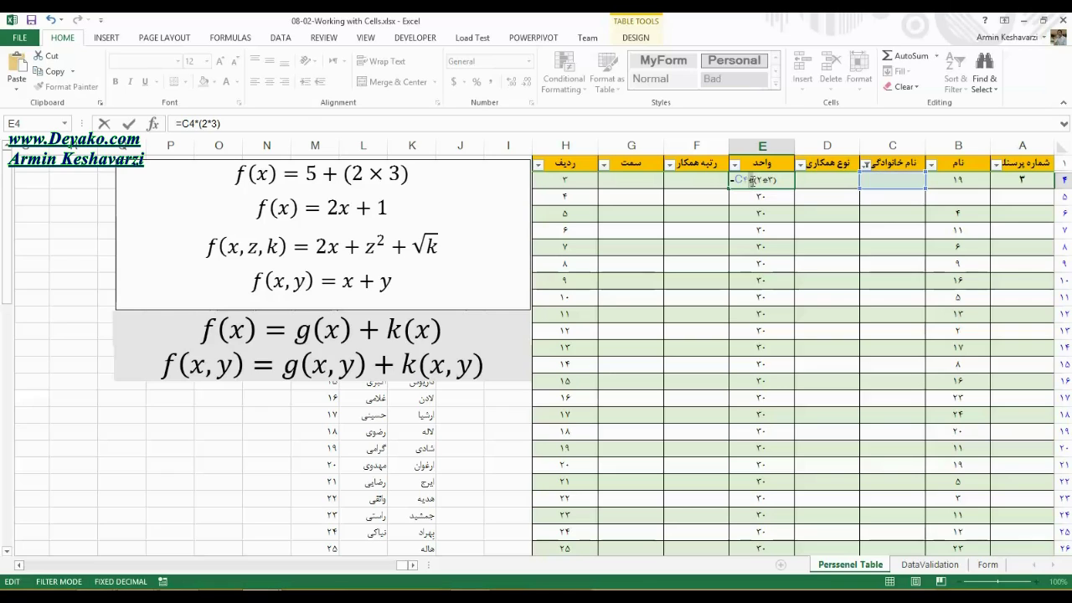
- Change the * after C4 to + and commit E4's formula as =C4+(2*3)
{"action": "key", "text": "BackSpace"}
{"action": "type", "text": "+"}
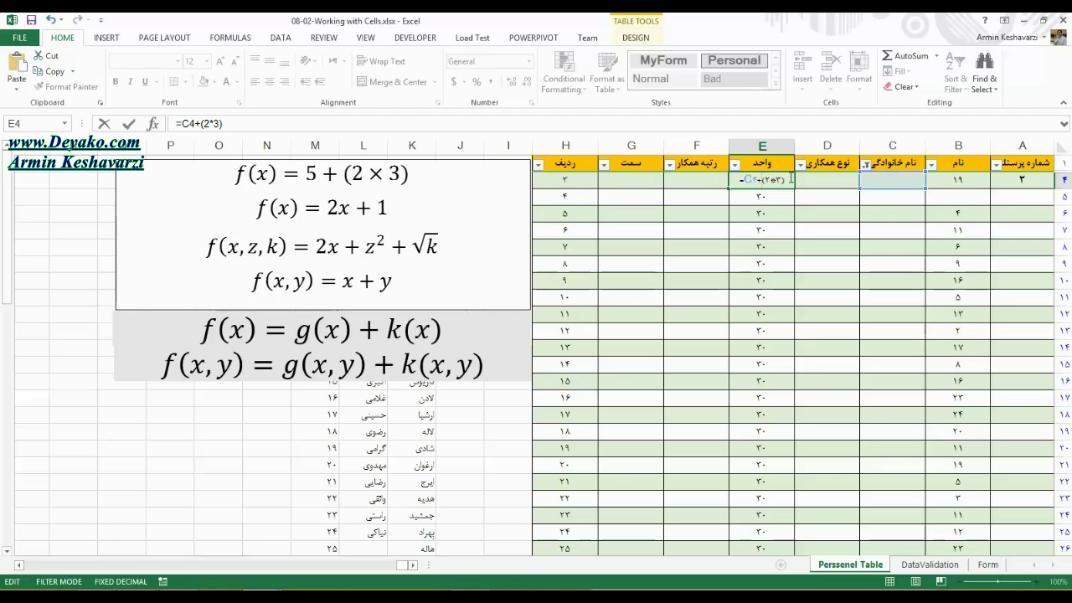
{"action": "key", "text": "Return"}
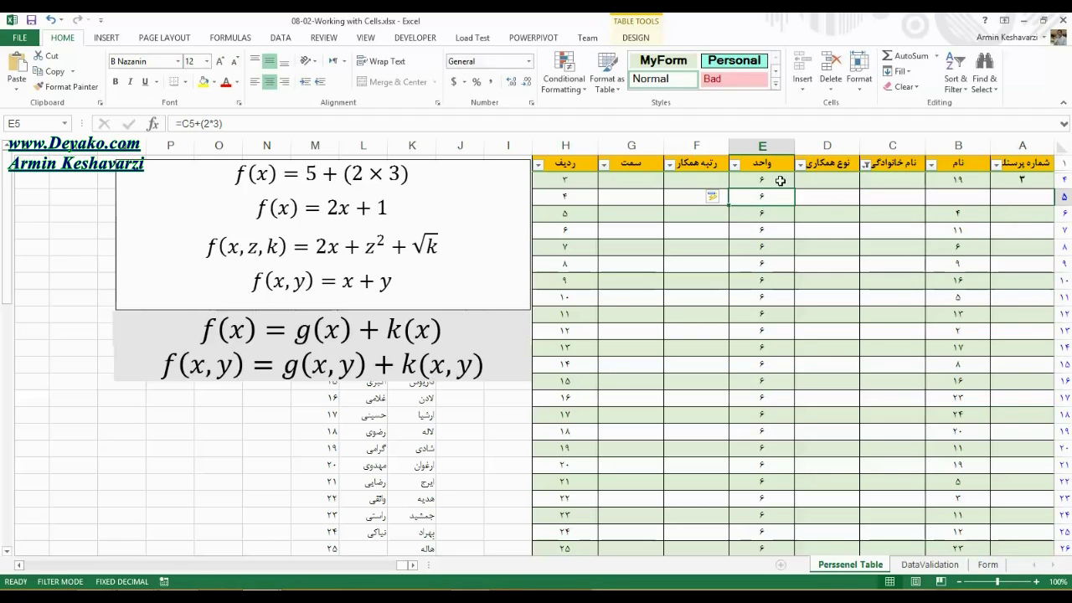
- Enter 0, then 1, into C4 so E4 recalculates to 7
{"action": "left_click", "coordinate": [902, 176]}
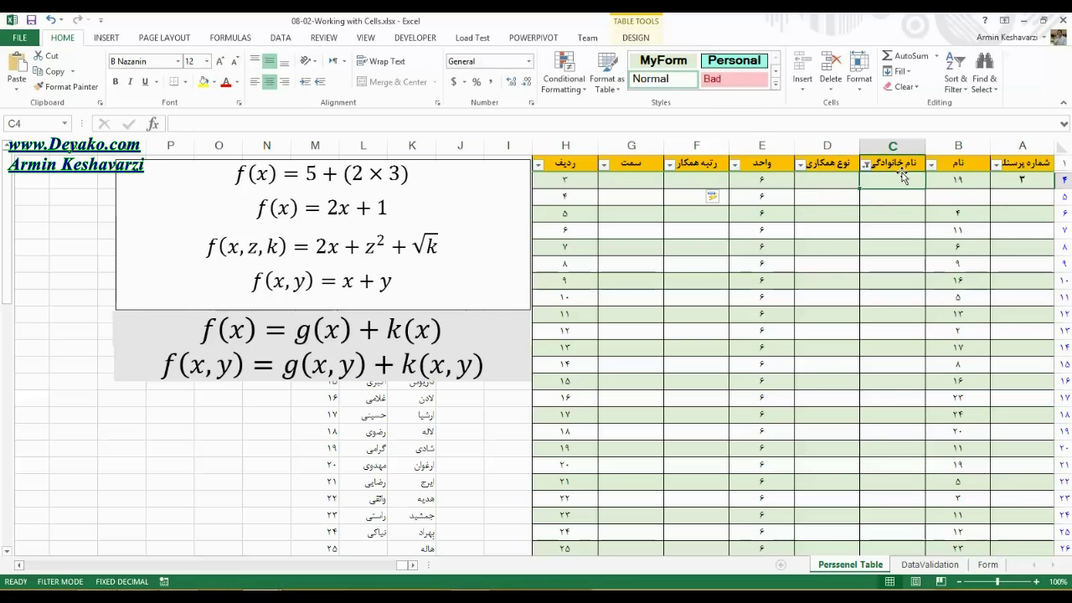
{"action": "type", "text": "0"}
{"action": "key", "text": "Return"}
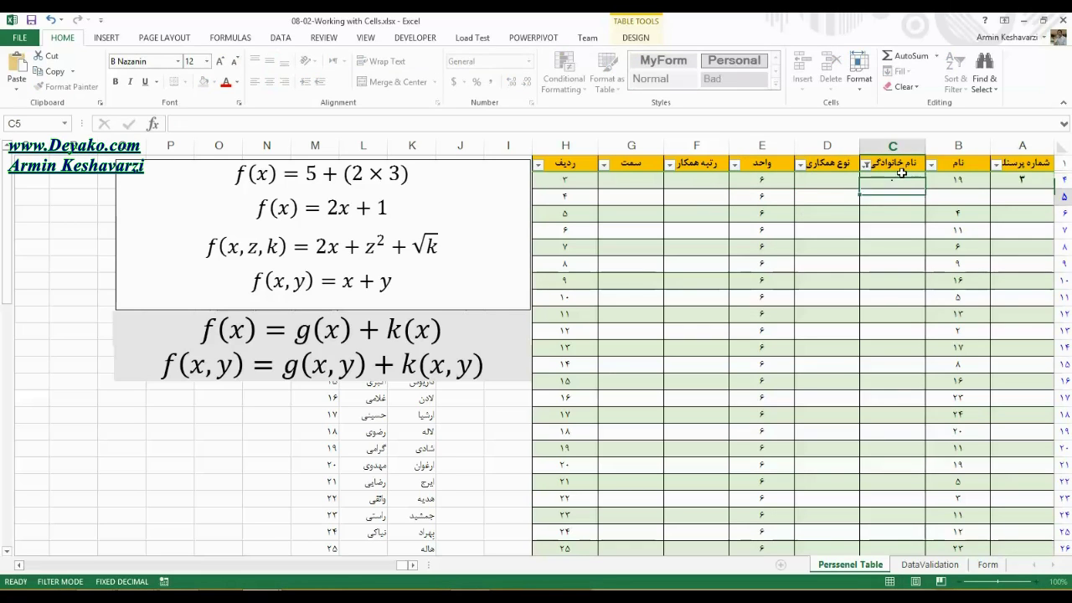
{"action": "left_click", "coordinate": [898, 175]}
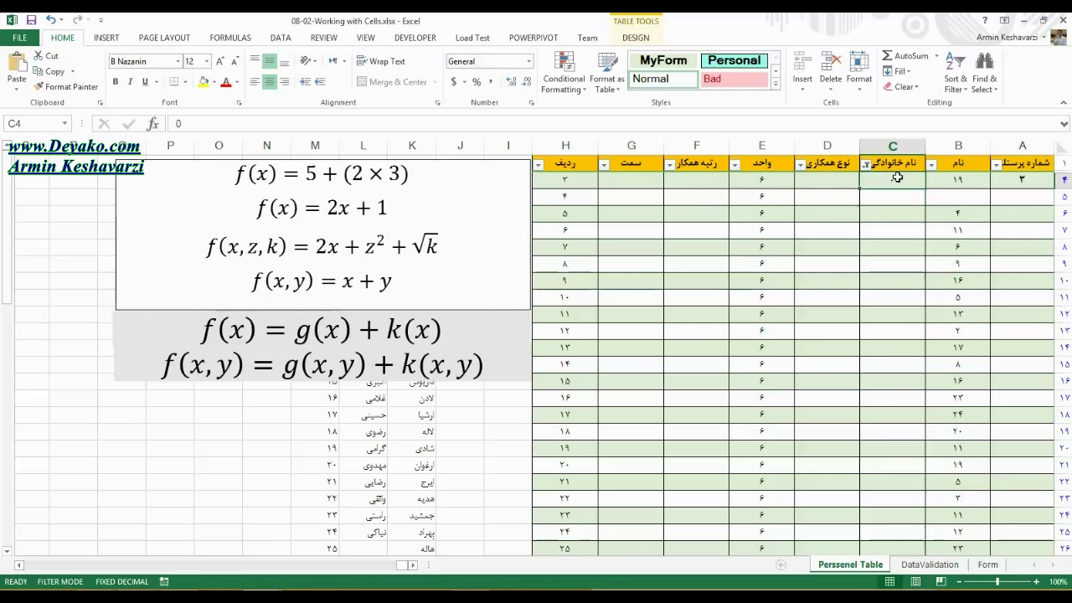
{"action": "left_click", "coordinate": [769, 183]}
{"action": "left_click", "coordinate": [915, 184]}
{"action": "type", "text": "1"}
{"action": "key", "text": "Return"}
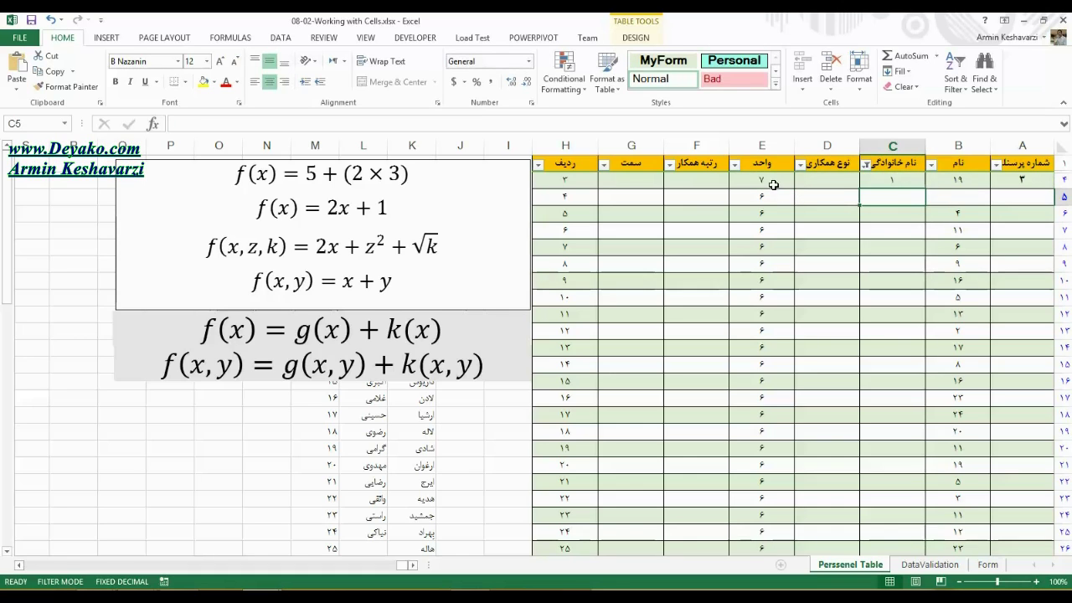
{"action": "left_click", "coordinate": [774, 184]}
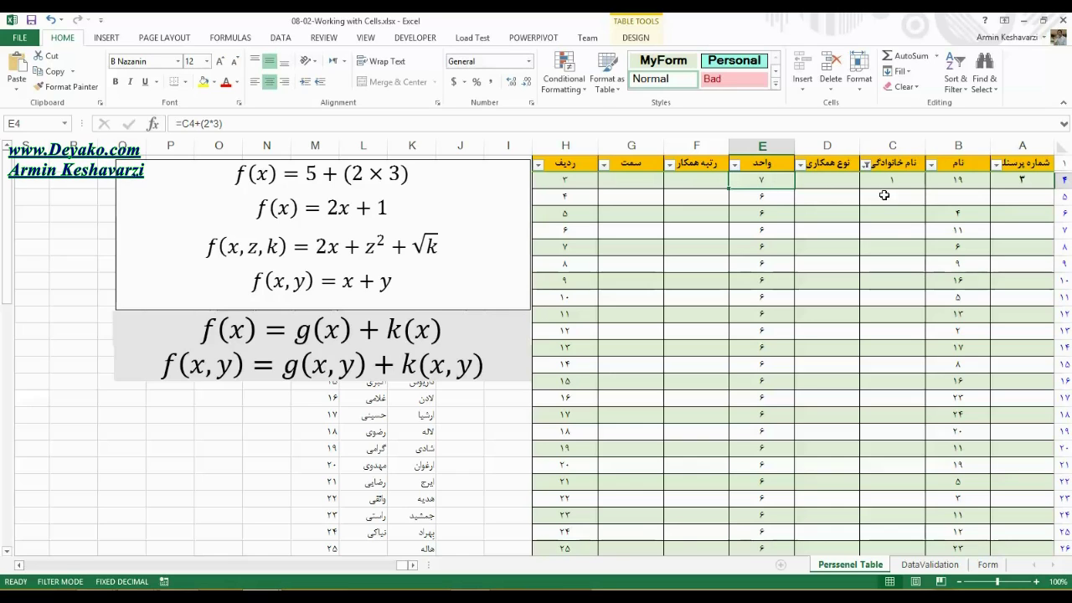
- Inspect E5's formula and select E5 through E17 to compare them
{"action": "left_click", "coordinate": [883, 195]}
{"action": "left_click", "coordinate": [766, 196]}
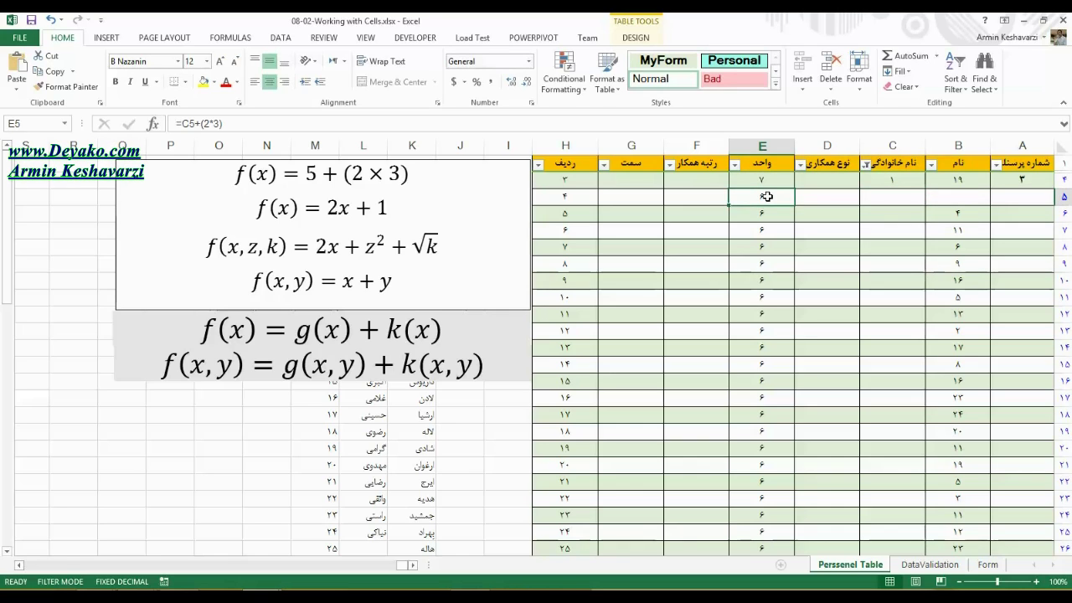
{"action": "mouse_move", "coordinate": [882, 178]}
{"action": "left_mouse_down"}
{"action": "mouse_move", "coordinate": [743, 180]}
{"action": "mouse_move", "coordinate": [762, 398]}
{"action": "left_mouse_up"}
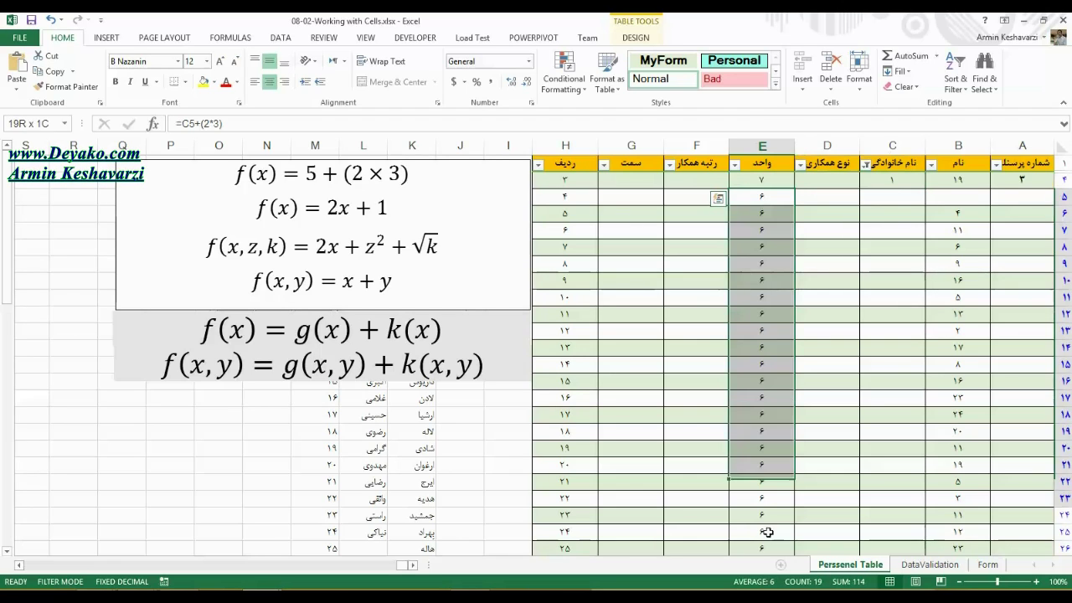
- Enter 10 into cell C4 so E4 recalculates to 16
{"action": "left_click", "coordinate": [757, 178]}
{"action": "left_click", "coordinate": [889, 181]}
{"action": "type", "text": "10"}
{"action": "key", "text": "ctrl+Return"}
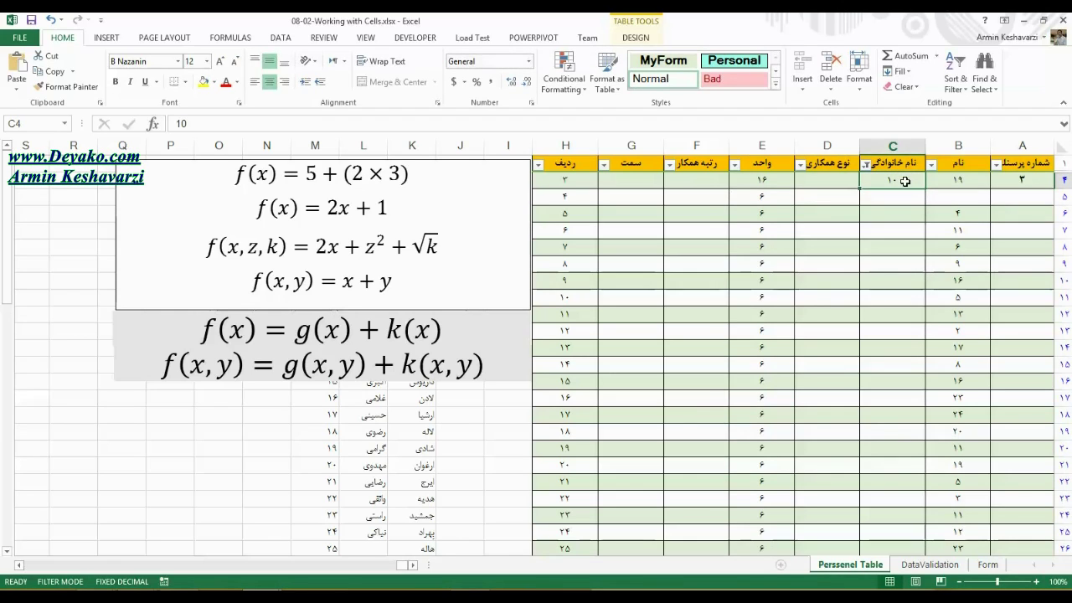
{"action": "double_click", "coordinate": [889, 180]}
{"action": "double_click", "coordinate": [889, 180]}
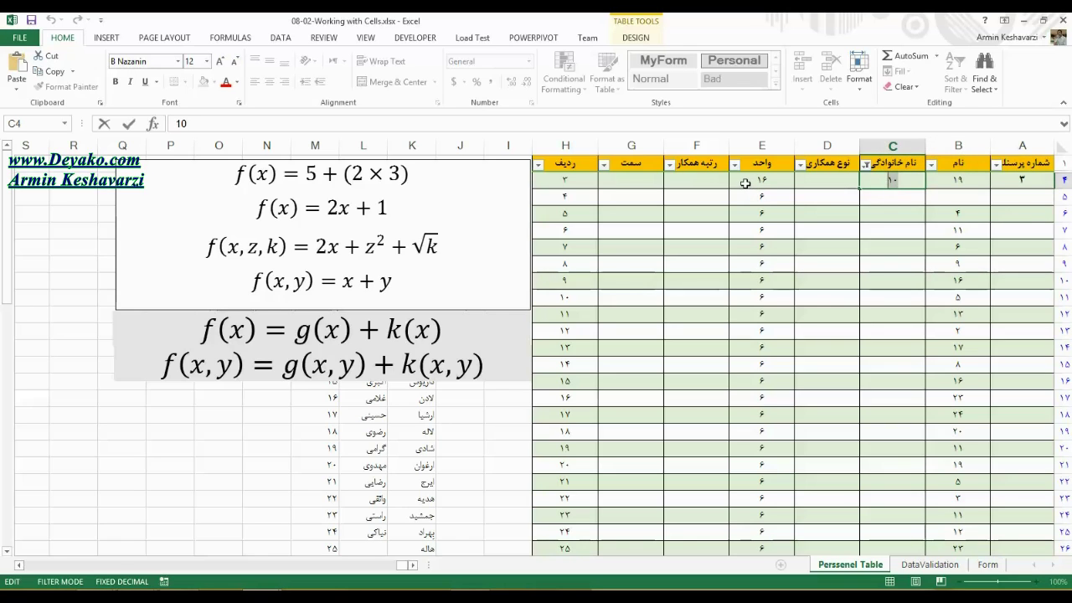
- Select E4 and reopen its formula =C4+(2*3) for editing
{"action": "left_click", "coordinate": [744, 182]}
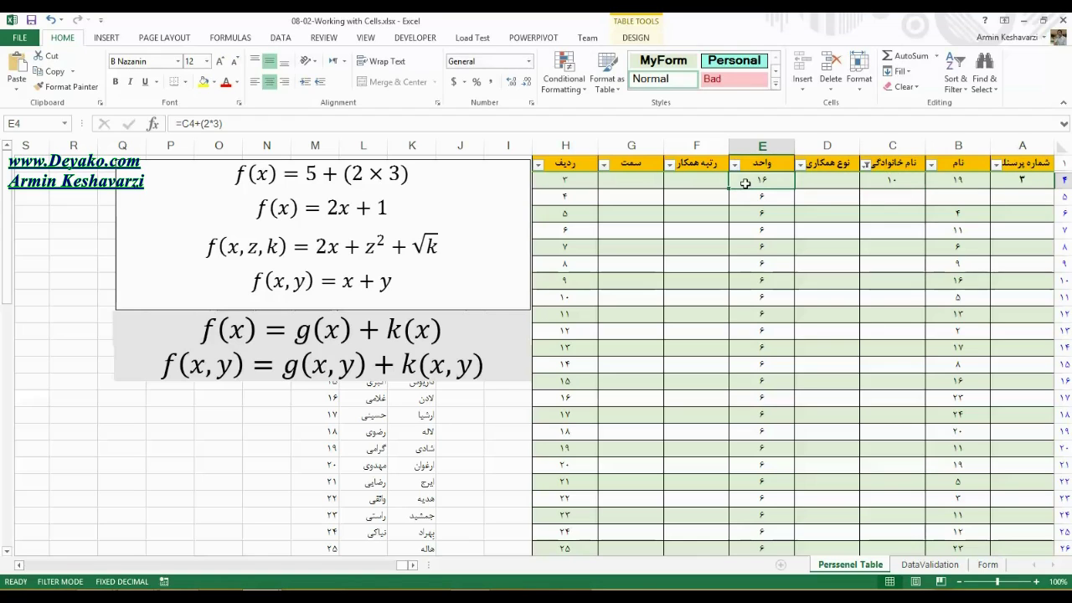
{"action": "left_click", "coordinate": [368, 246]}
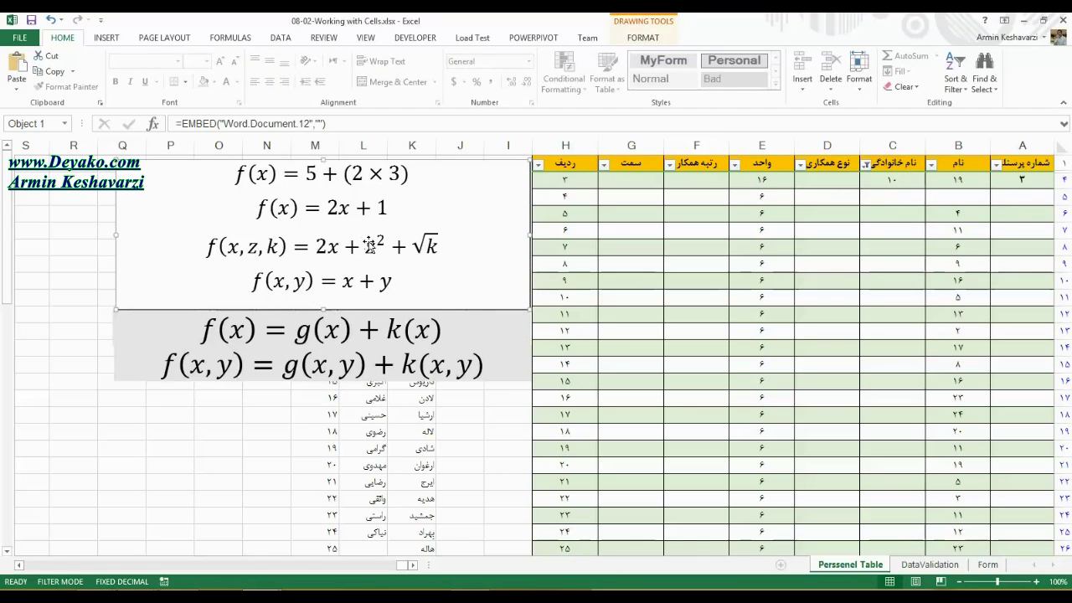
{"action": "left_click", "coordinate": [895, 185]}
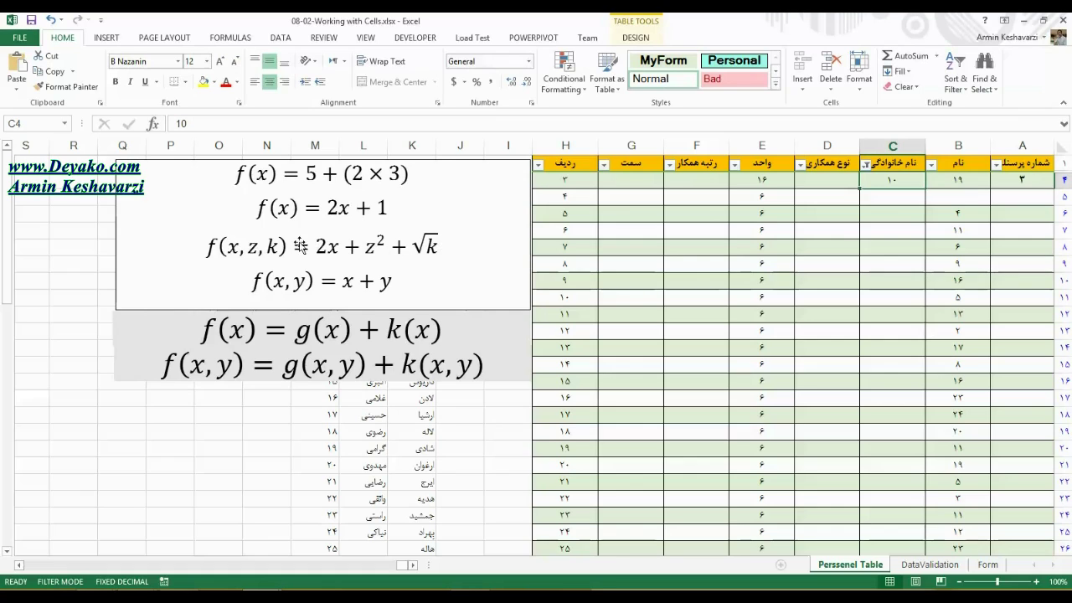
{"action": "left_click", "coordinate": [770, 181]}
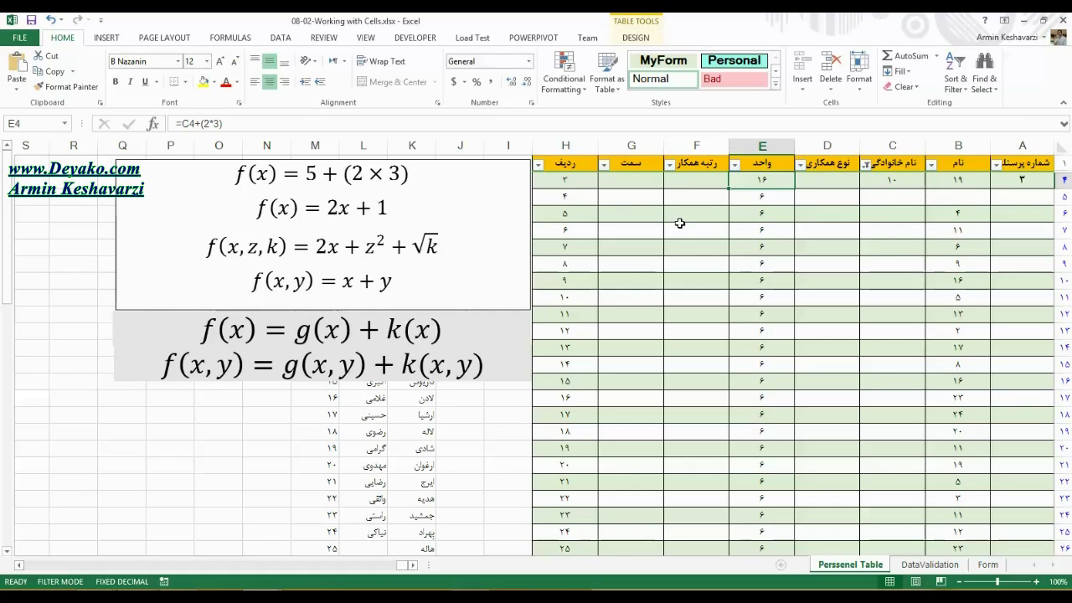
{"action": "left_click", "coordinate": [198, 124]}
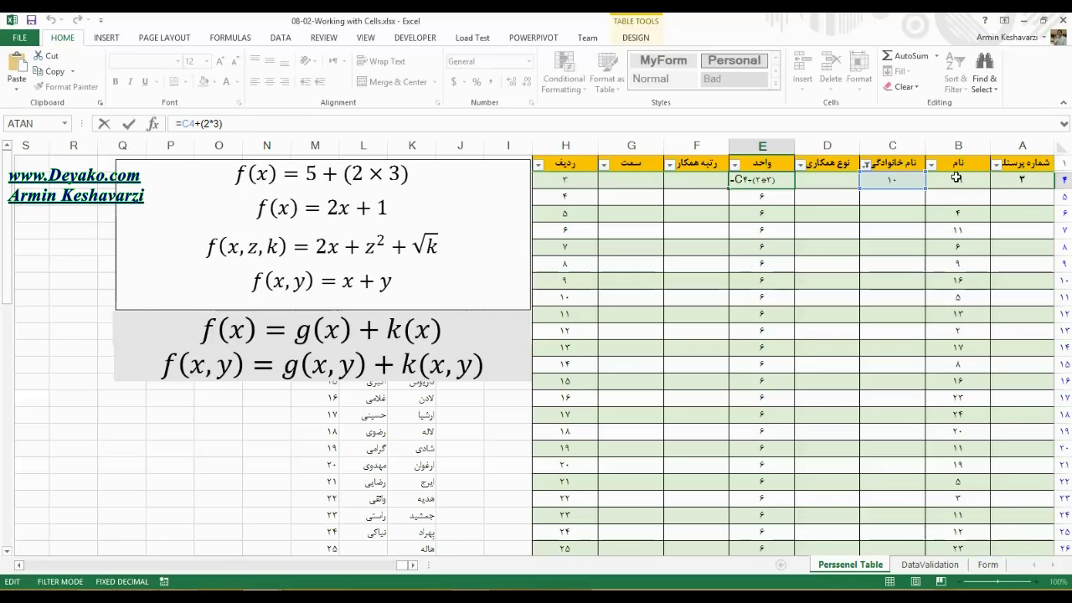
- Insert B2+A2* before (2*3) so E4 reads =C4+B2+A2*(2*3), showing 26
{"action": "left_click", "coordinate": [955, 177]}
{"action": "key", "text": "BackSpace"}
{"action": "key", "text": "BackSpace"}
{"action": "key", "text": "BackSpace"}
{"action": "key", "text": "BackSpace"}
{"action": "key", "text": "BackSpace"}
{"action": "key", "text": "BackSpace"}
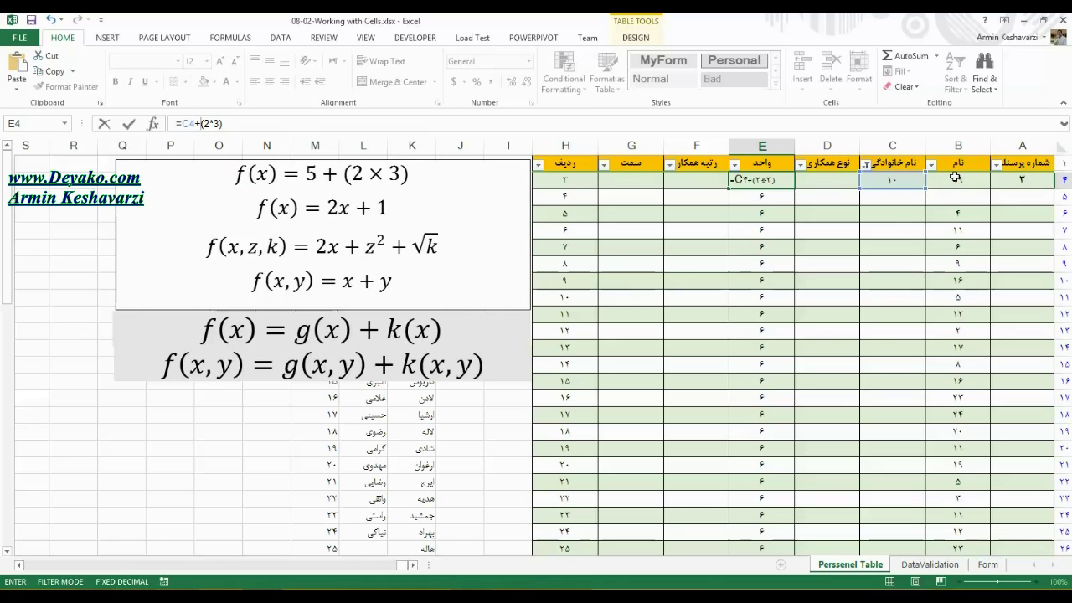
{"action": "type", "text": "B2+"}
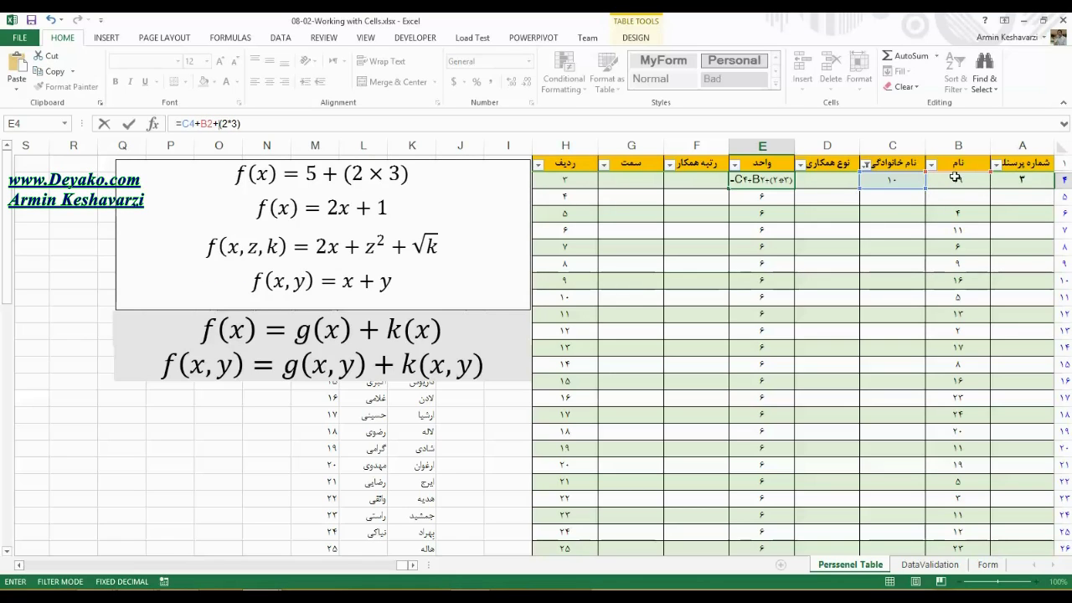
{"action": "type", "text": "A"}
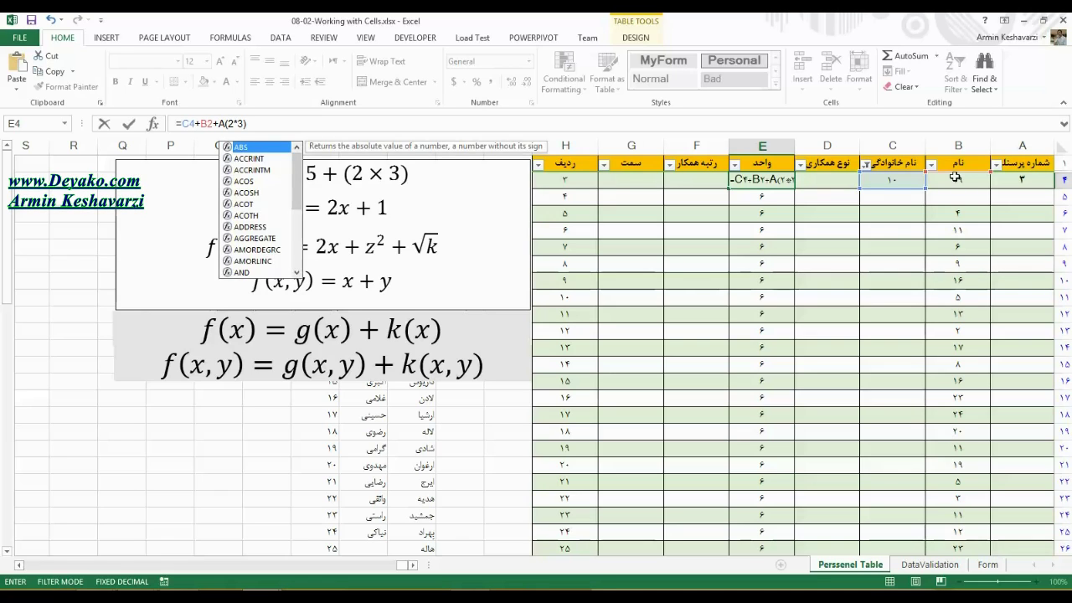
{"action": "type", "text": "2*"}
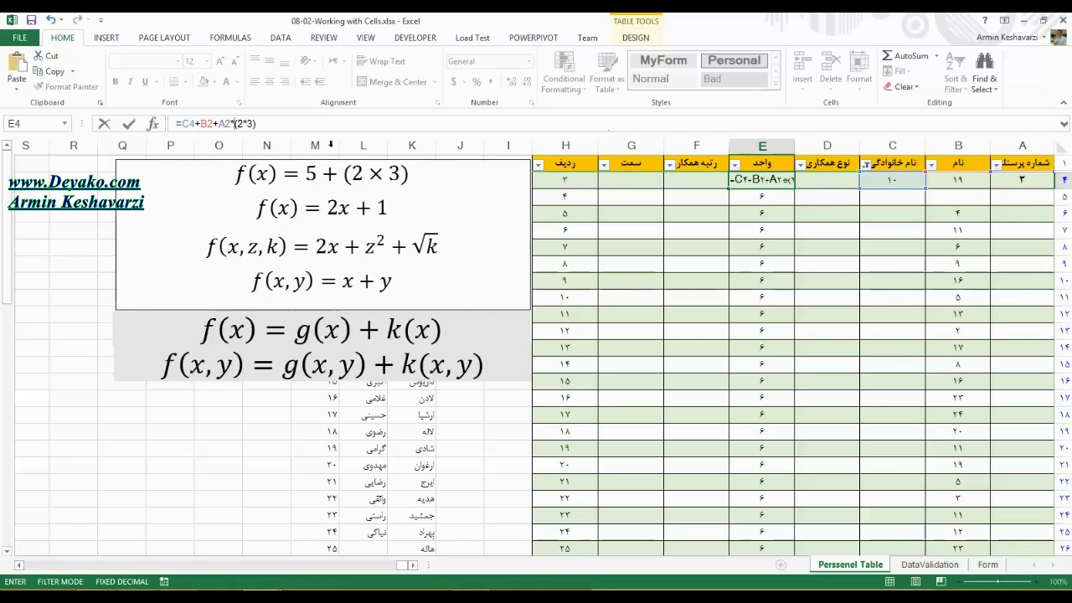
{"action": "key", "text": "Return"}
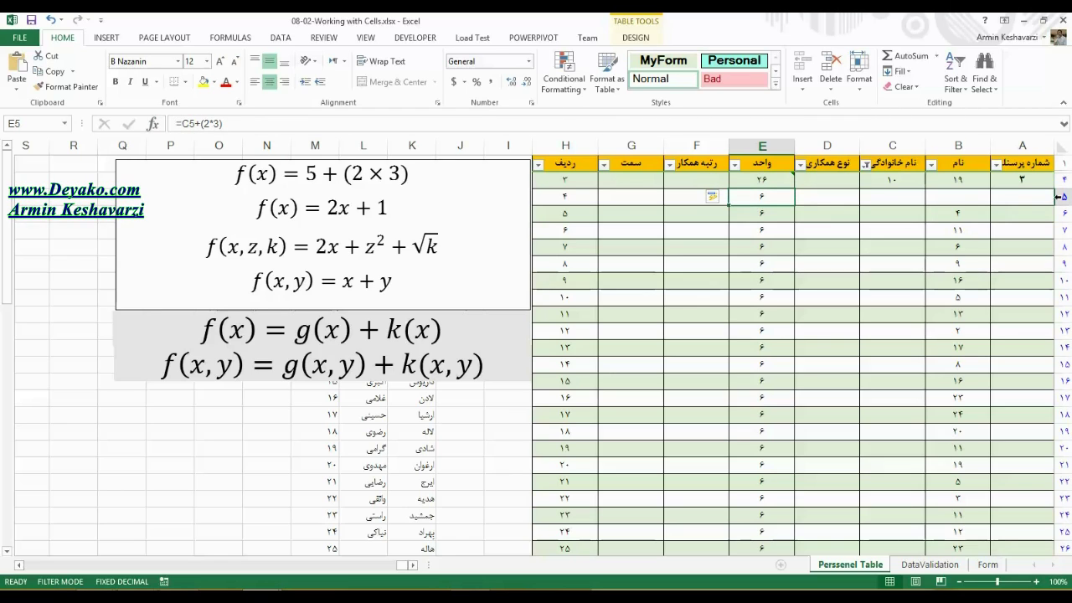
- Change B4 from 19 to 40 and check E4's result
{"action": "left_click", "coordinate": [955, 181]}
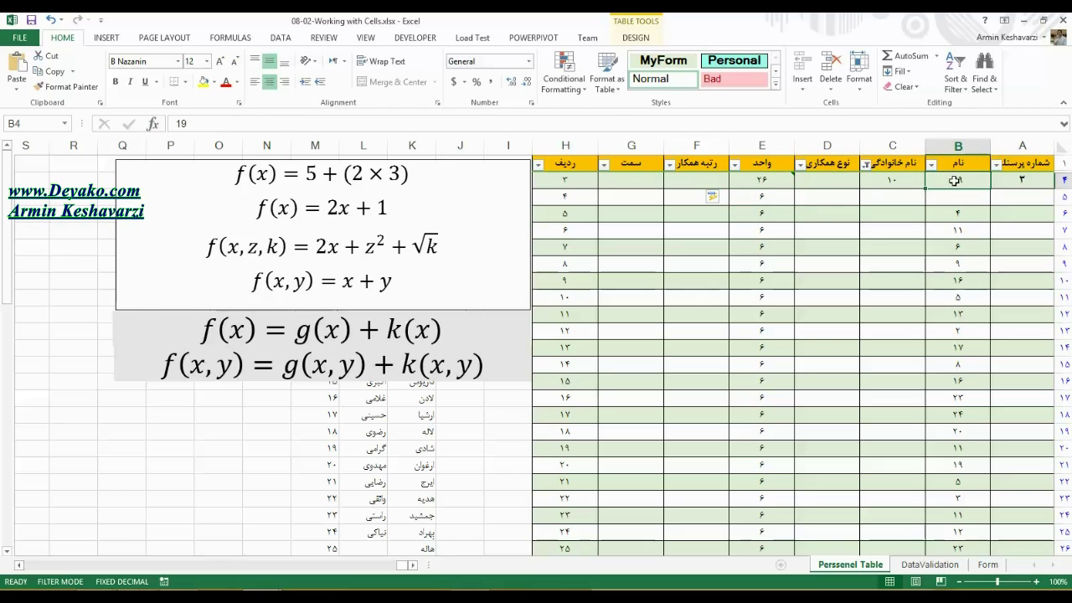
{"action": "type", "text": "20"}
{"action": "key", "text": "Delete"}
{"action": "key", "text": "Return"}
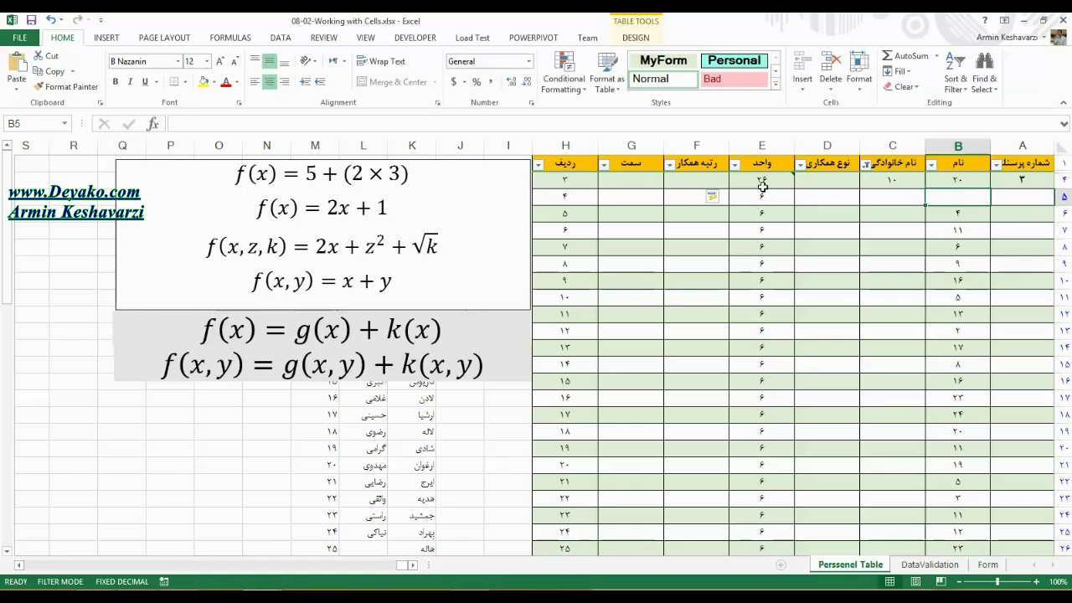
{"action": "left_click", "coordinate": [762, 182]}
{"action": "double_click", "coordinate": [963, 180]}
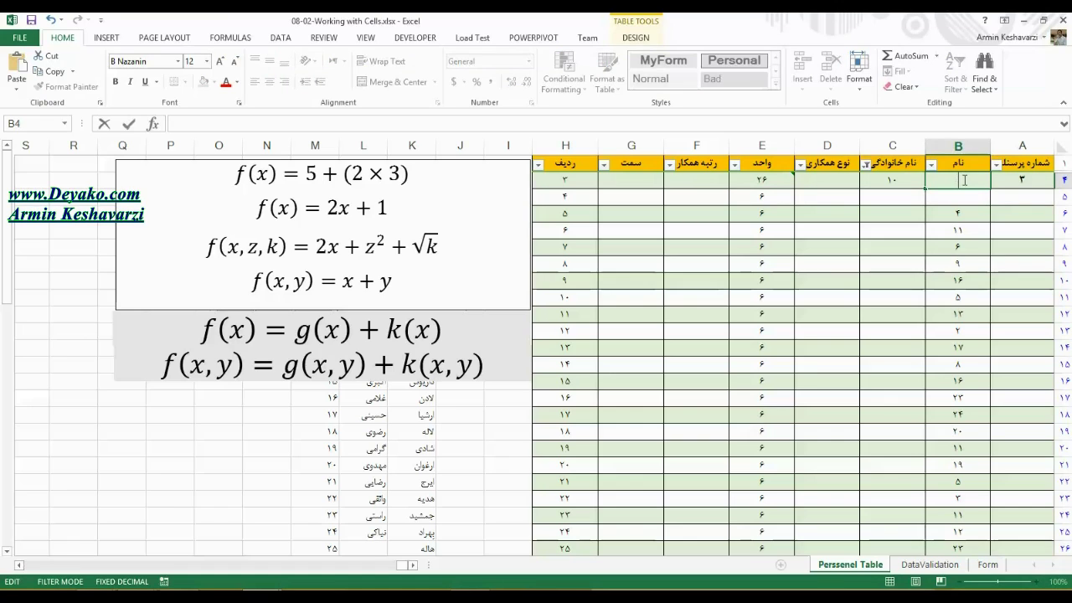
{"action": "type", "text": "4"}
{"action": "key", "text": "Return"}
{"action": "left_click", "coordinate": [955, 179]}
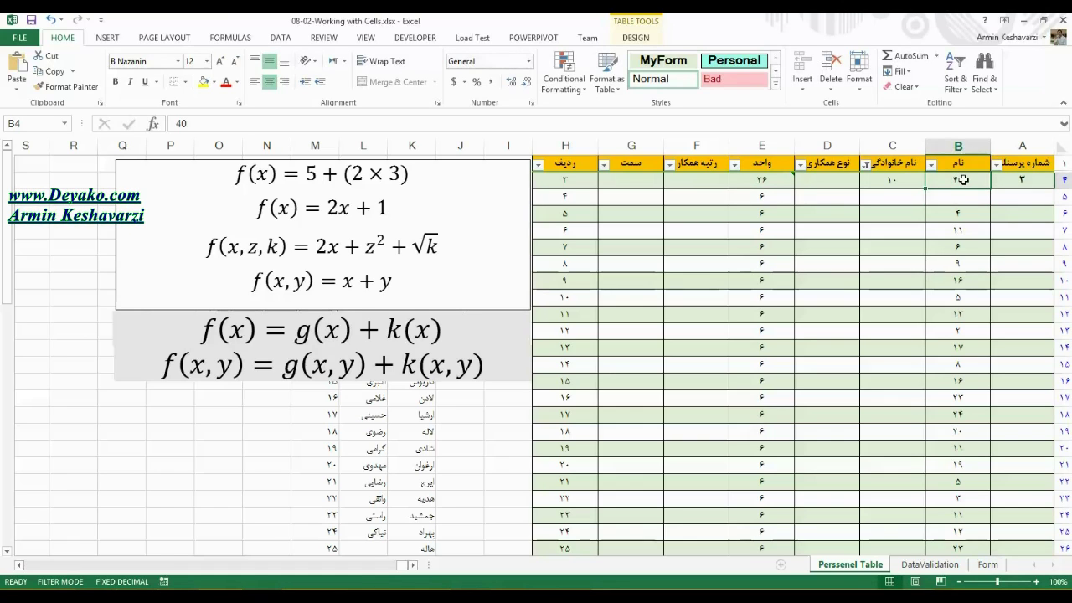
{"action": "left_click", "coordinate": [768, 181]}
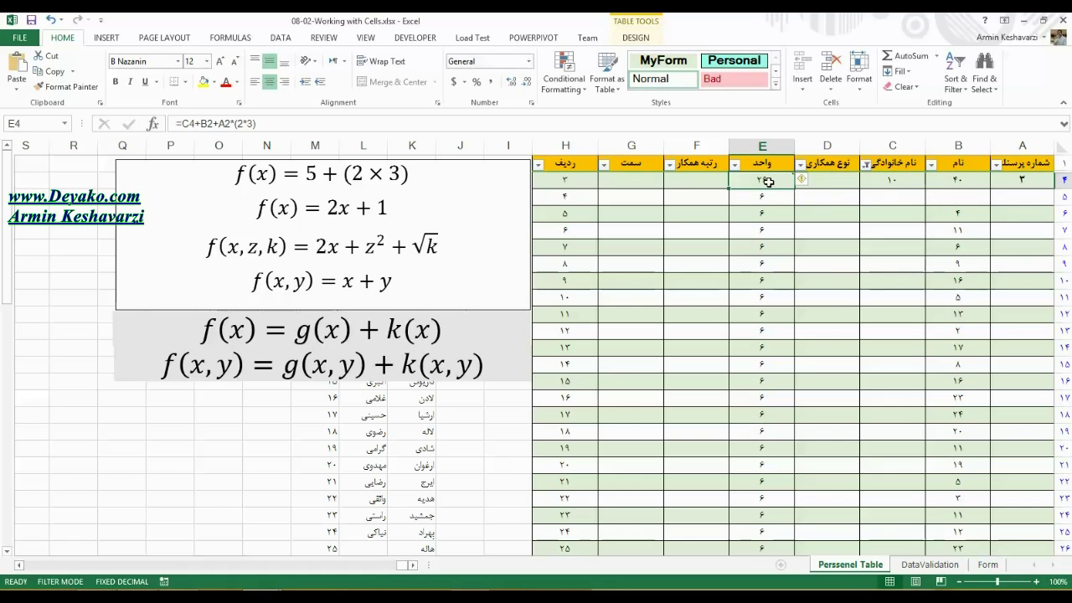
{"action": "double_click", "coordinate": [769, 182]}
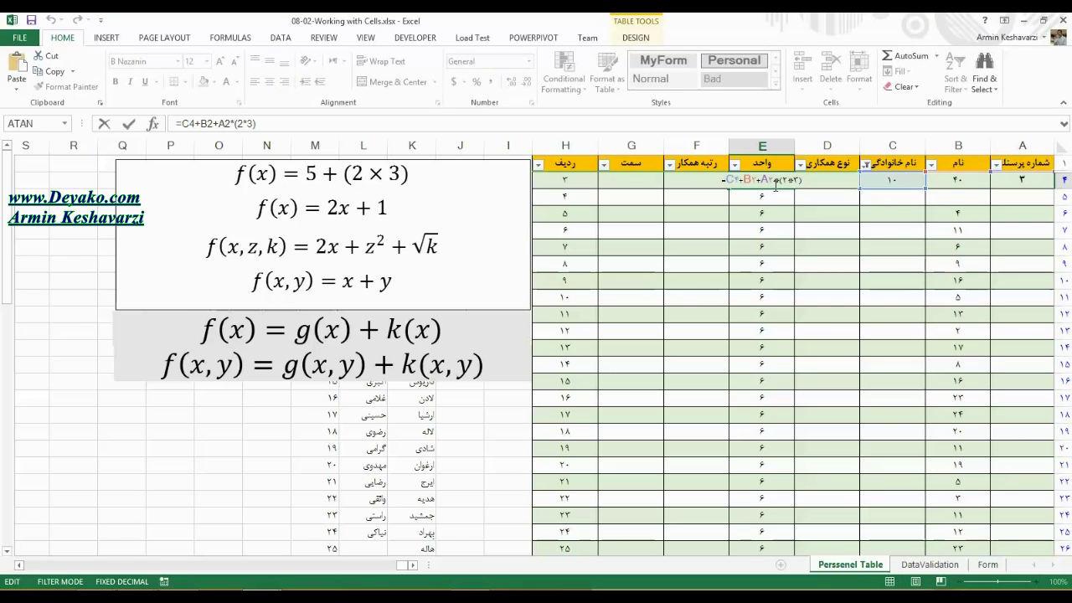
{"action": "left_click", "coordinate": [969, 180]}
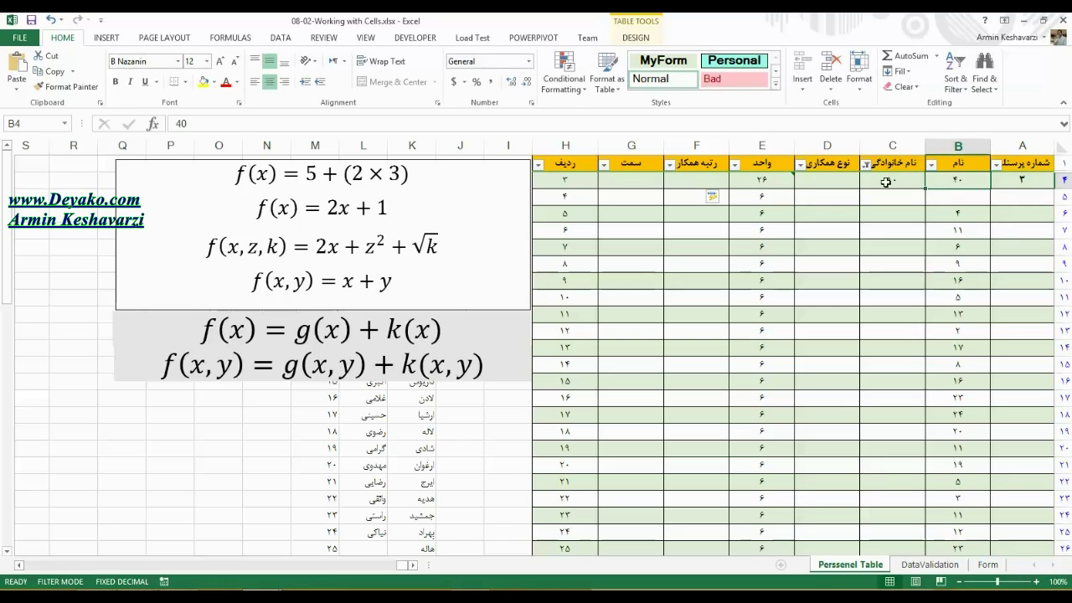
{"action": "left_click", "coordinate": [762, 180]}
- Clear column C's filter with Select All so every table row shows
{"action": "left_click", "coordinate": [1064, 180]}
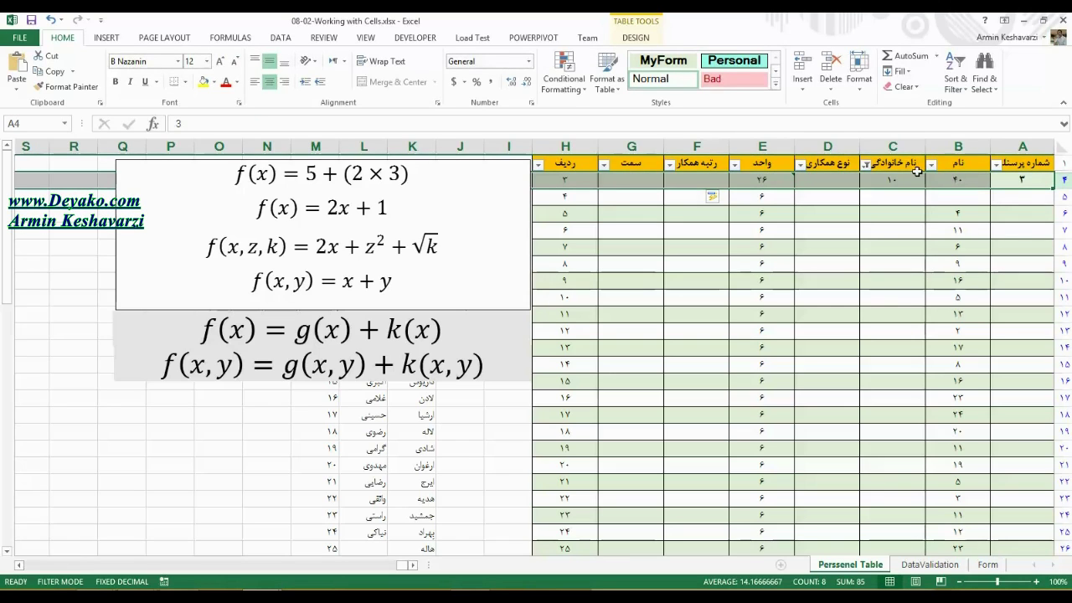
{"action": "left_click", "coordinate": [866, 164]}
{"action": "left_click", "coordinate": [901, 296]}
{"action": "left_click", "coordinate": [953, 420]}
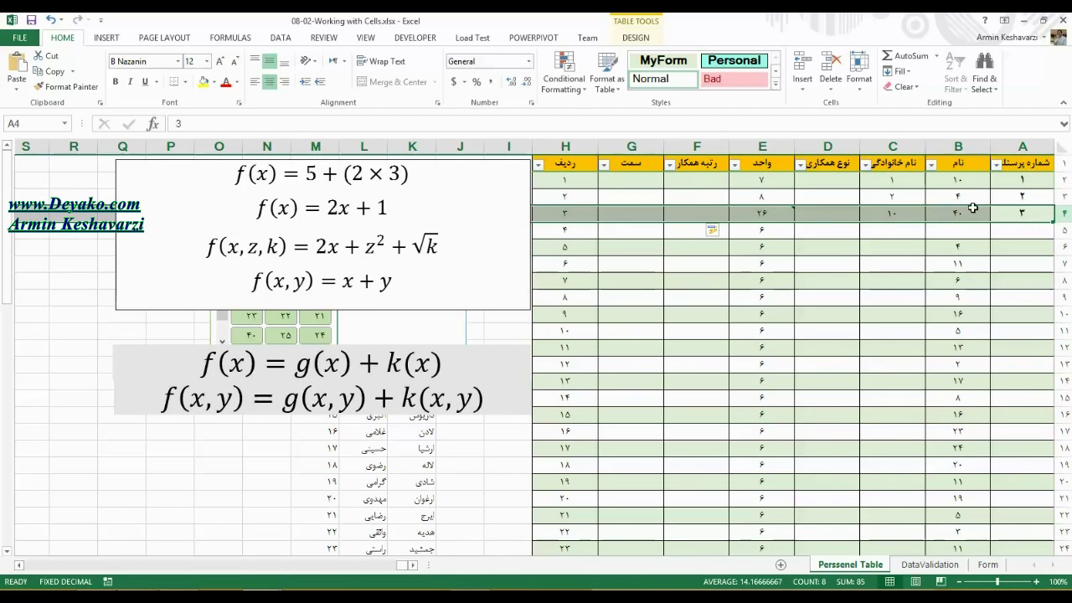
- Edit E4's formula to use row-4 cells: =C4+B4+A4*(2*3)
{"action": "left_click", "coordinate": [762, 212]}
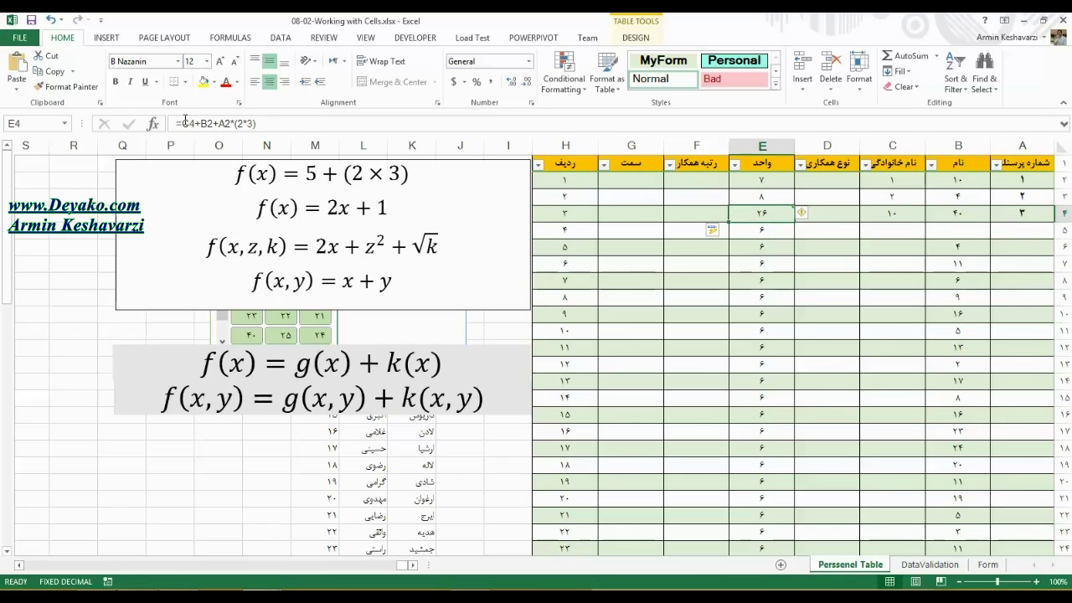
{"action": "left_click", "coordinate": [211, 124]}
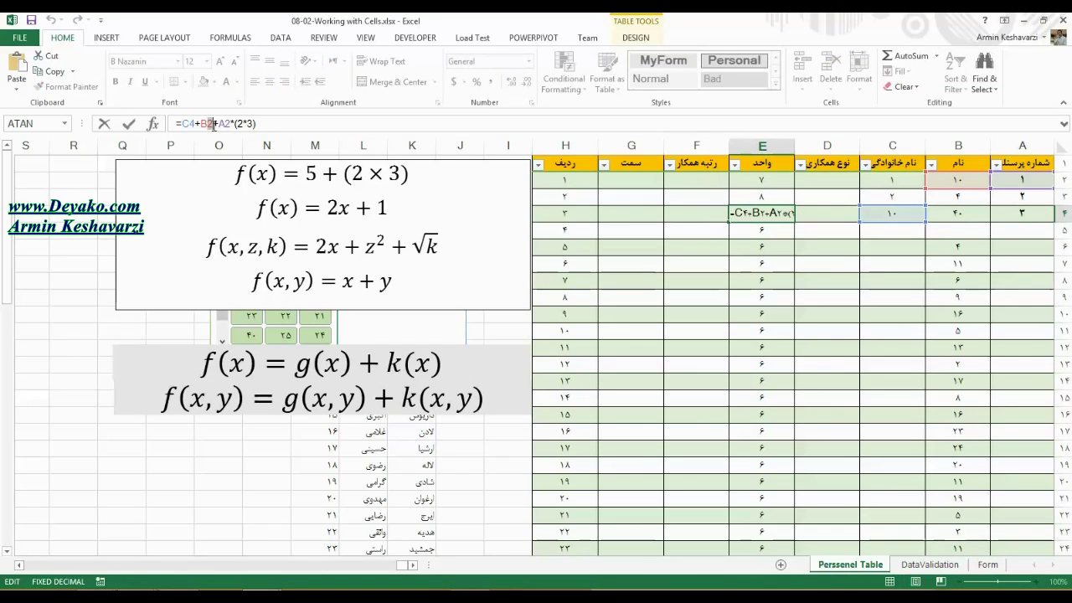
{"action": "type", "text": "4"}
{"action": "type", "text": "4"}
{"action": "key", "text": "Return"}
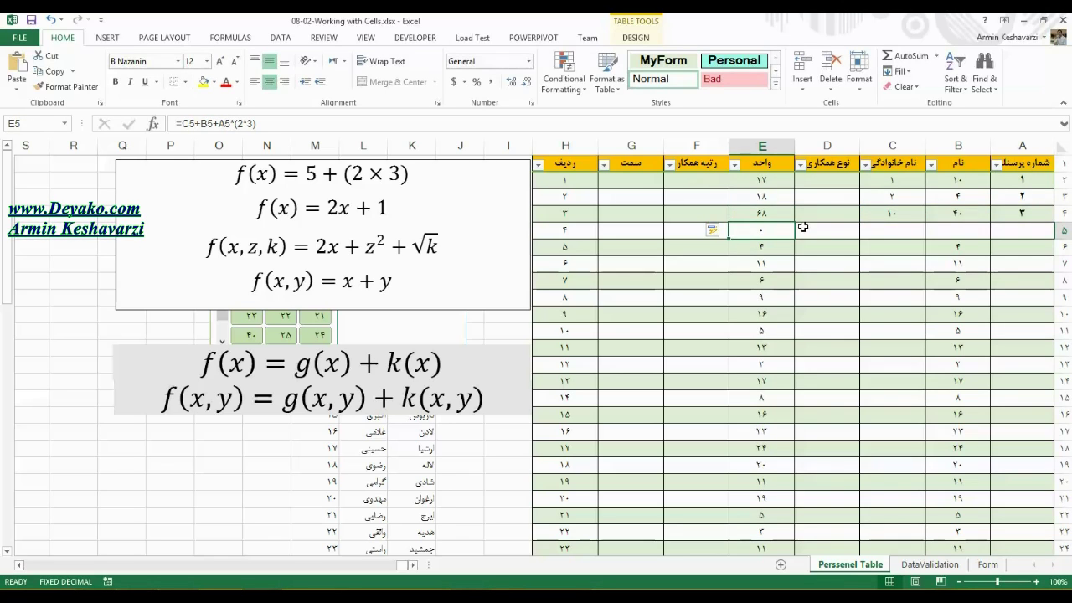
- Check E4's formula against C4 (10), A4 (3) and B4 (40)
{"action": "left_click", "coordinate": [766, 214]}
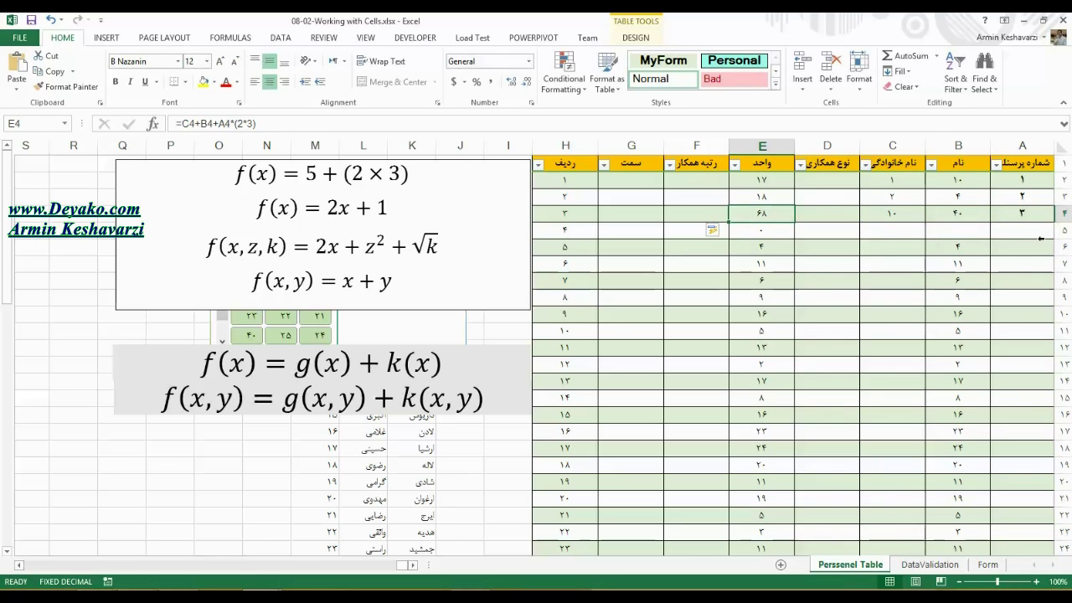
{"action": "left_click", "coordinate": [892, 214]}
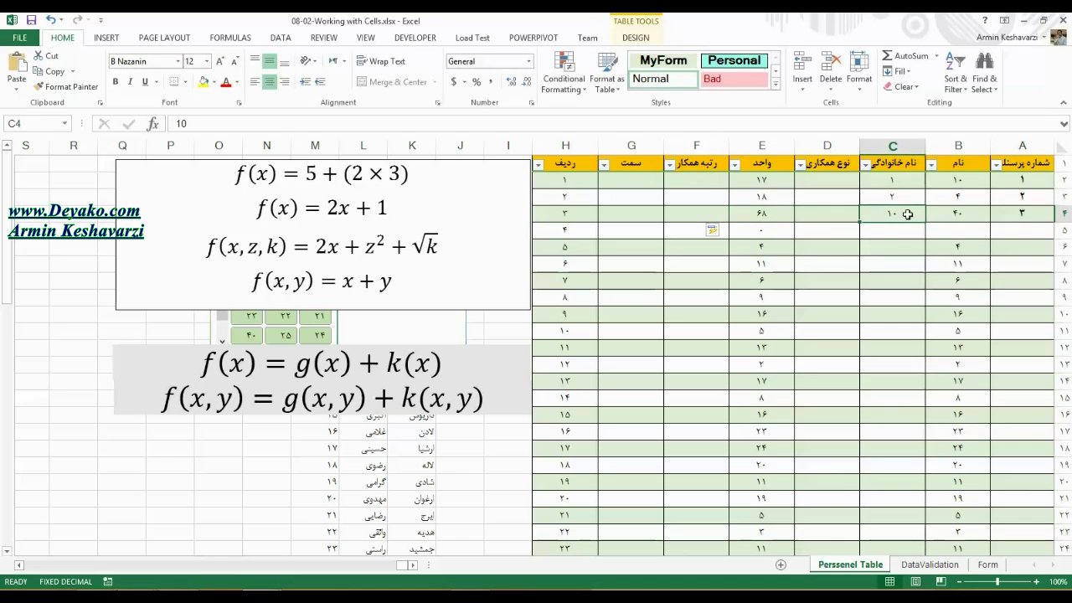
{"action": "left_click", "coordinate": [980, 211]}
{"action": "left_click", "coordinate": [1013, 216]}
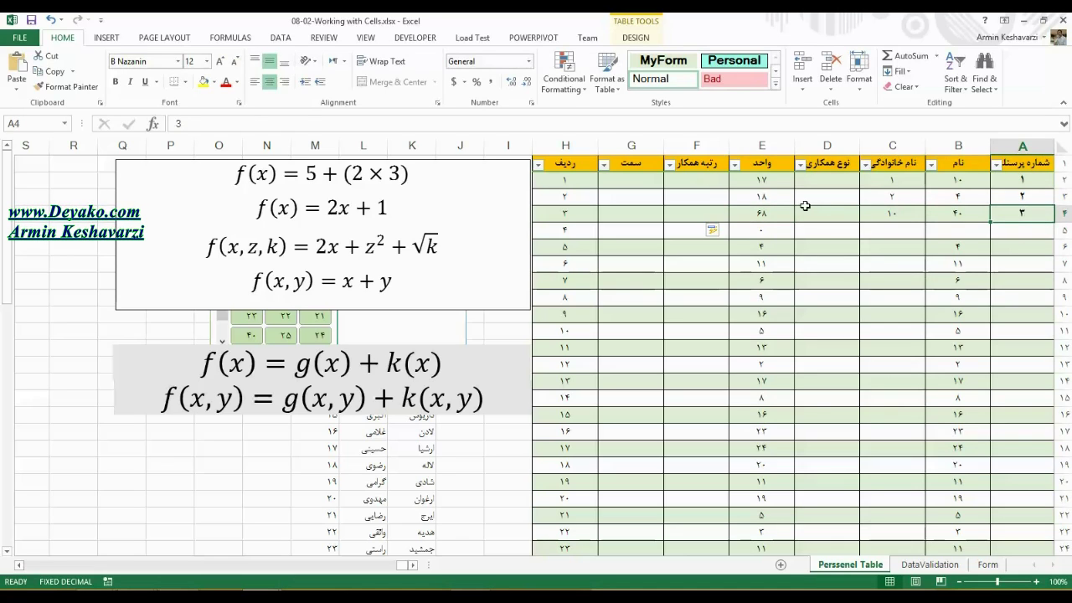
{"action": "left_click", "coordinate": [752, 211]}
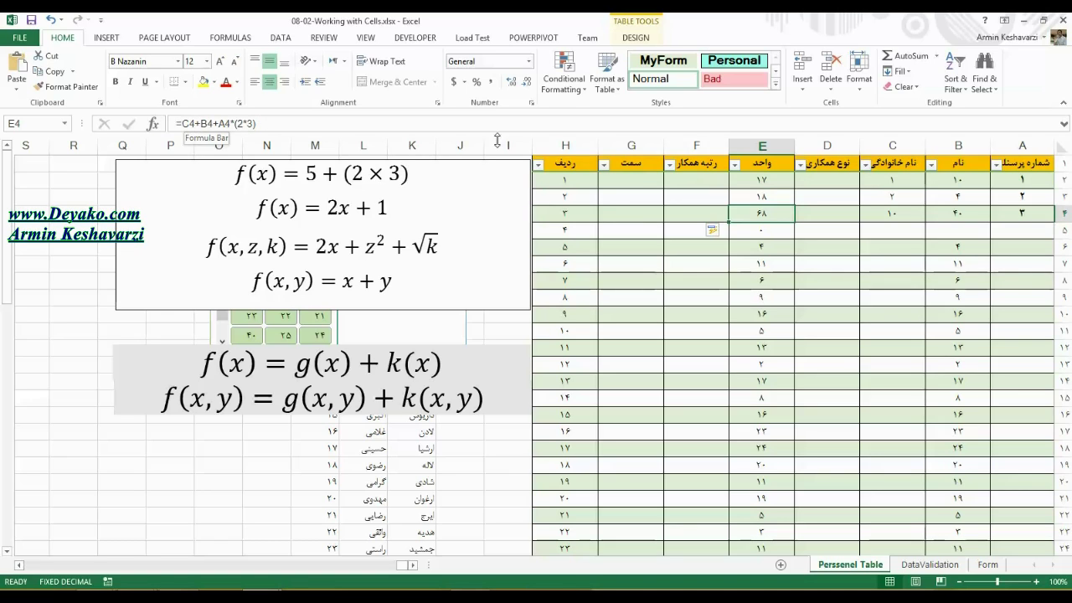
{"action": "left_click", "coordinate": [902, 216]}
{"action": "left_click", "coordinate": [967, 215]}
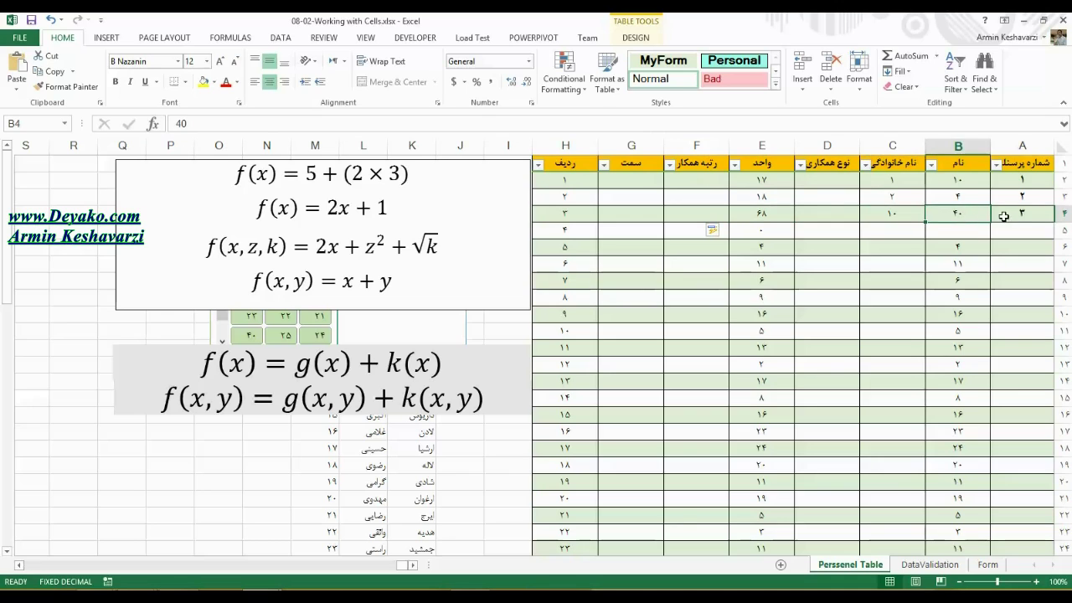
{"action": "left_click", "coordinate": [1003, 216]}
{"action": "left_click", "coordinate": [763, 219]}
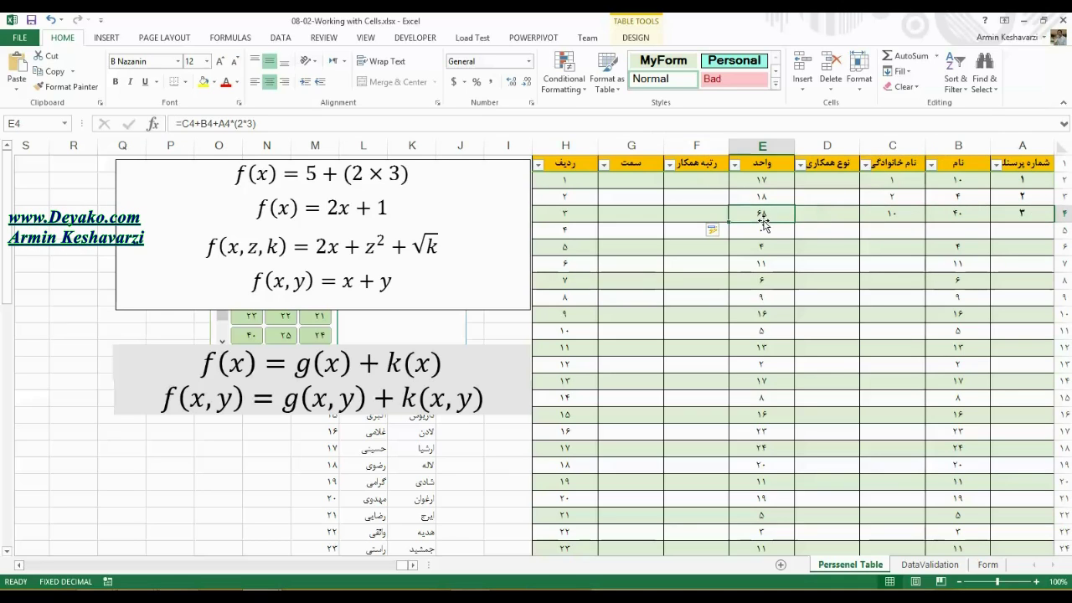
- Change B4 to 25 so E4 recalculates to 53
{"action": "left_click", "coordinate": [963, 216]}
{"action": "type", "text": "25"}
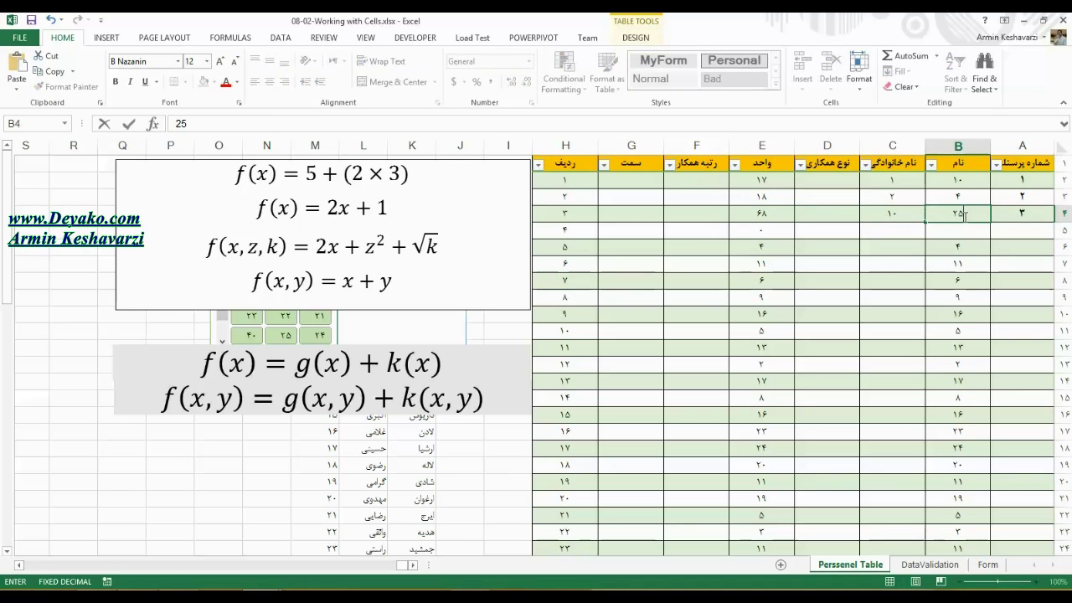
{"action": "key", "text": "Return"}
{"action": "left_click", "coordinate": [767, 215]}
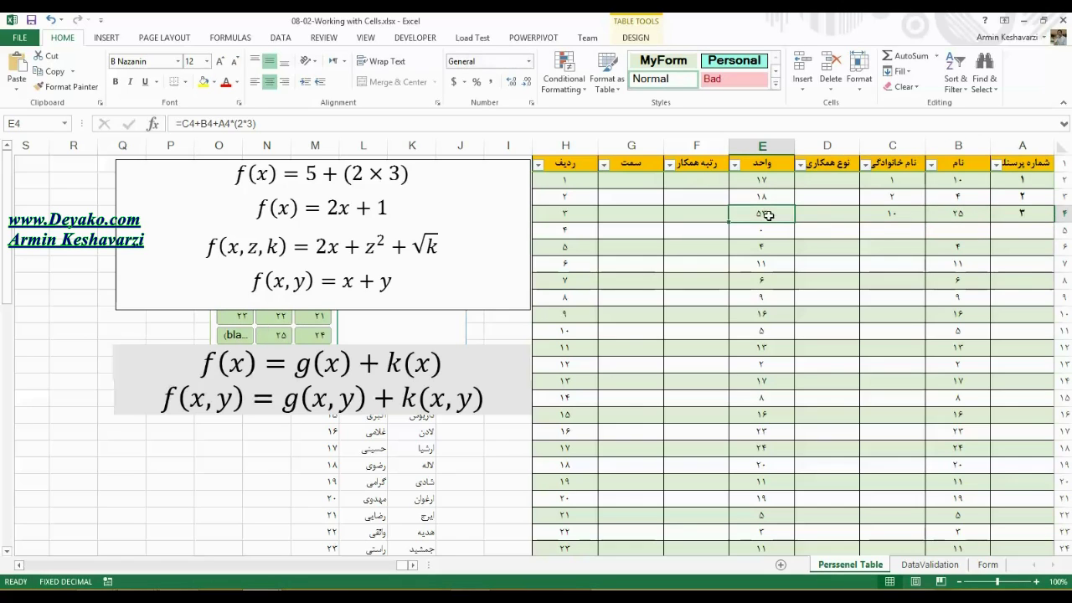
{"action": "left_click_drag", "start_coordinate": [1023, 215], "coordinate": [889, 215]}
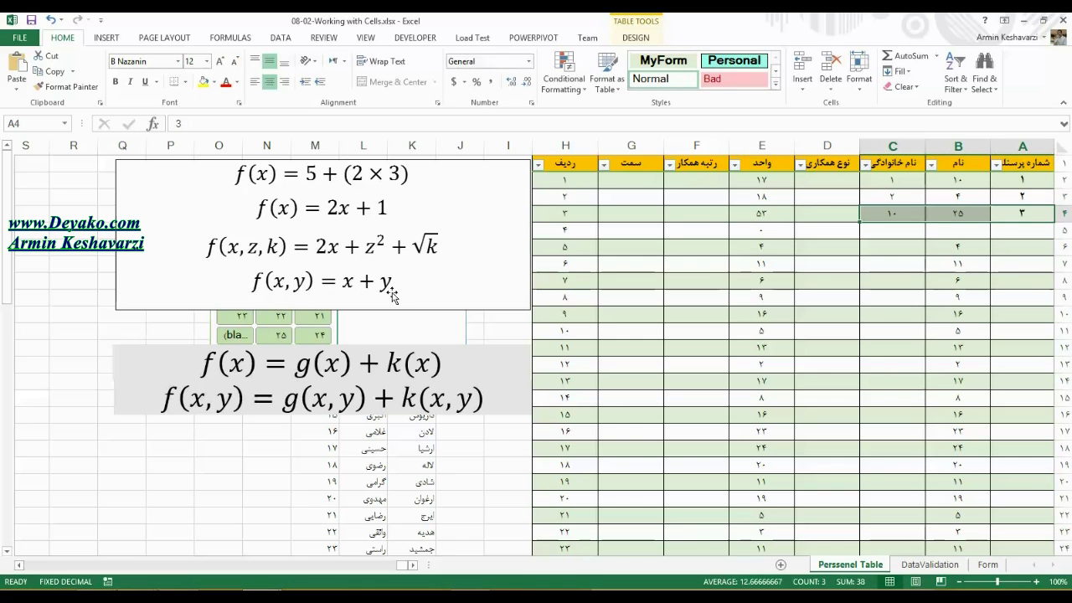
{"action": "left_click", "coordinate": [358, 254]}
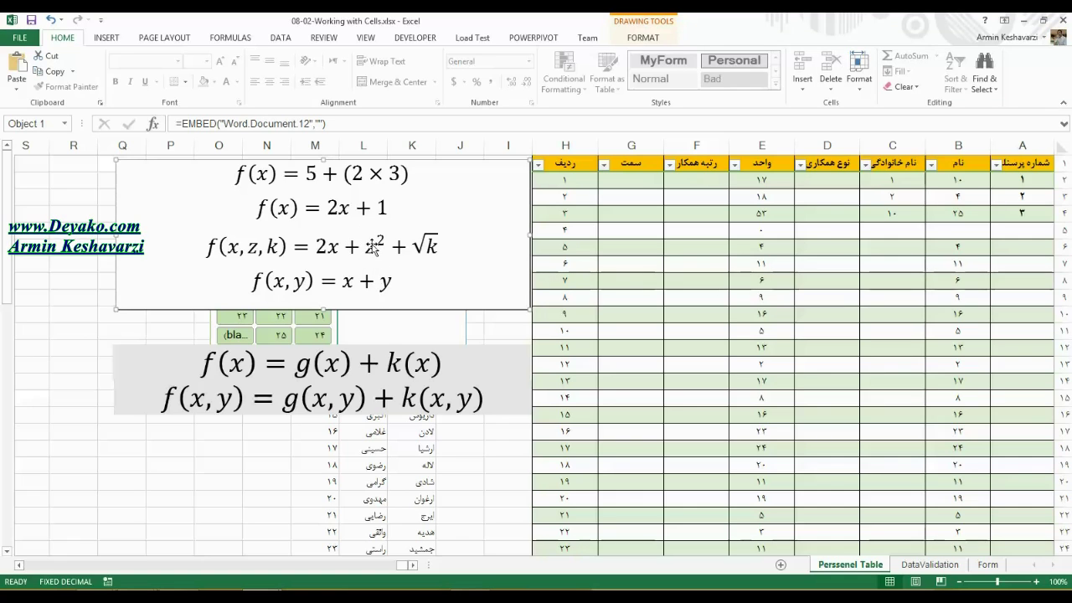
- Move the f(x)=g(x)+k(x) equation box up beneath the upper equation box
{"action": "left_click", "coordinate": [387, 351]}
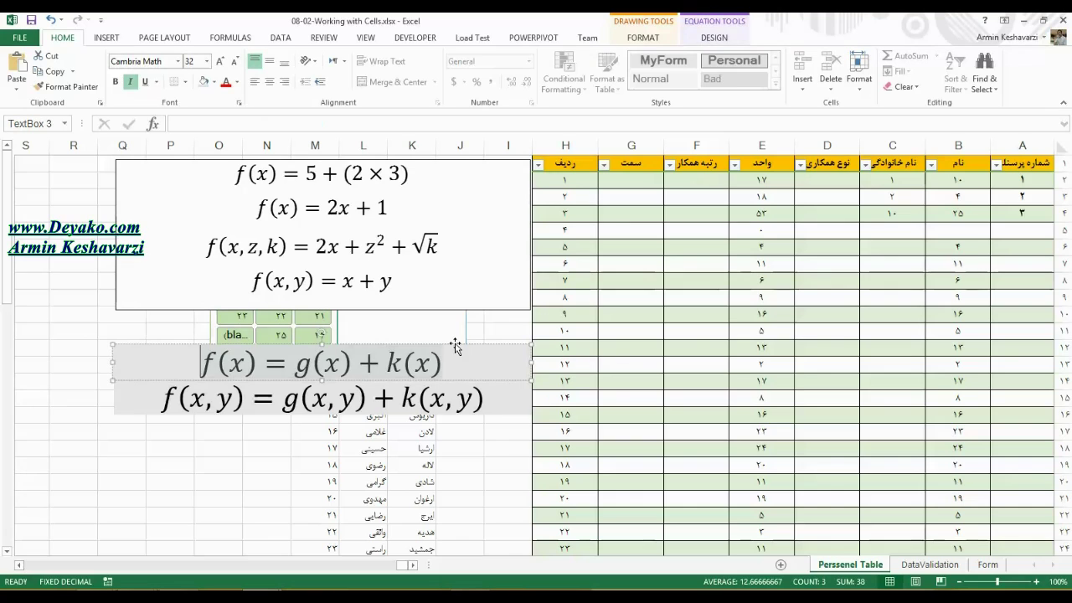
{"action": "left_click_drag", "start_coordinate": [455, 345], "coordinate": [458, 308]}
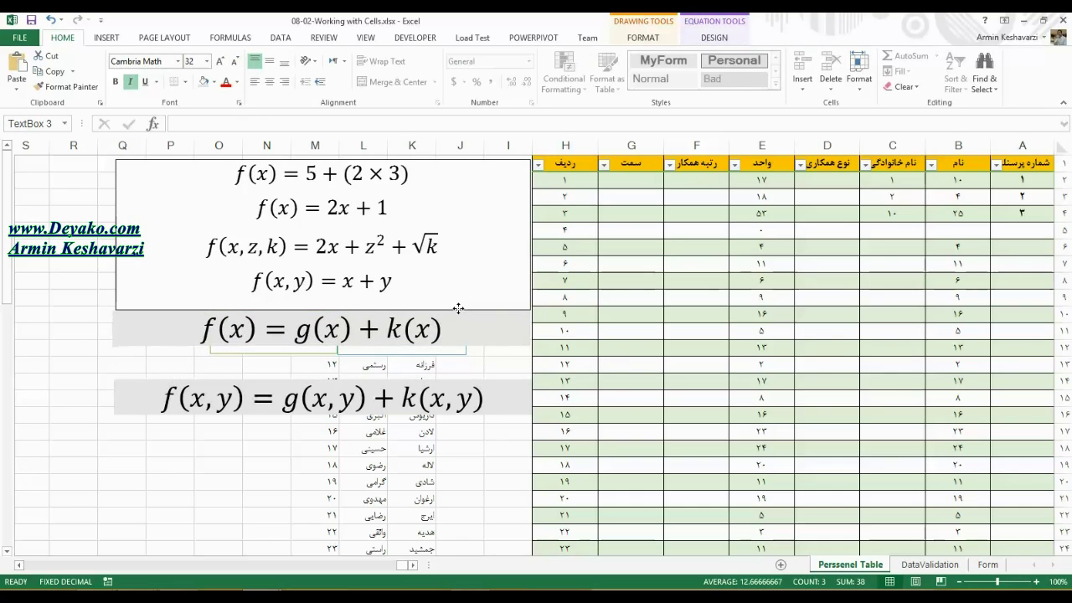
{"action": "left_click", "coordinate": [888, 214]}
{"action": "left_click", "coordinate": [762, 214]}
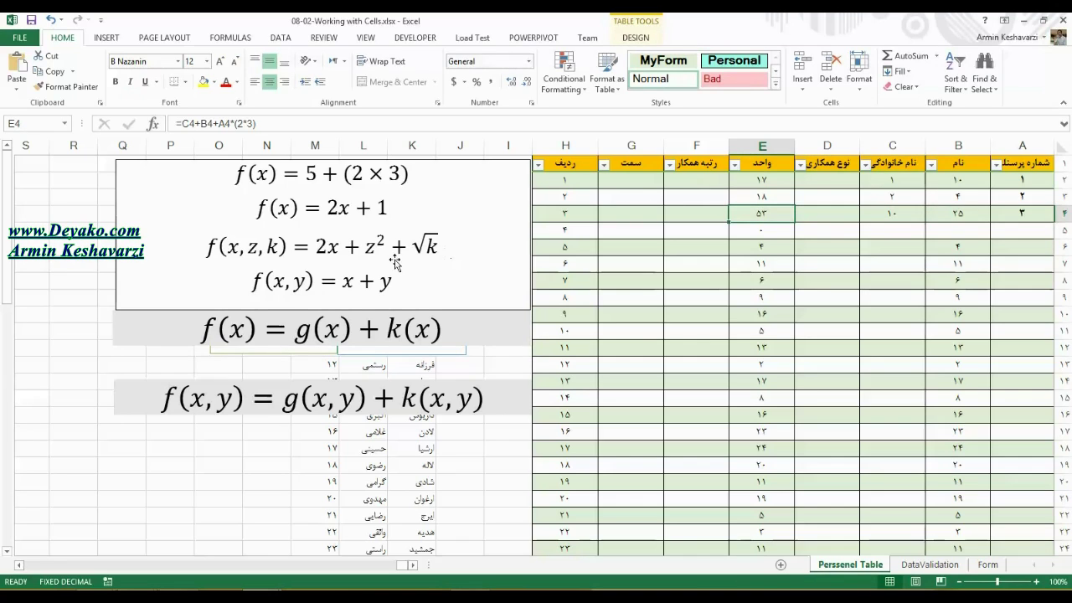
- Replace k(x) with lowercase x so the equation reads f(x)=g(x)+x
{"action": "left_click", "coordinate": [332, 331]}
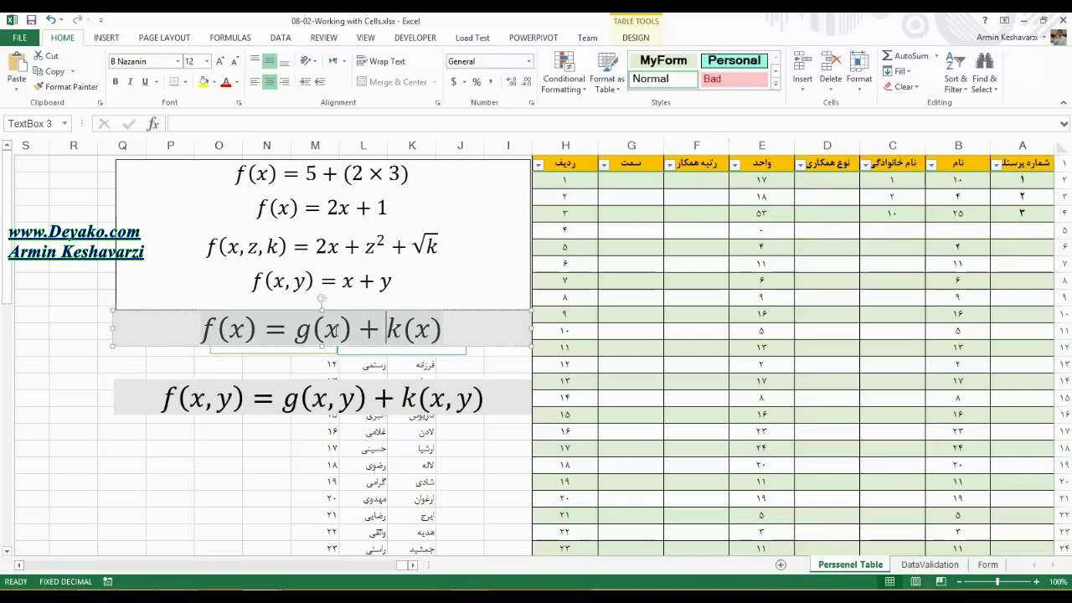
{"action": "left_click_drag", "start_coordinate": [311, 330], "coordinate": [385, 332]}
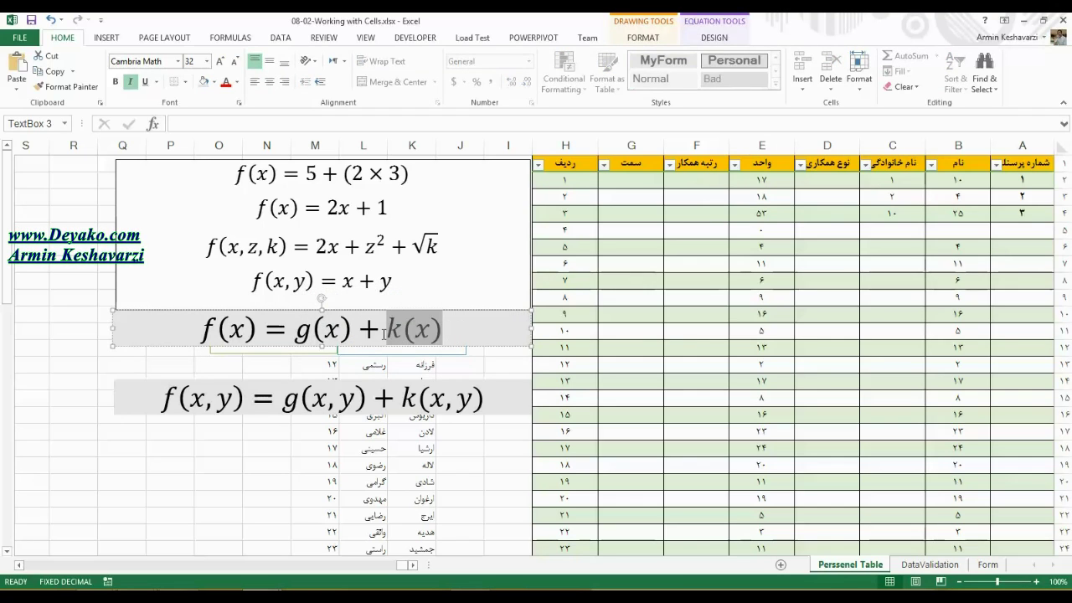
{"action": "type", "text": "X"}
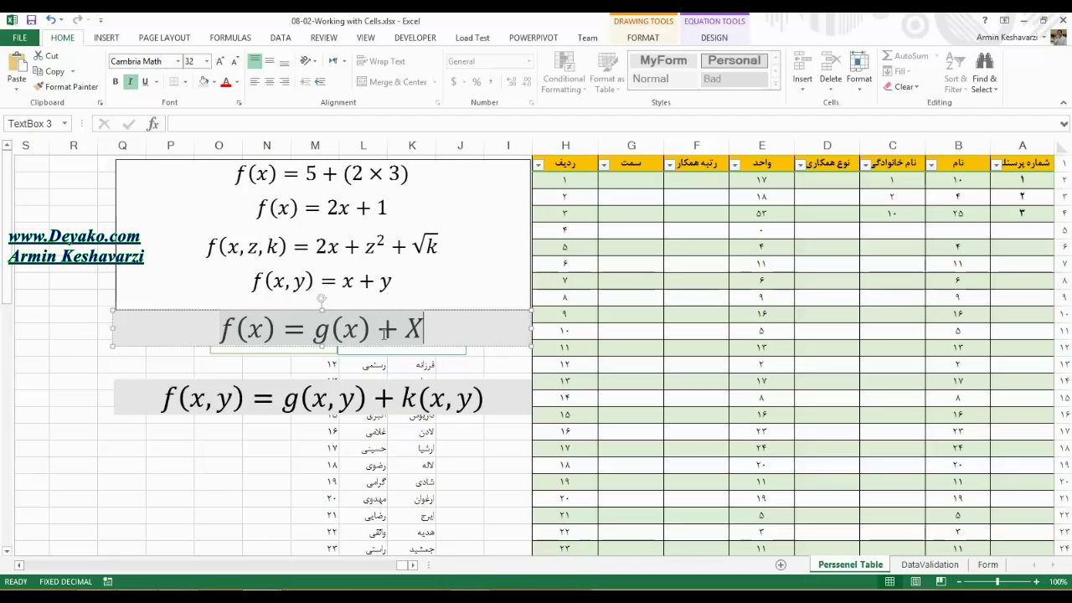
{"action": "key", "text": "BackSpace"}
{"action": "type", "text": "x"}
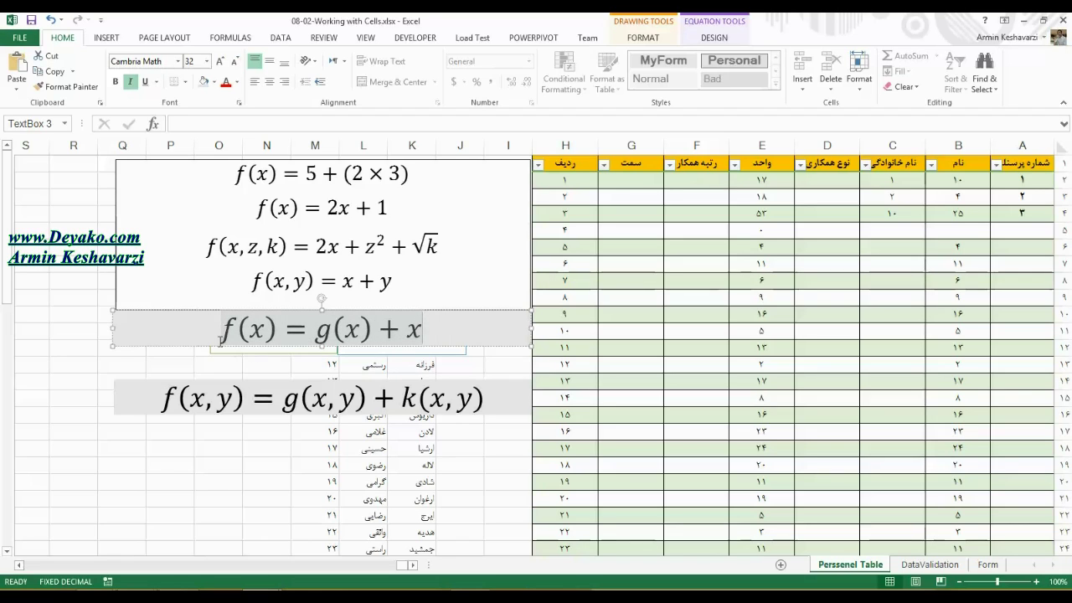
{"action": "left_click_drag", "start_coordinate": [220, 335], "coordinate": [423, 331]}
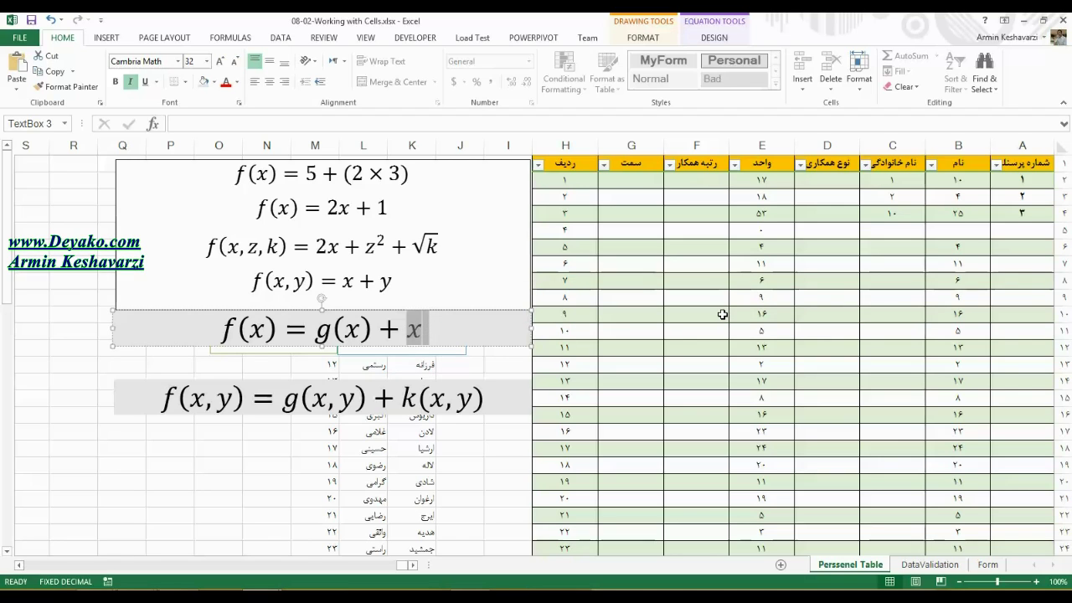
{"action": "left_click", "coordinate": [898, 247]}
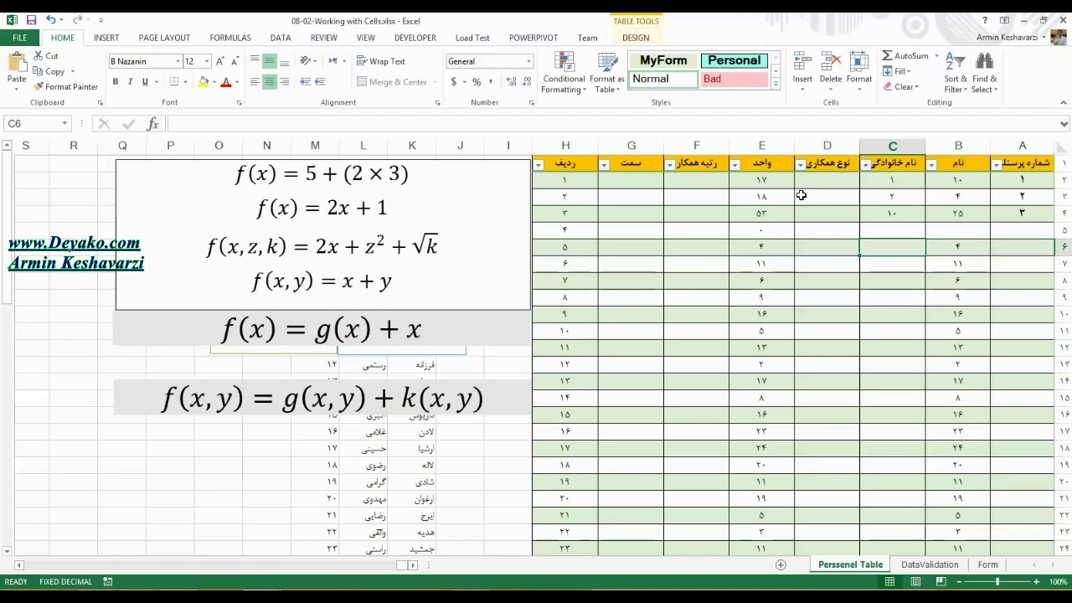
- Replace C4 in E4's formula with SUM(B2:B3), giving =SUM(B2:B3)+B4+A4*(2*3)
{"action": "left_click", "coordinate": [761, 212]}
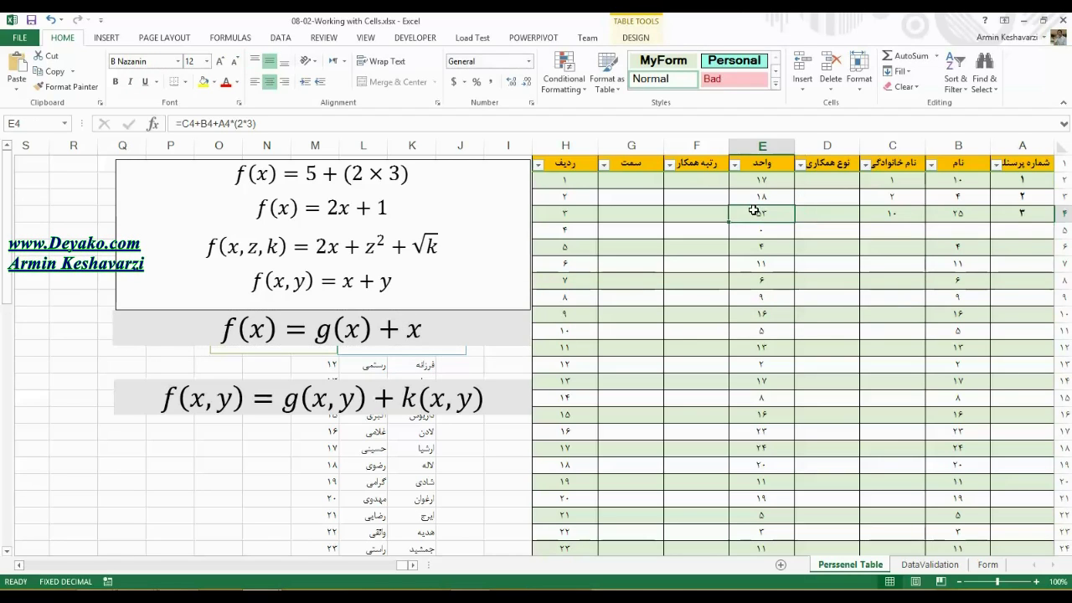
{"action": "left_click", "coordinate": [191, 123]}
{"action": "double_click", "coordinate": [192, 123]}
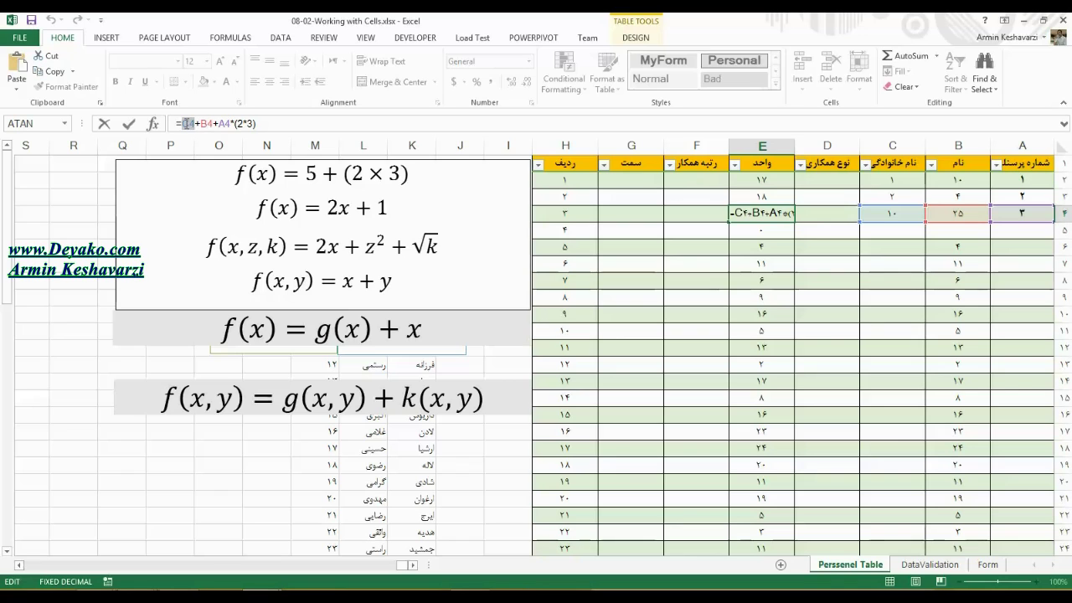
{"action": "type", "text": "sum"}
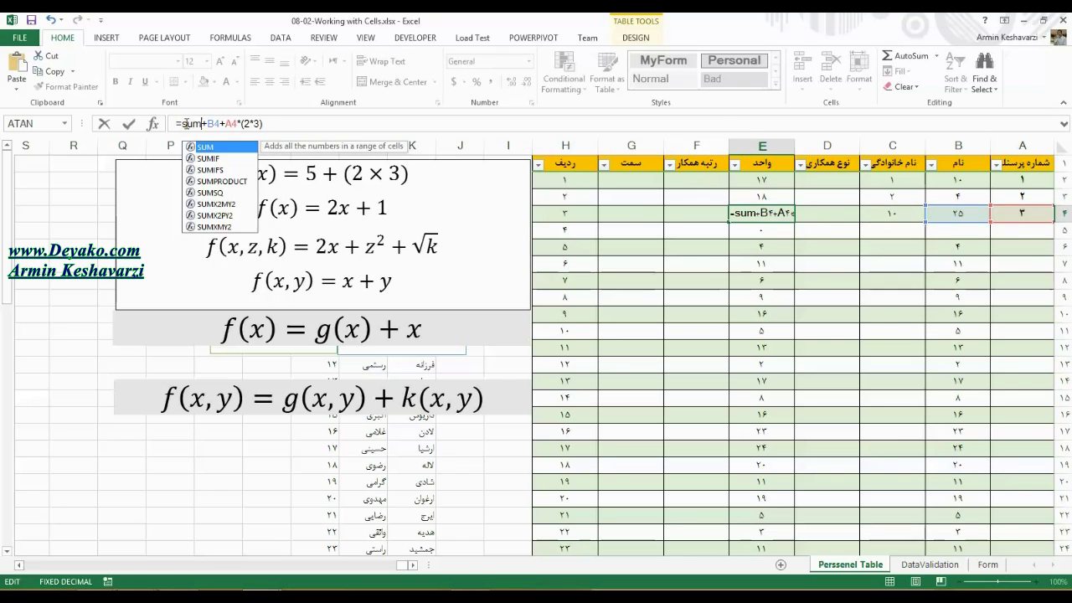
{"action": "type", "text": "()"}
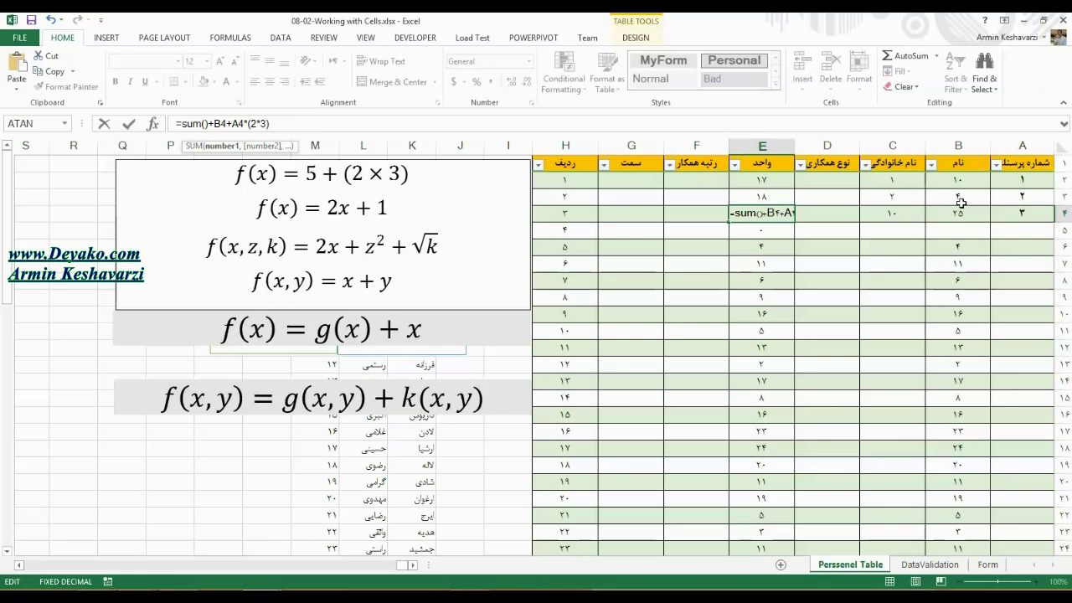
{"action": "left_click_drag", "start_coordinate": [971, 180], "coordinate": [970, 197]}
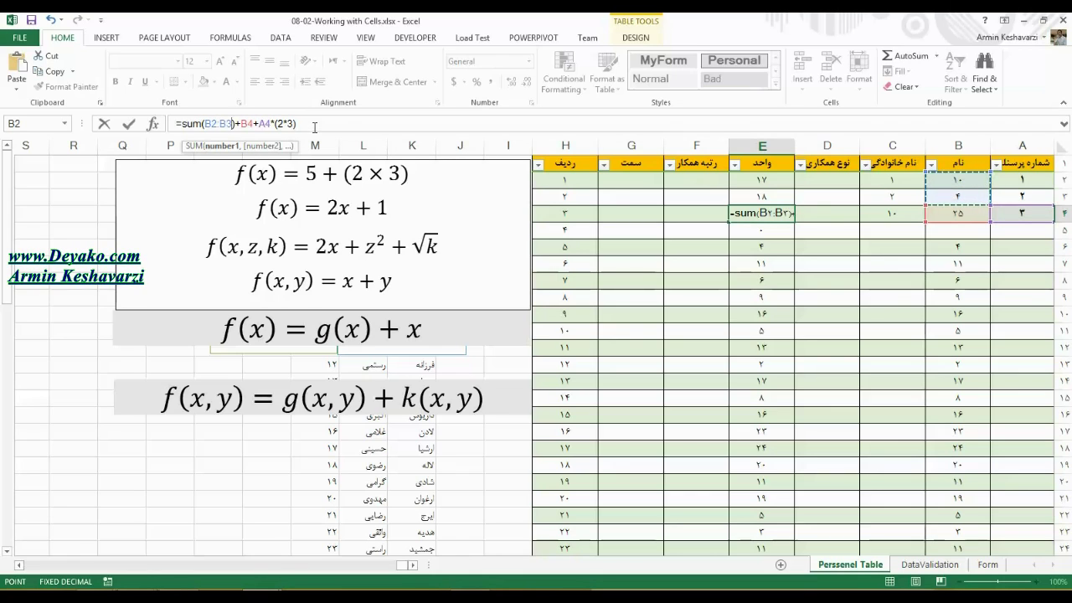
{"action": "left_click", "coordinate": [231, 123]}
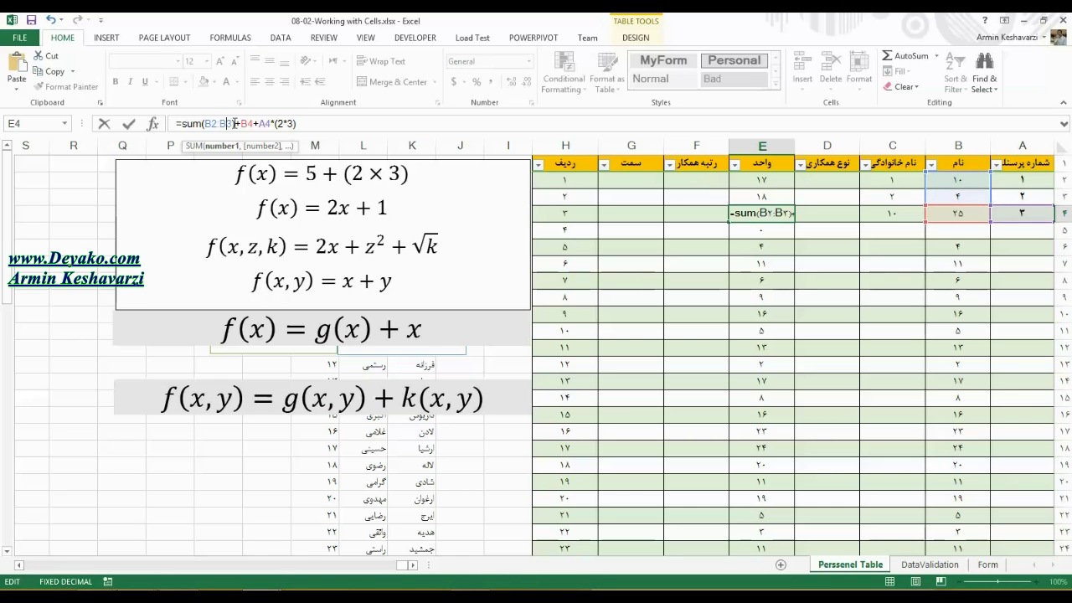
{"action": "left_click", "coordinate": [128, 123]}
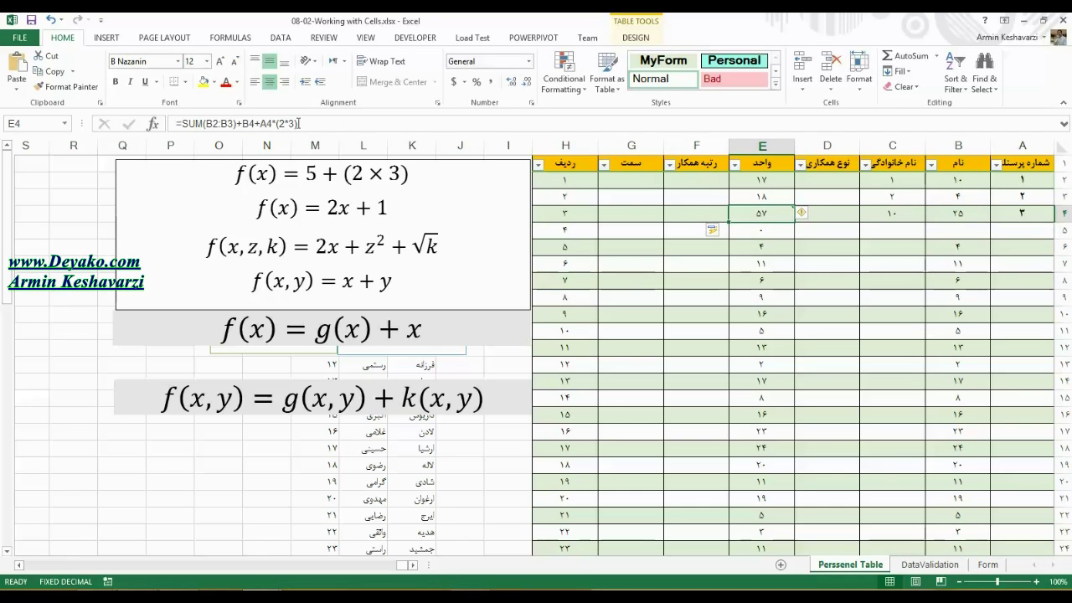
- Review the SUM(B2:B3) and B4 parts of E4's formula, leaving it unchanged
{"action": "double_click", "coordinate": [193, 123]}
{"action": "left_click_drag", "start_coordinate": [218, 124], "coordinate": [237, 124]}
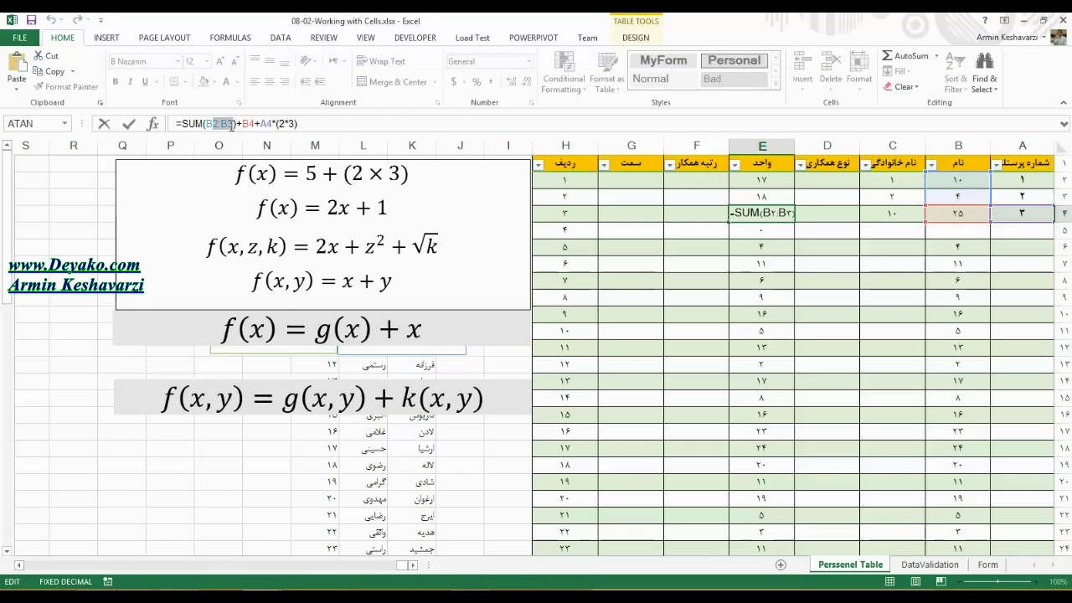
{"action": "left_click", "coordinate": [220, 123]}
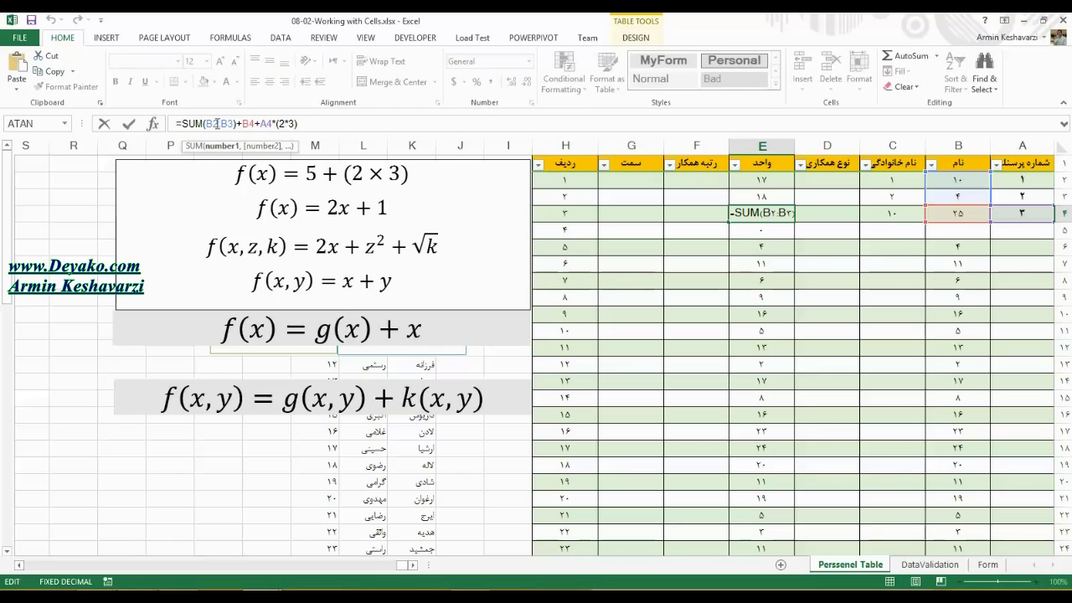
{"action": "left_click_drag", "start_coordinate": [242, 124], "coordinate": [257, 125]}
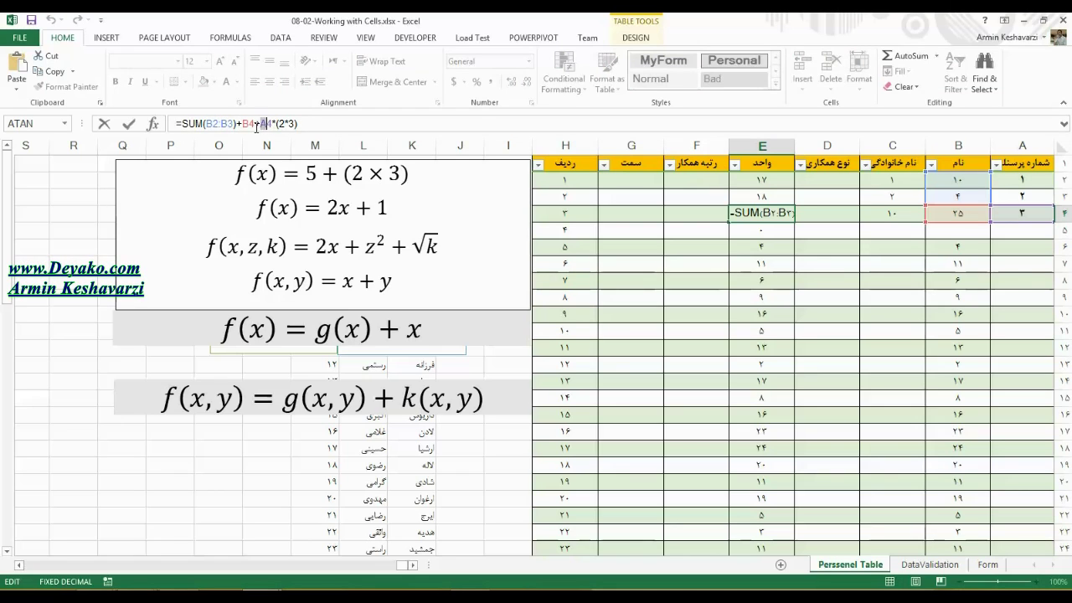
{"action": "key", "text": "Return"}
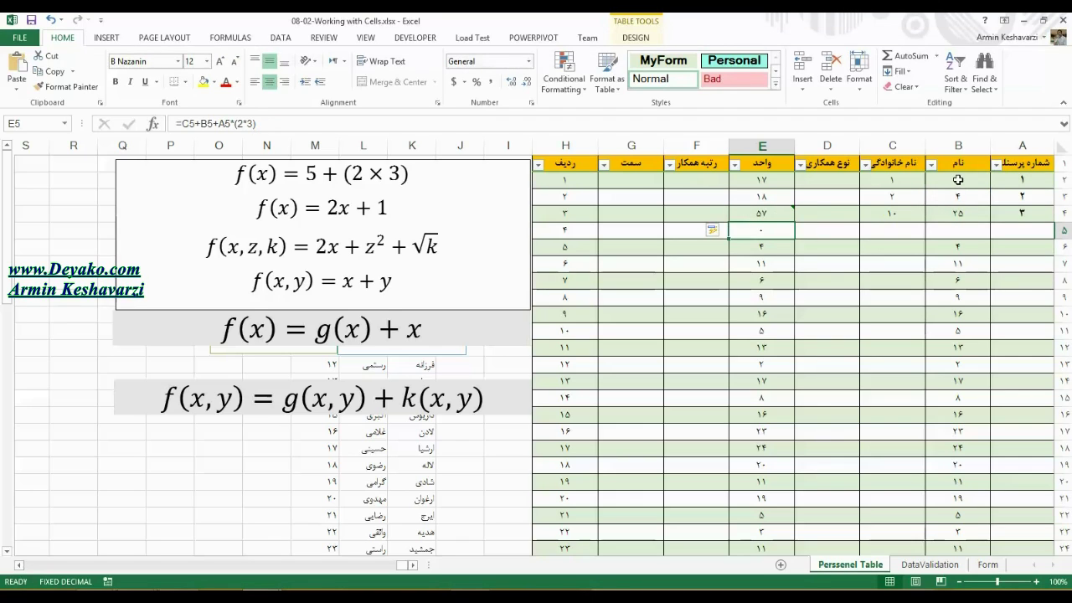
- Change B2 to 5 so E4 shows 52
{"action": "left_click", "coordinate": [958, 180]}
{"action": "type", "text": "5"}
{"action": "key", "text": "Return"}
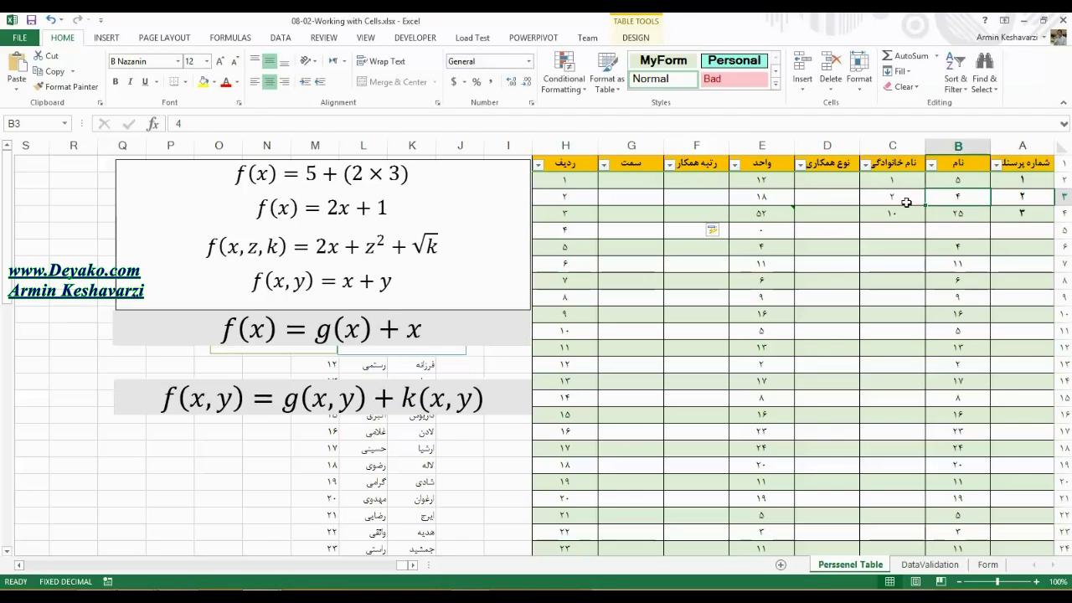
{"action": "left_click", "coordinate": [761, 215]}
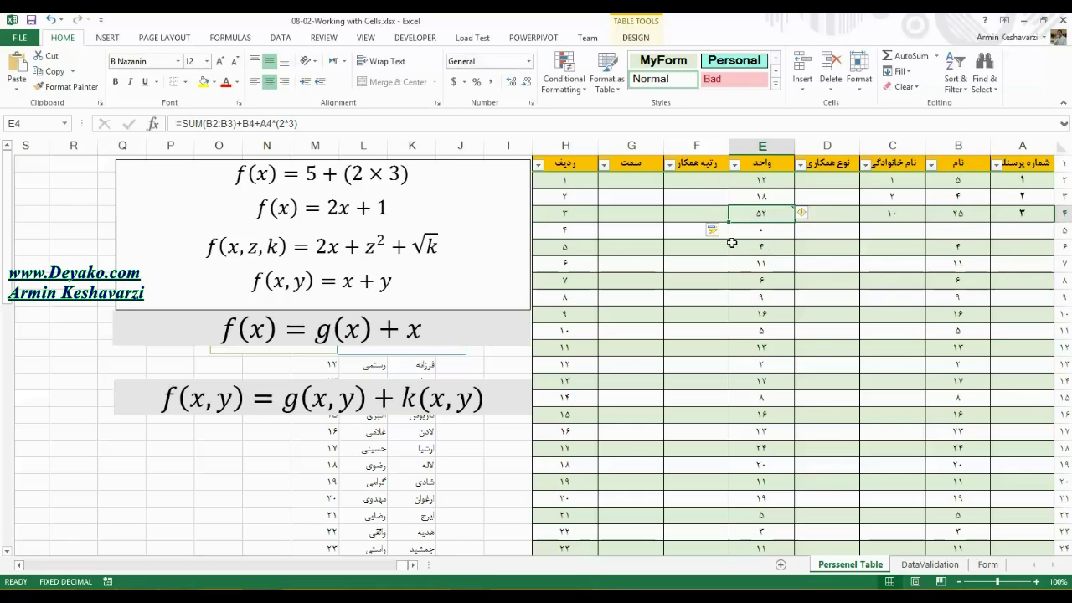
- Drag the f(x,y)=g(x,y)+k(x,y) equation box up beneath the f(x)=g(x)+x box
{"action": "left_click", "coordinate": [464, 382]}
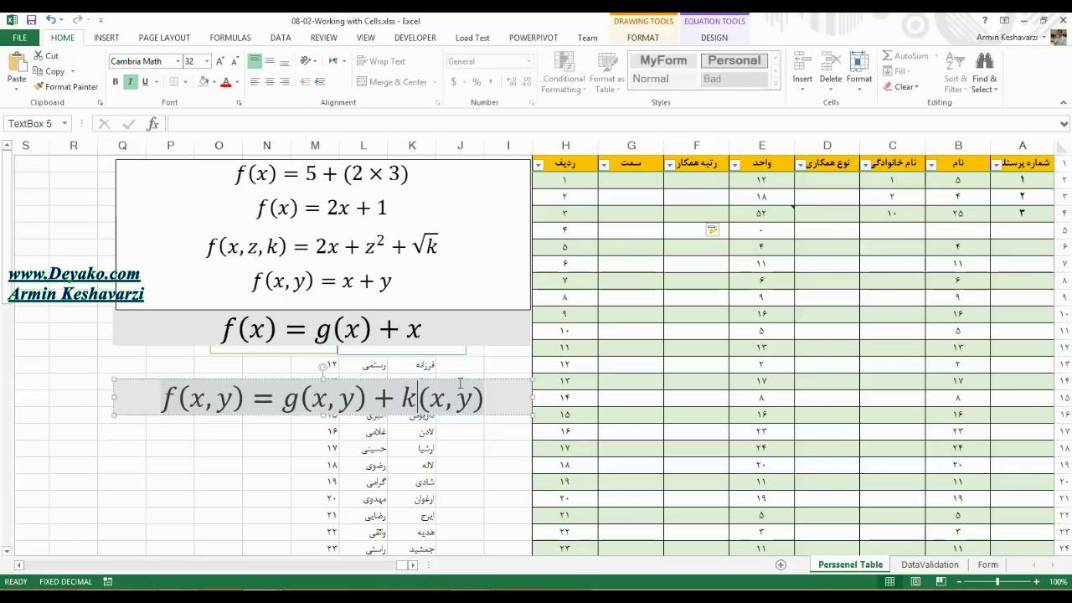
{"action": "left_click_drag", "start_coordinate": [464, 383], "coordinate": [472, 352]}
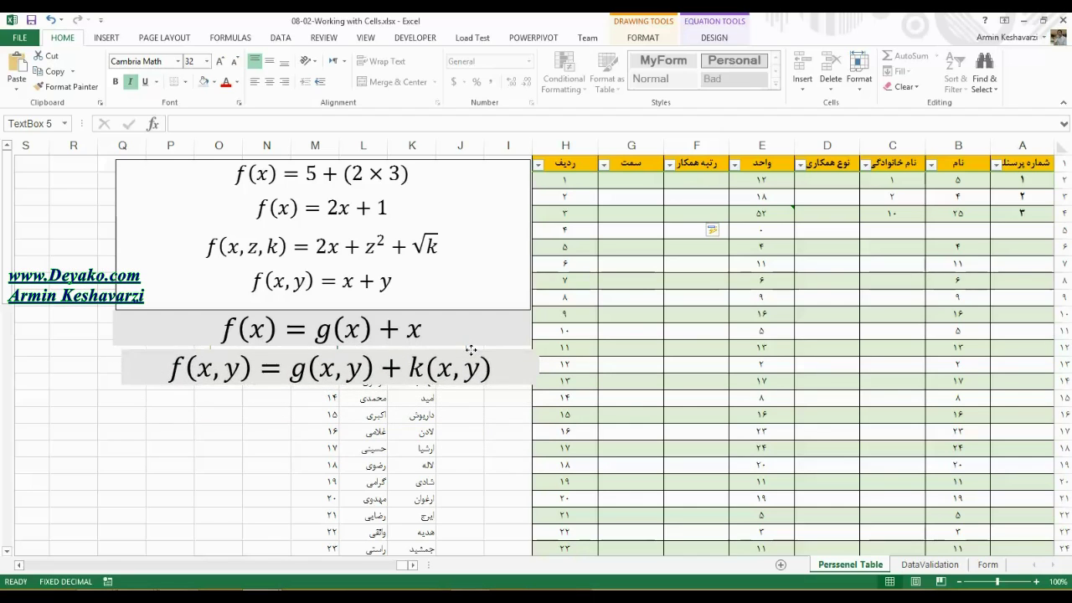
{"action": "left_click", "coordinate": [754, 215]}
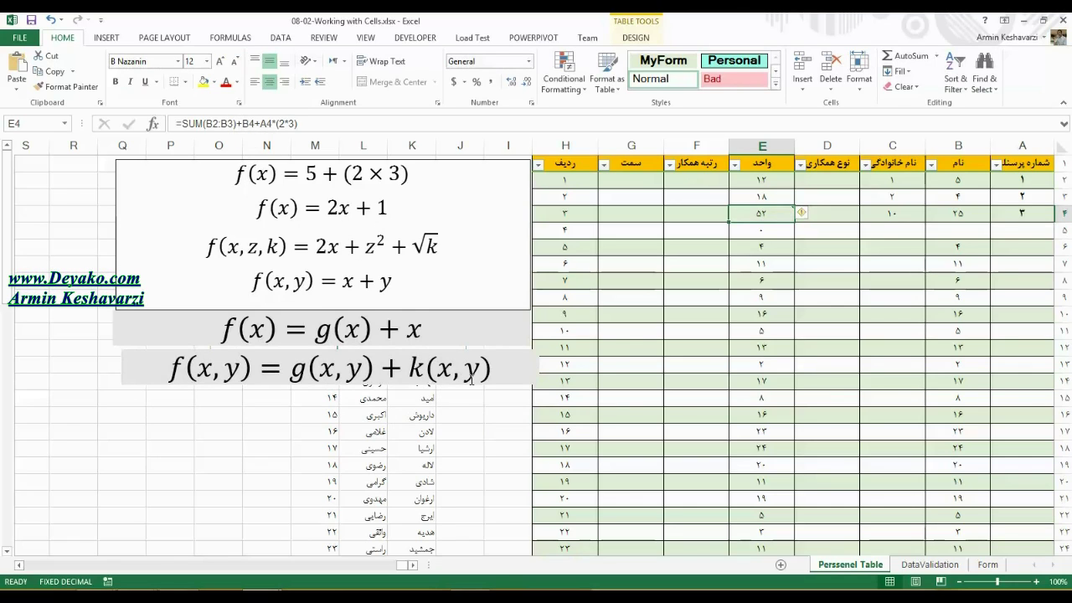
{"action": "left_click_drag", "start_coordinate": [471, 379], "coordinate": [293, 381]}
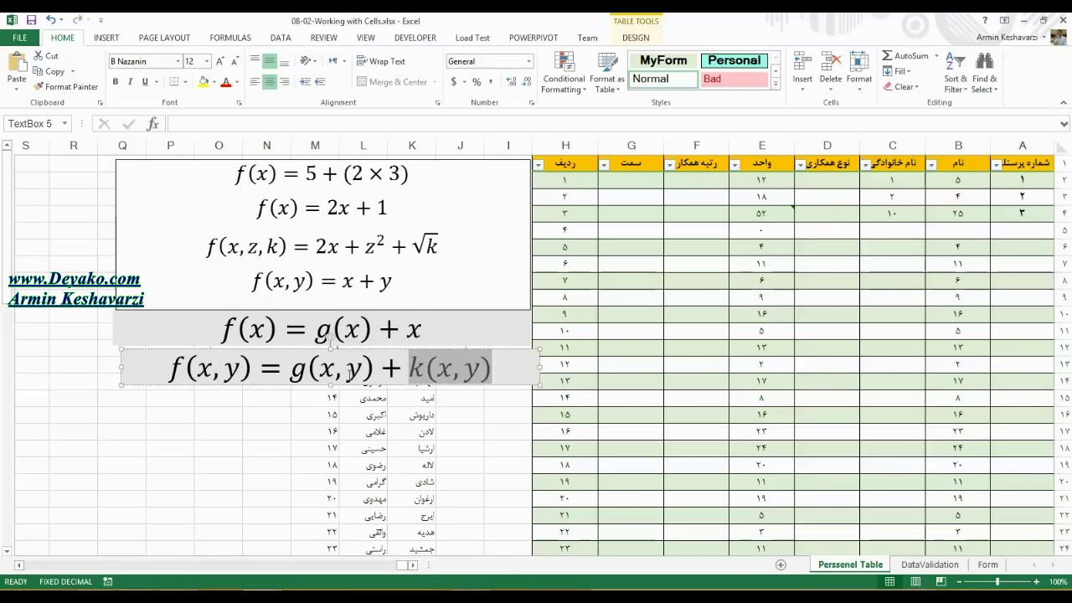
{"action": "left_click", "coordinate": [291, 377]}
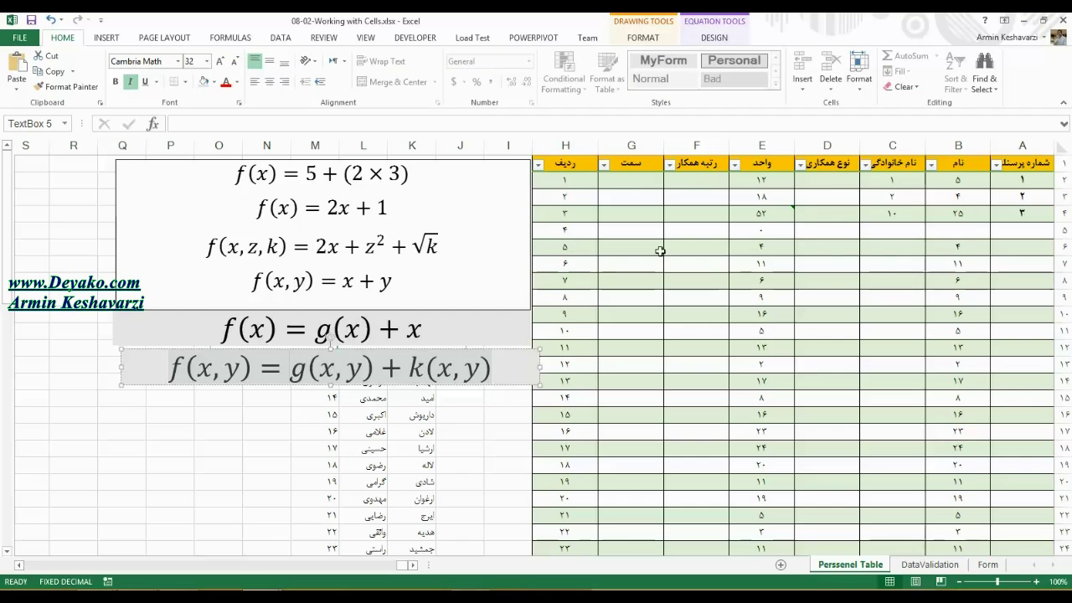
{"action": "left_click", "coordinate": [760, 211]}
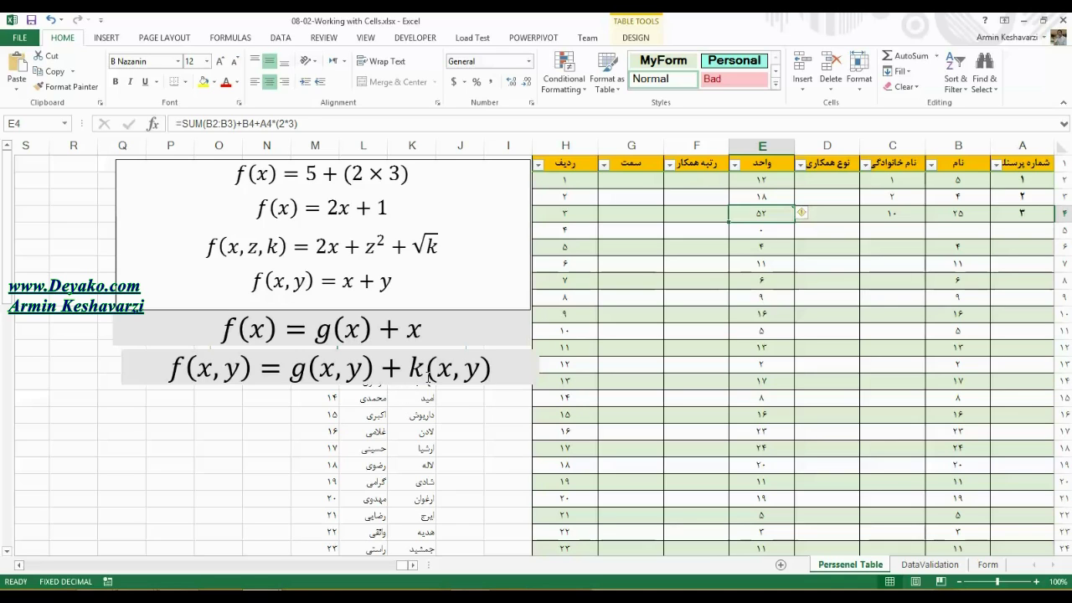
- Nudge the f(x,y) equation box left to line up with f(x)=g(x)+x above
{"action": "left_click", "coordinate": [427, 375]}
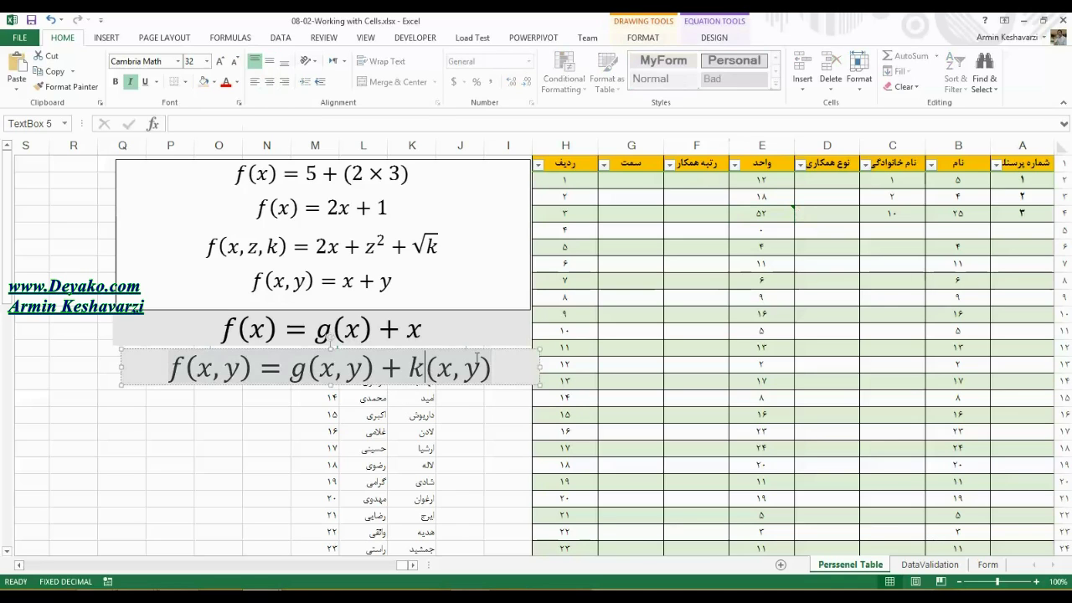
{"action": "left_click", "coordinate": [492, 350]}
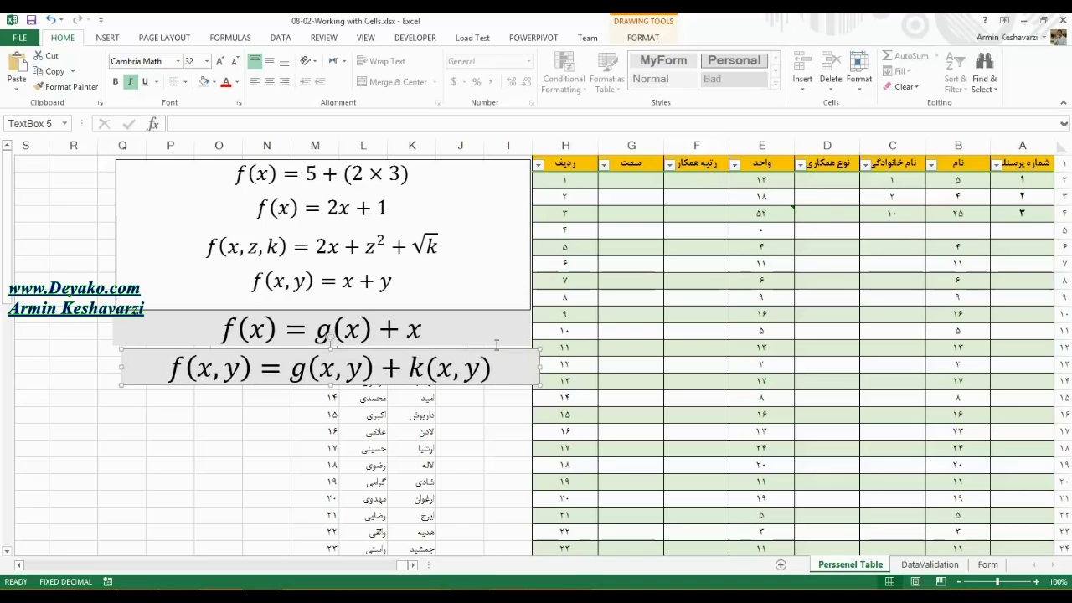
{"action": "left_click_drag", "start_coordinate": [529, 350], "coordinate": [519, 347]}
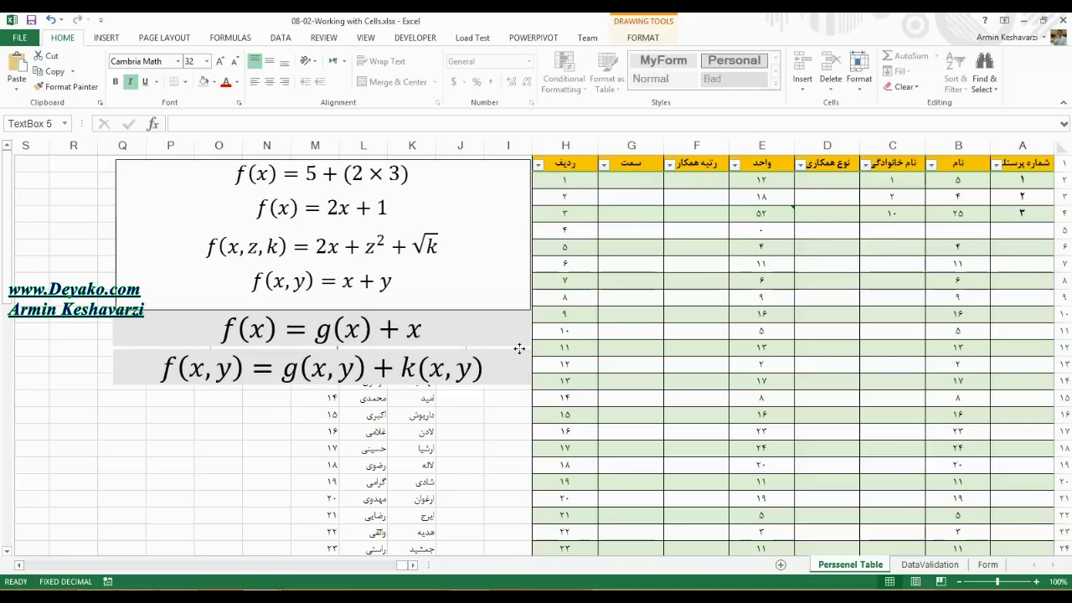
{"action": "left_click", "coordinate": [519, 347]}
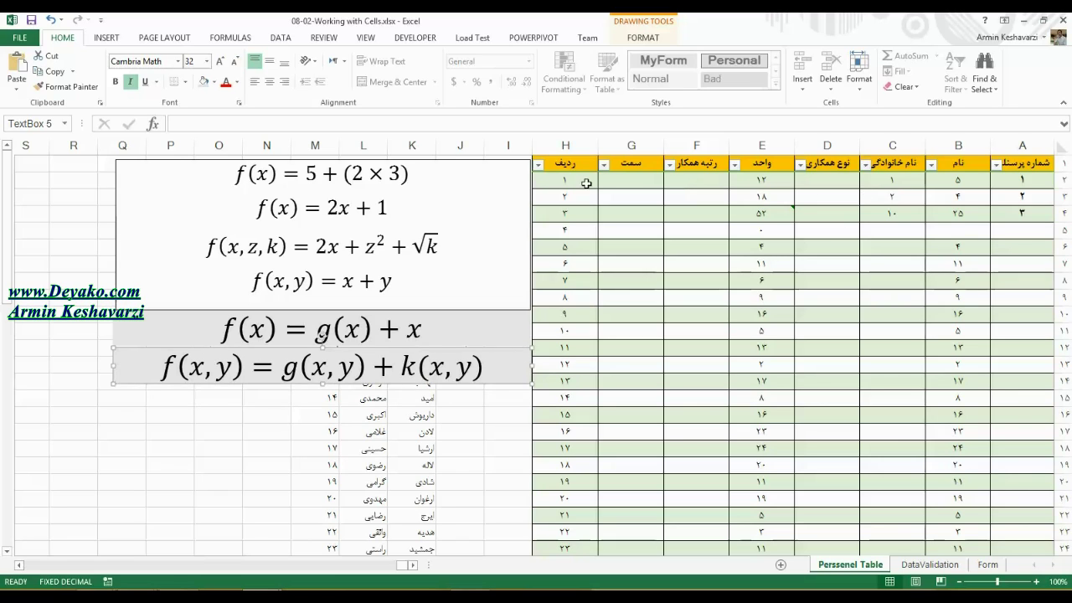
{"action": "left_click", "coordinate": [516, 169]}
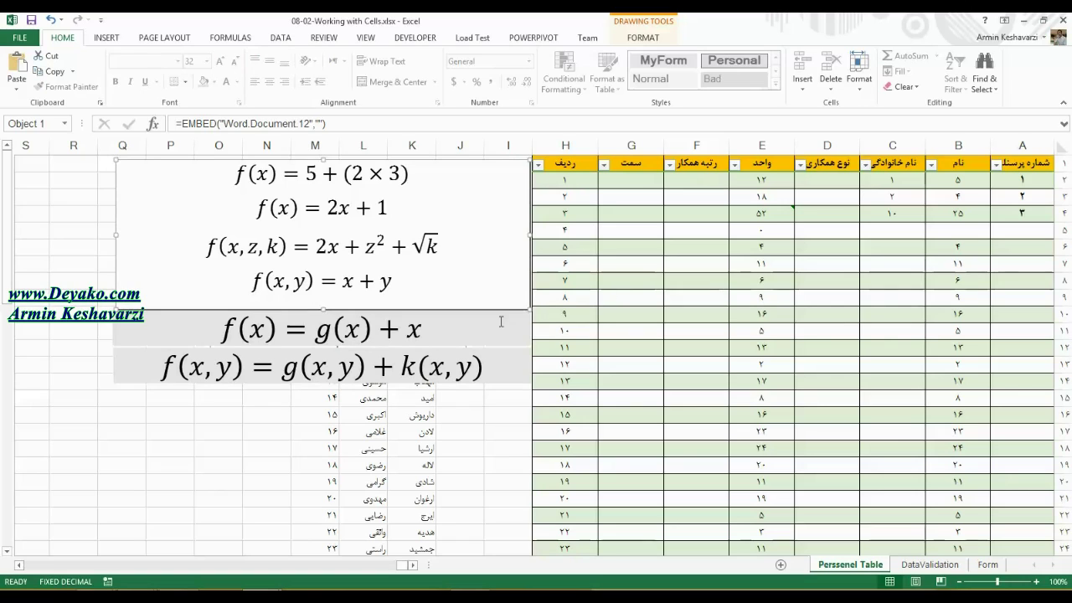
{"action": "key", "text": "Tab"}
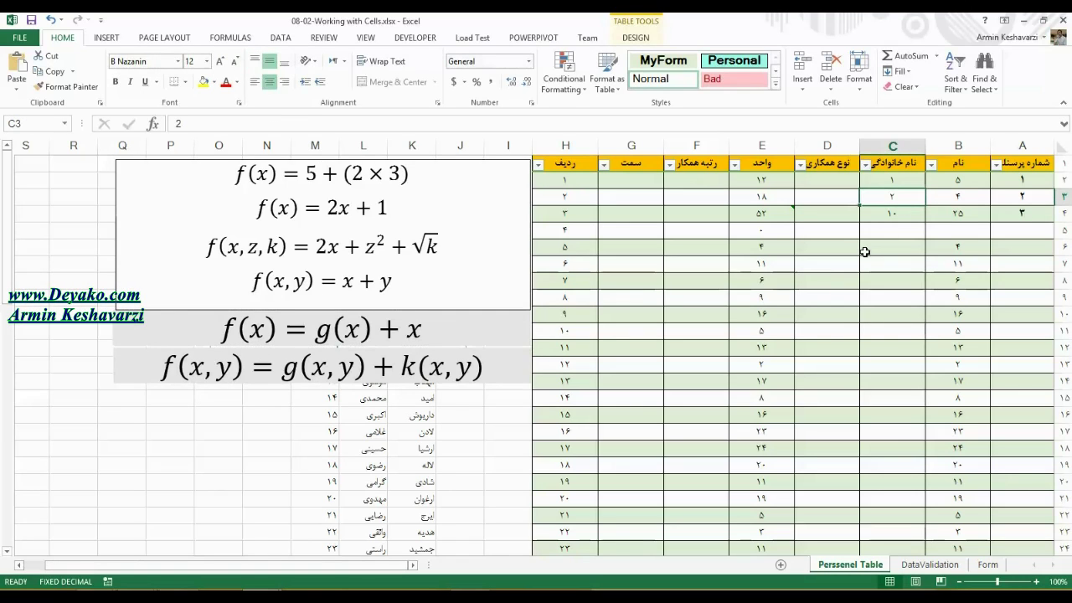
{"action": "left_click", "coordinate": [772, 217]}
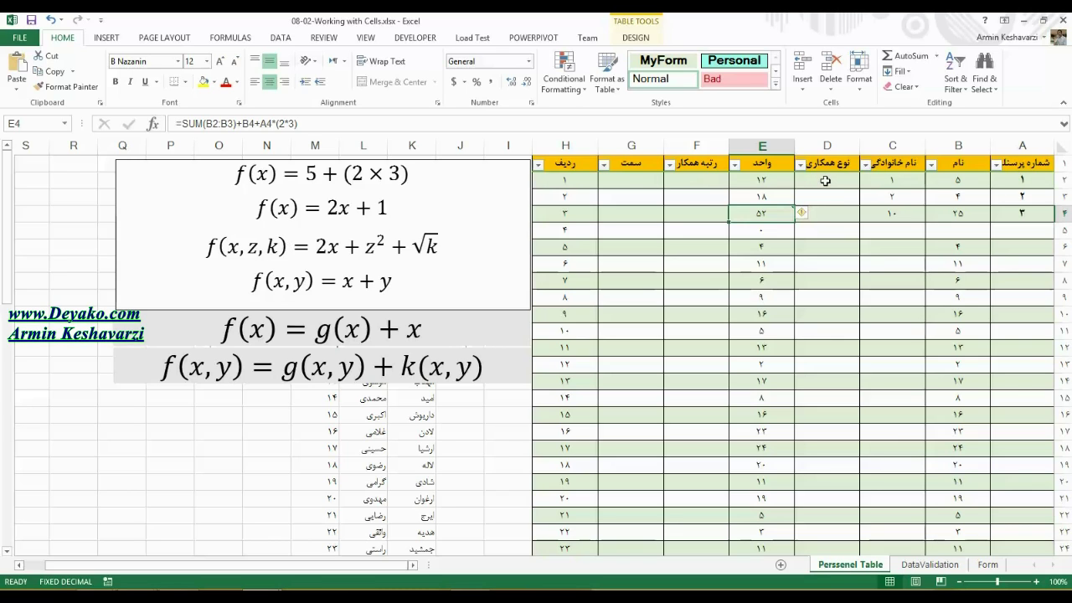
- Start E4's formula as =SUM( with references C2, C3 and C4 separated by commas
{"action": "key", "text": "F2"}
{"action": "type", "text": "="}
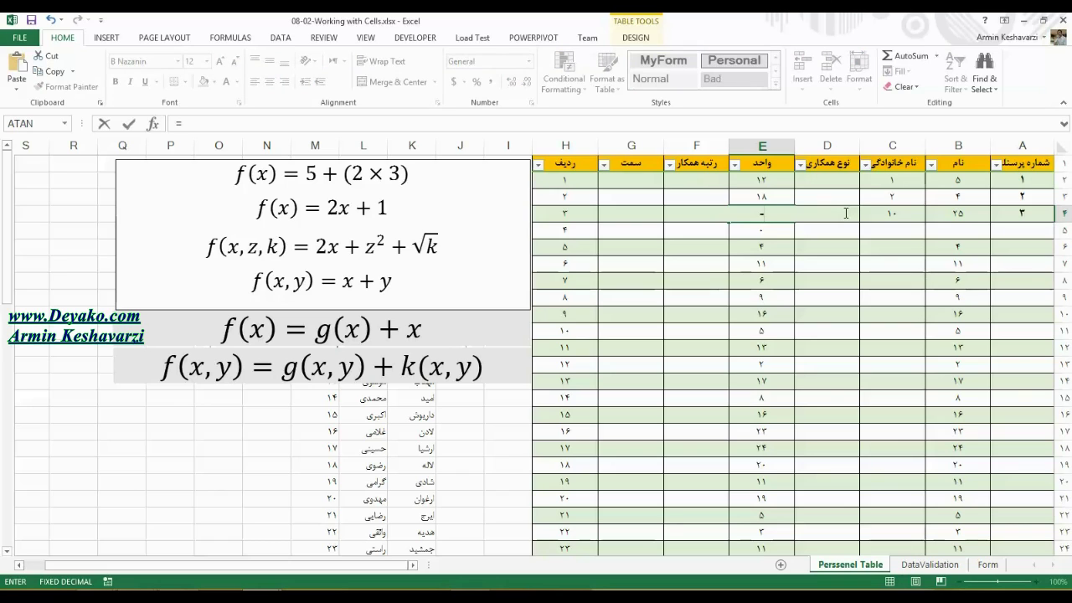
{"action": "type", "text": "sum"}
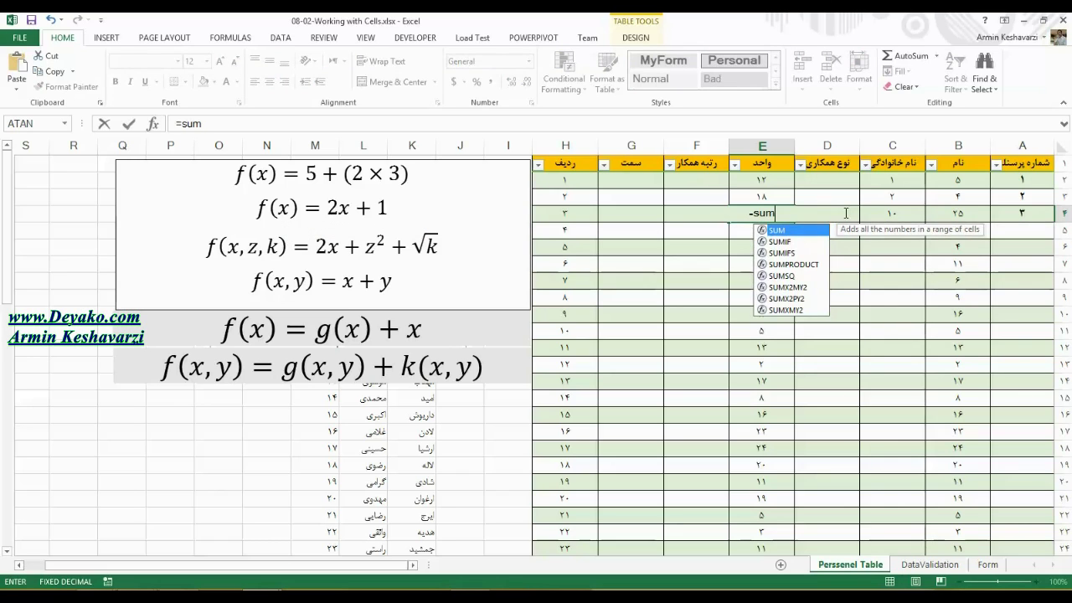
{"action": "type", "text": "("}
{"action": "left_click", "coordinate": [901, 173]}
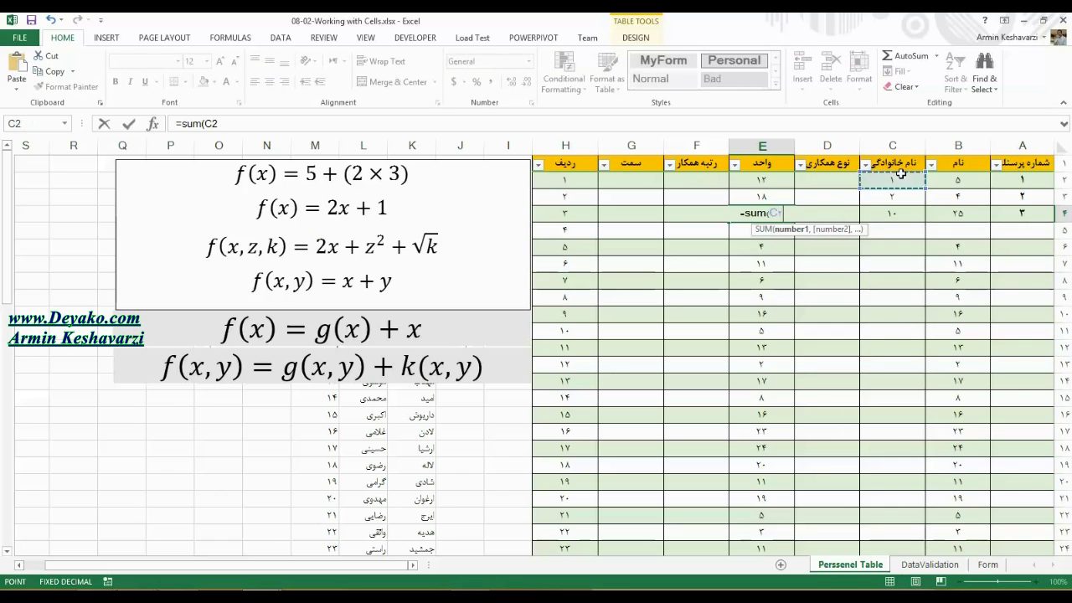
{"action": "type", "text": ","}
{"action": "left_click", "coordinate": [908, 198]}
{"action": "type", "text": ","}
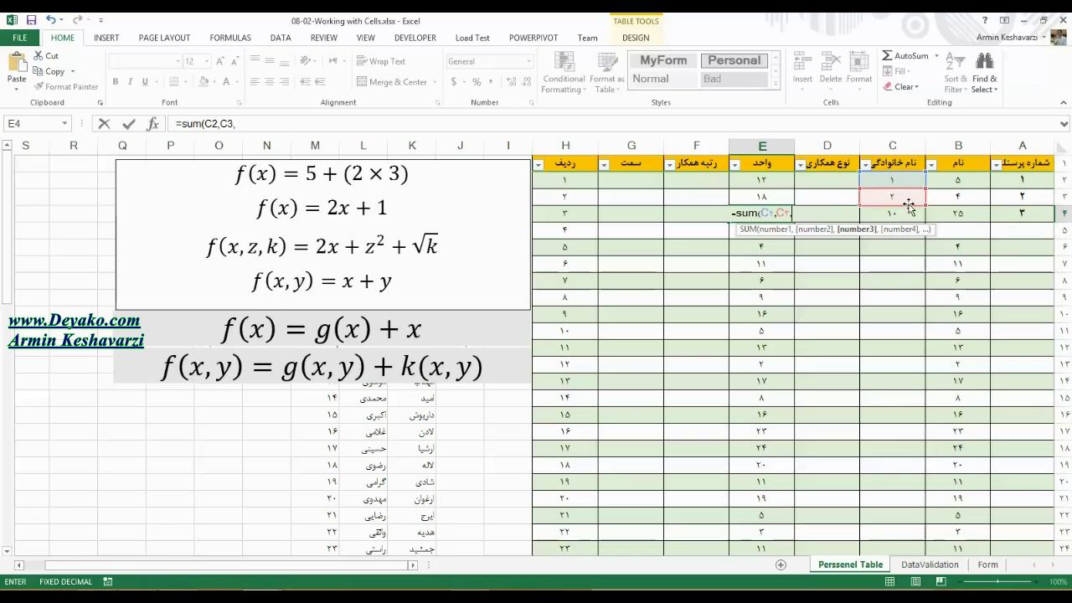
{"action": "left_click", "coordinate": [908, 215]}
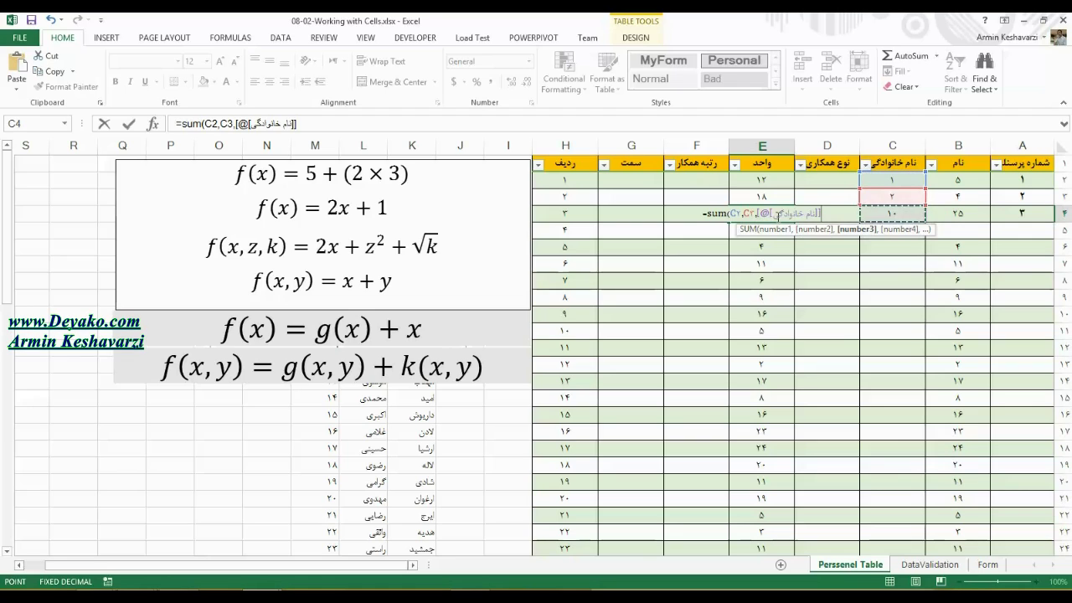
- Replace the table-style reference with C4) and commit =SUM(C2,C3,C4), showing 13
{"action": "left_click_drag", "start_coordinate": [823, 214], "coordinate": [759, 215]}
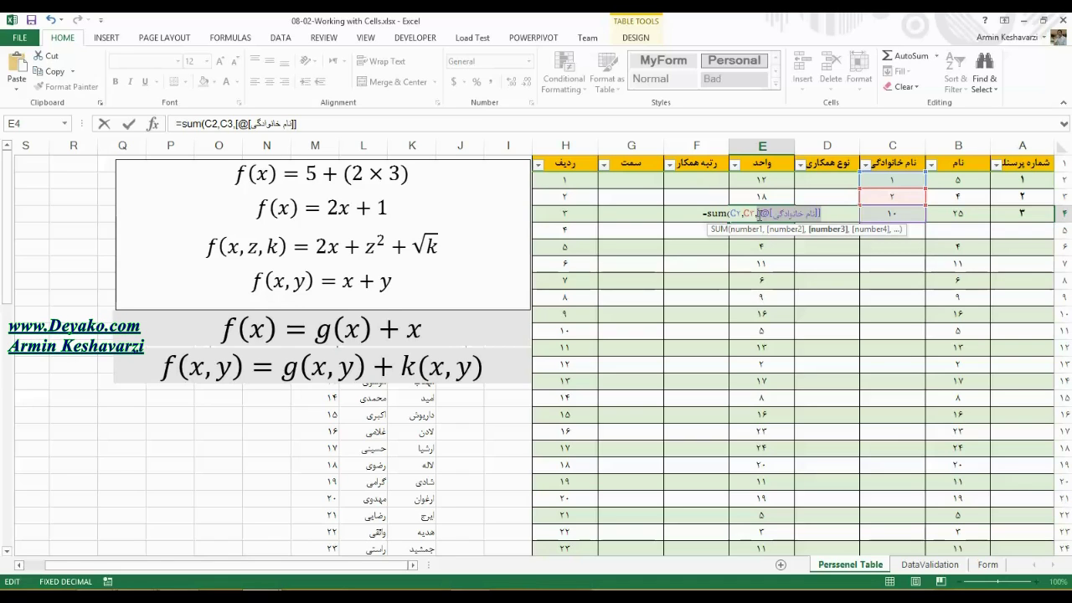
{"action": "type", "text": "C2,C3,C"}
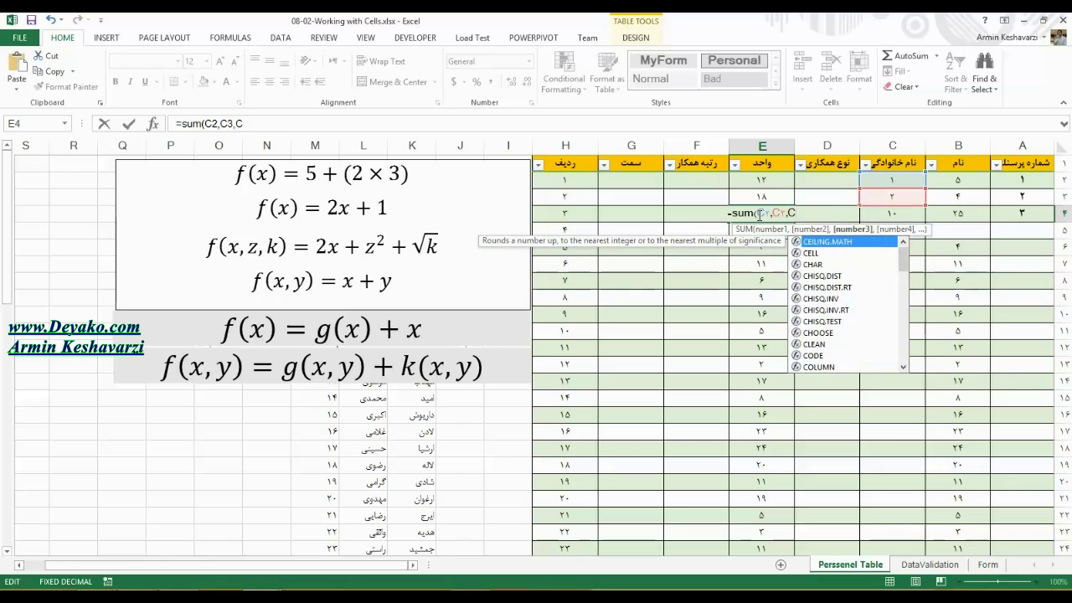
{"action": "type", "text": "4"}
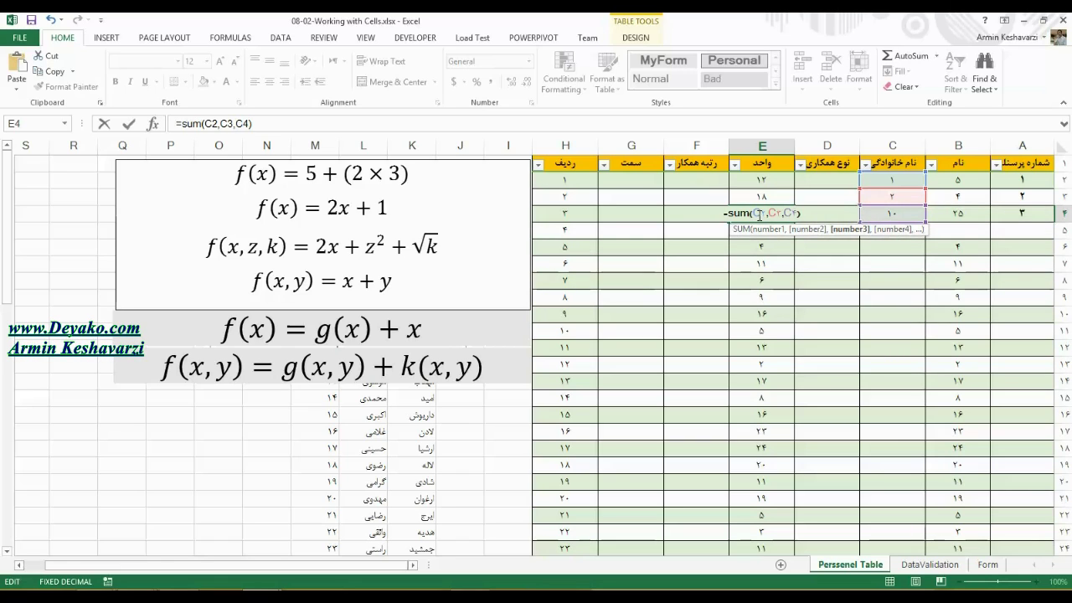
{"action": "type", "text": ")"}
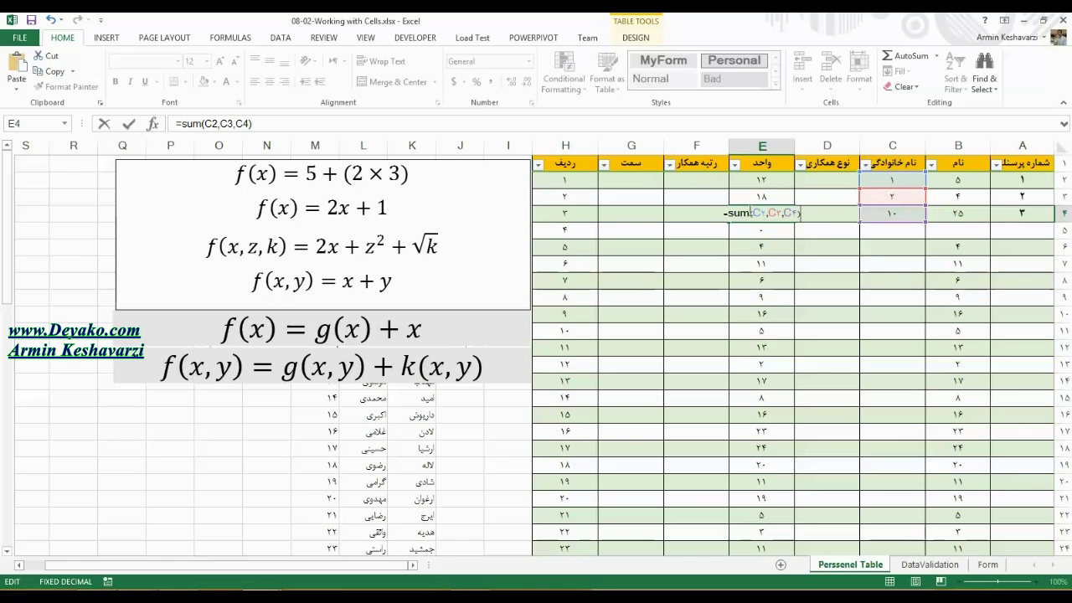
{"action": "double_click", "coordinate": [759, 213]}
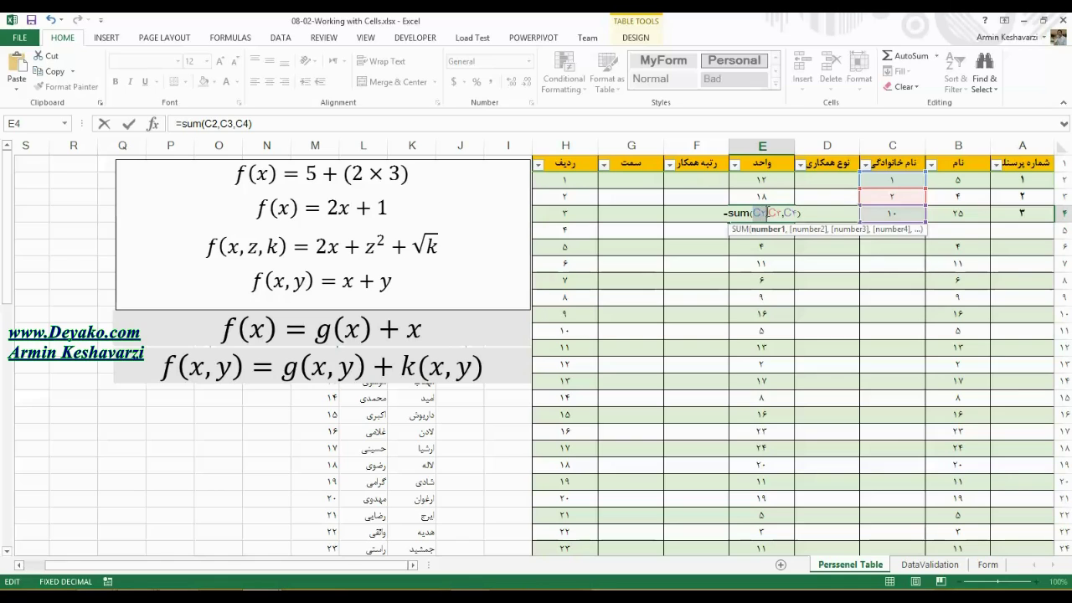
{"action": "double_click", "coordinate": [773, 213]}
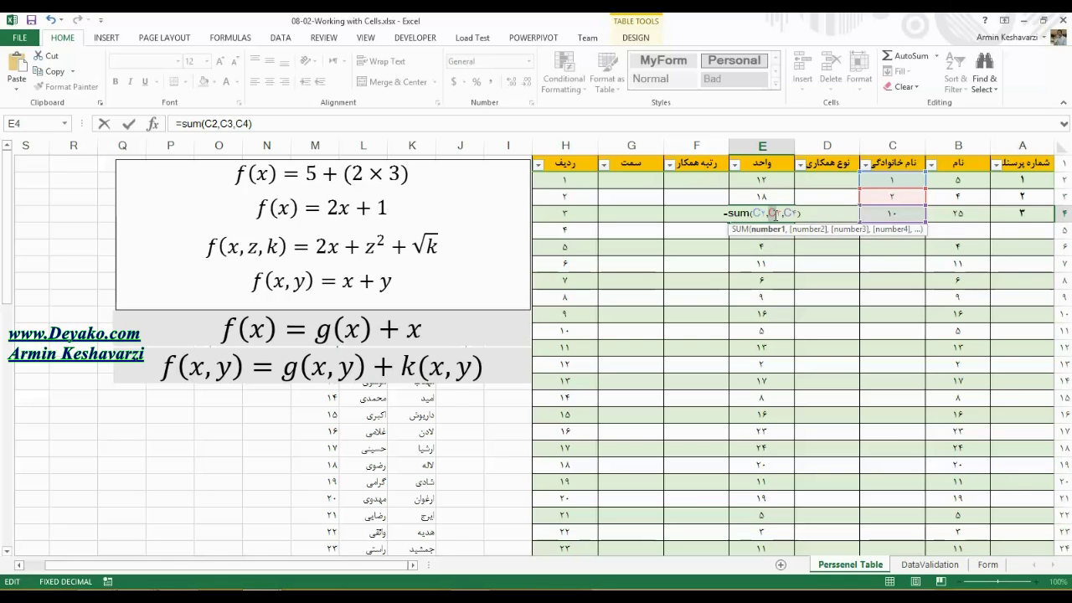
{"action": "double_click", "coordinate": [790, 212]}
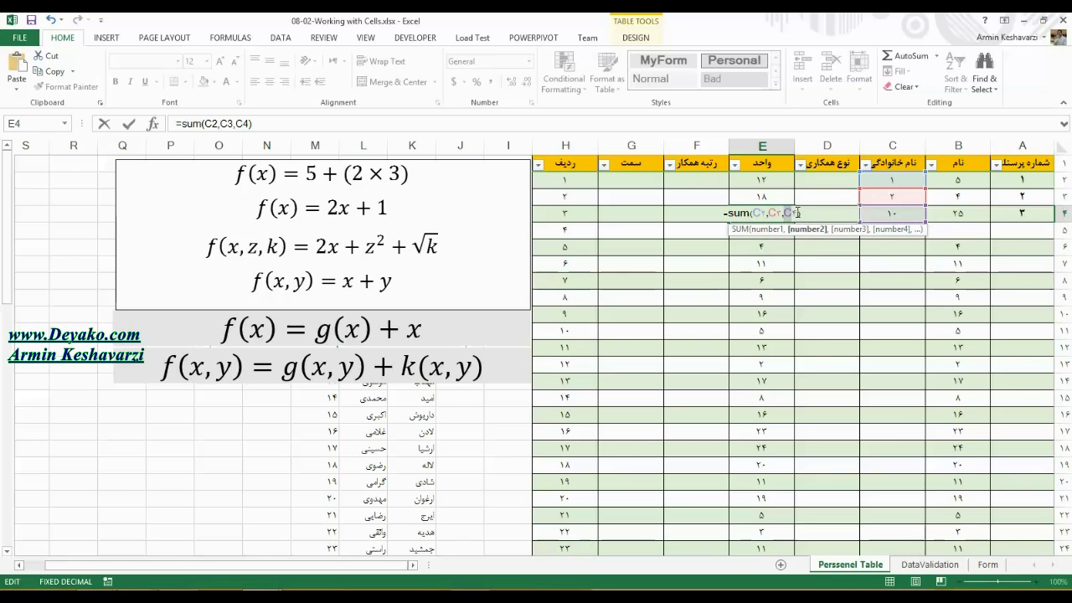
{"action": "key", "text": "Return"}
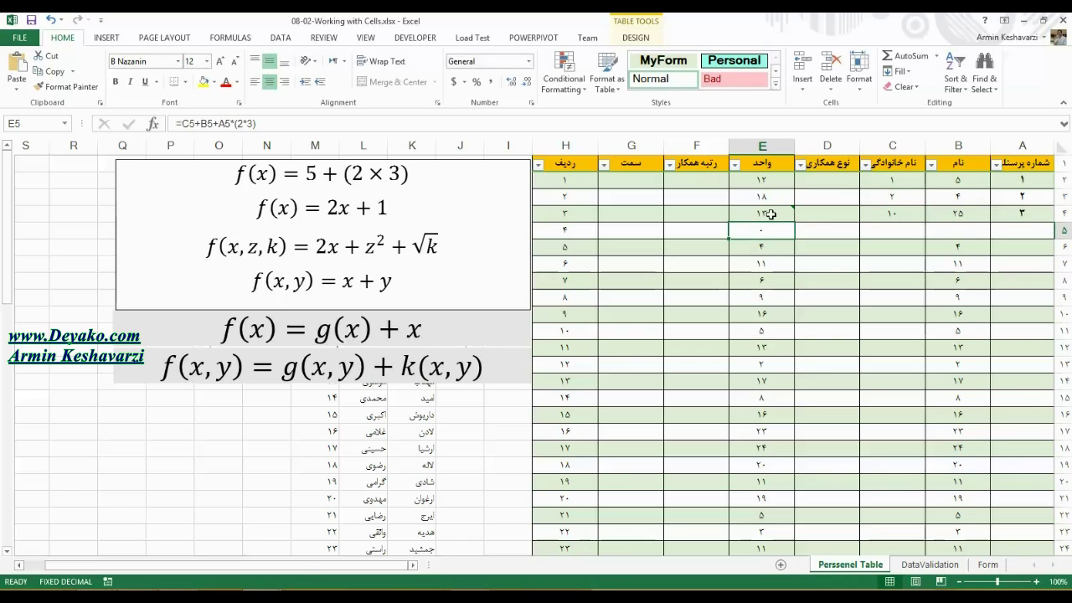
{"action": "left_click", "coordinate": [902, 181]}
- Enter 2 in C2 and clear the values in E5 through E15
{"action": "type", "text": "2"}
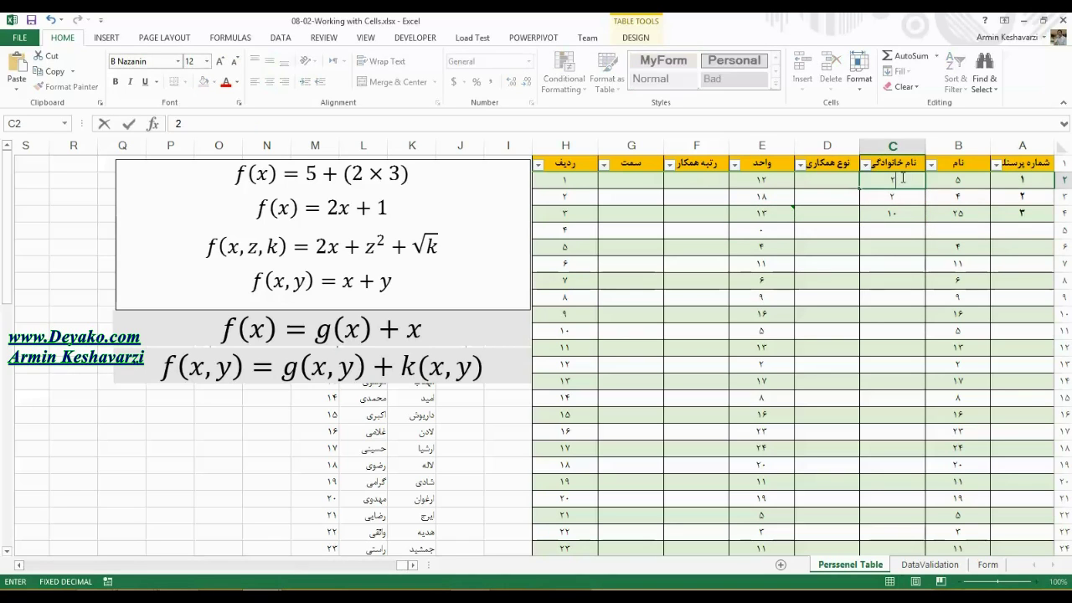
{"action": "key", "text": "Return"}
{"action": "left_click", "coordinate": [761, 213]}
{"action": "left_click_drag", "start_coordinate": [762, 229], "coordinate": [762, 397]}
{"action": "key", "text": "Delete"}
{"action": "left_click", "coordinate": [757, 214]}
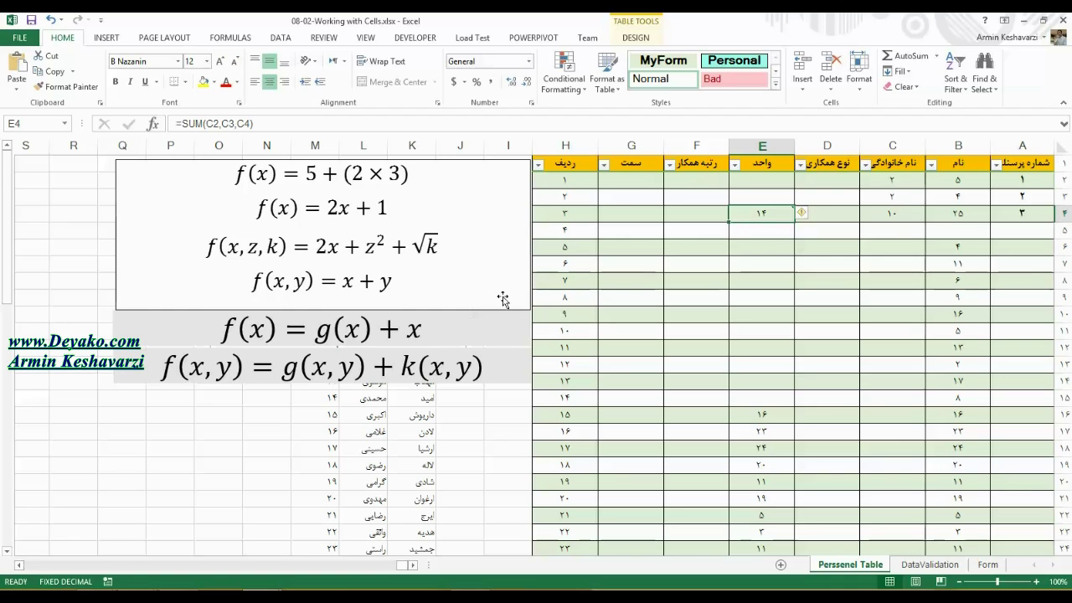
- Delete C3 and C4 from E4's formula, leaving =SUM(C2)
{"action": "left_click", "coordinate": [221, 124]}
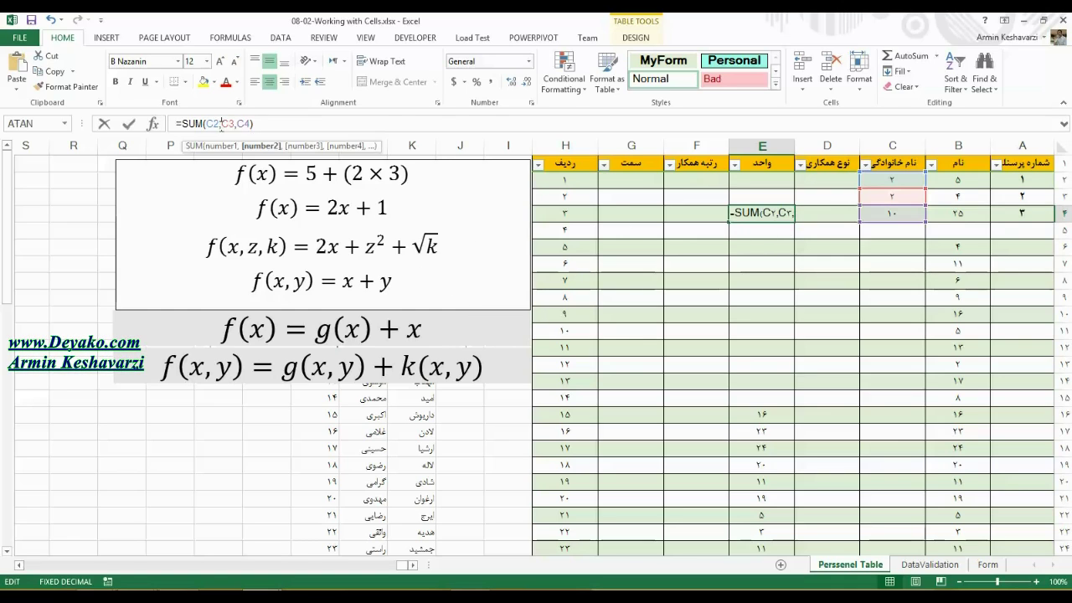
{"action": "key", "text": "Right"}
{"action": "key", "text": "Right"}
{"action": "key", "text": "Right"}
{"action": "key", "text": "Right"}
{"action": "key", "text": "Right"}
{"action": "key", "text": "Right"}
{"action": "left_click_drag", "start_coordinate": [207, 123], "coordinate": [251, 124]}
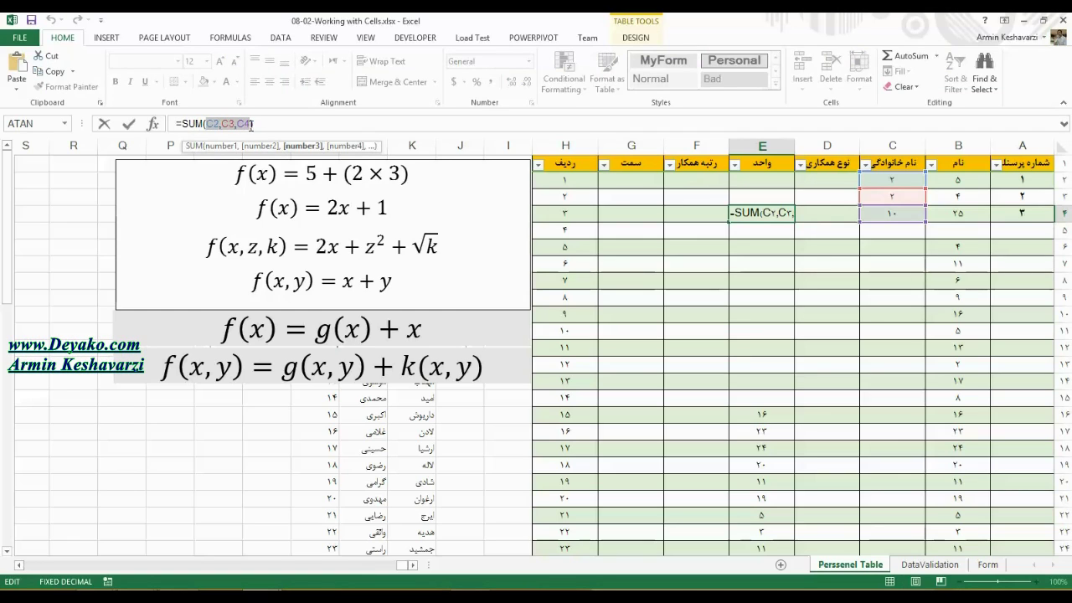
{"action": "left_click_drag", "start_coordinate": [219, 124], "coordinate": [250, 125]}
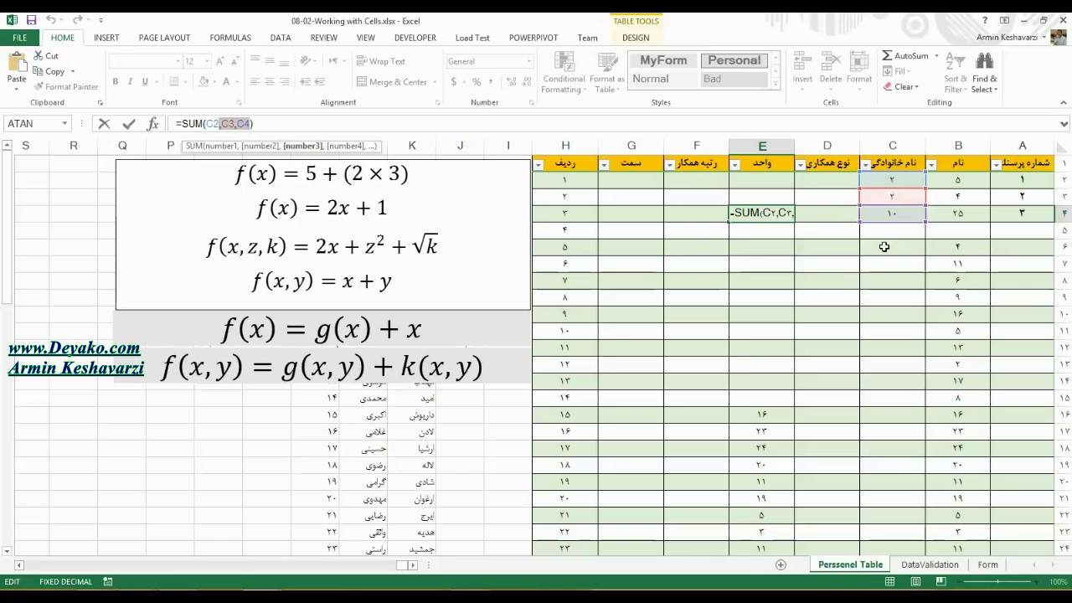
{"action": "key", "text": "Delete"}
{"action": "key", "text": "ctrl+Return"}
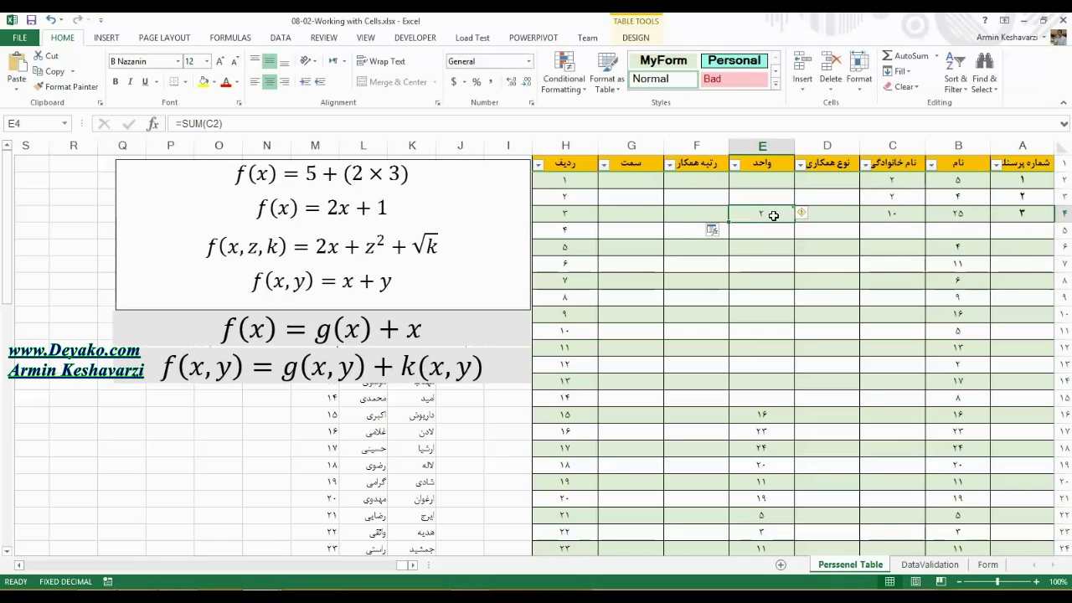
- Set C2 to 5 and extend E4's formula to =SUM(C2:C4), showing 17
{"action": "left_click", "coordinate": [897, 177]}
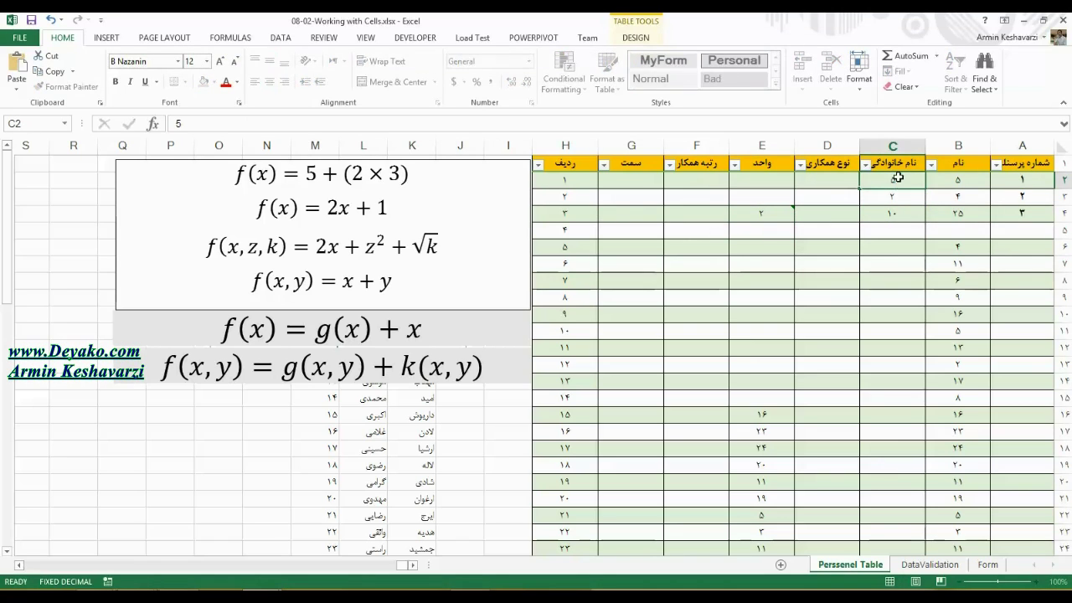
{"action": "left_click", "coordinate": [756, 213]}
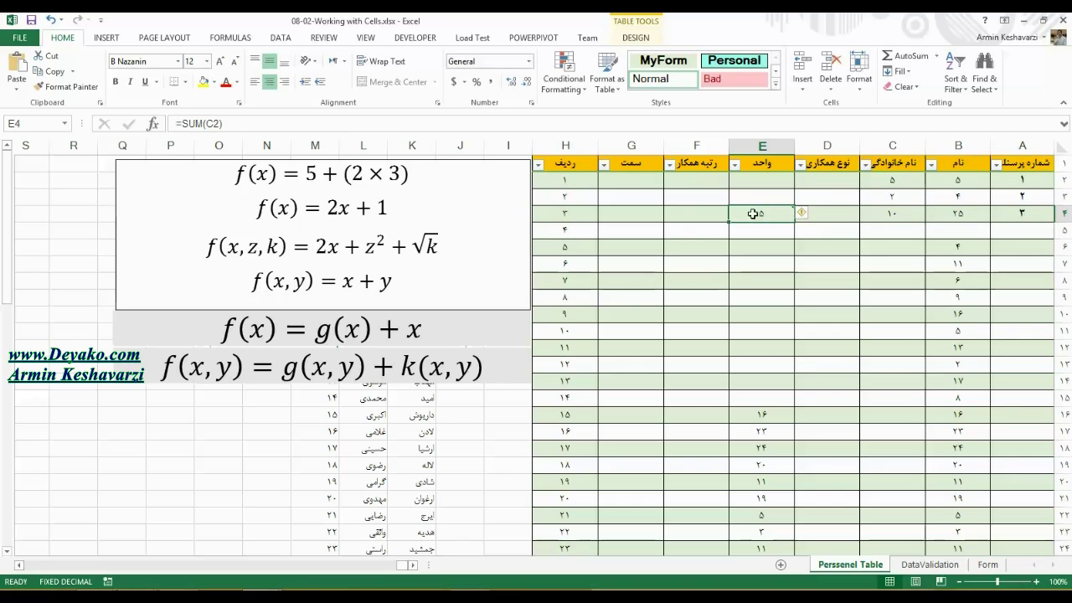
{"action": "left_click", "coordinate": [910, 183]}
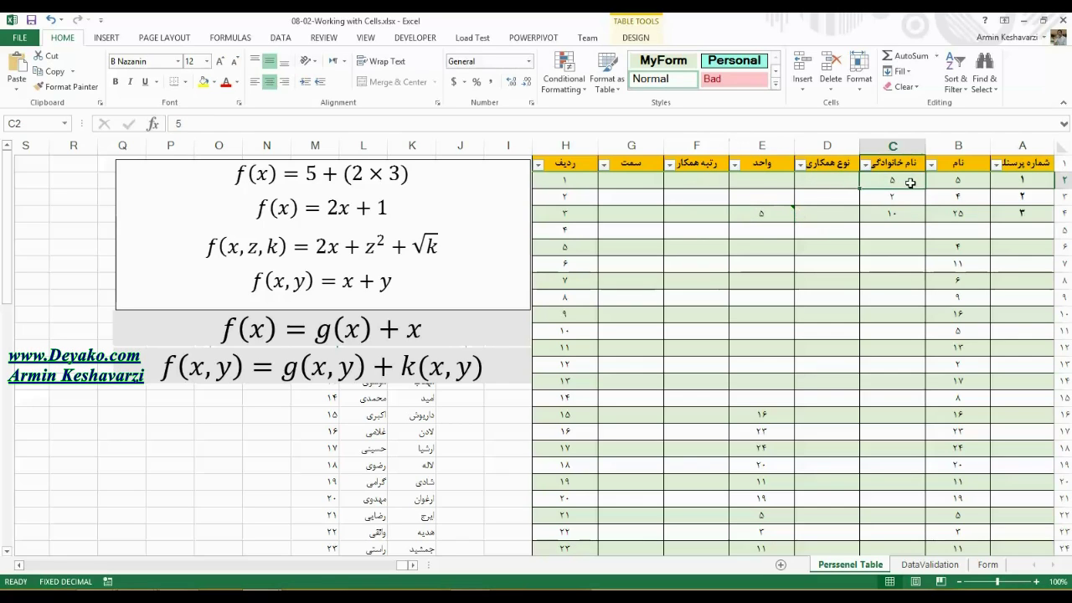
{"action": "left_click", "coordinate": [772, 211]}
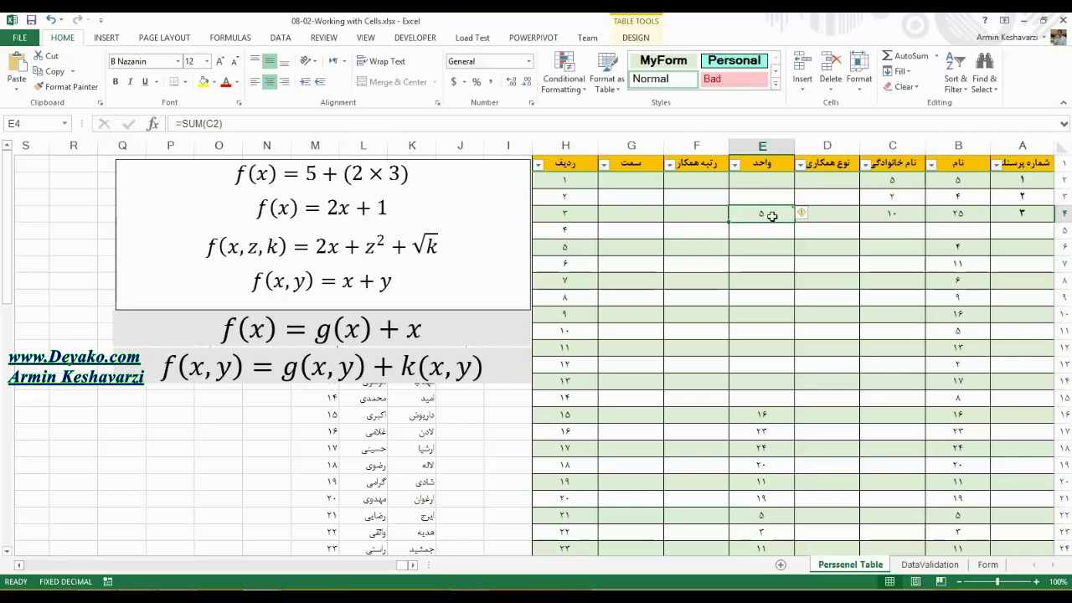
{"action": "left_click", "coordinate": [221, 123]}
{"action": "type", "text": ":C4"}
{"action": "key", "text": "Return"}
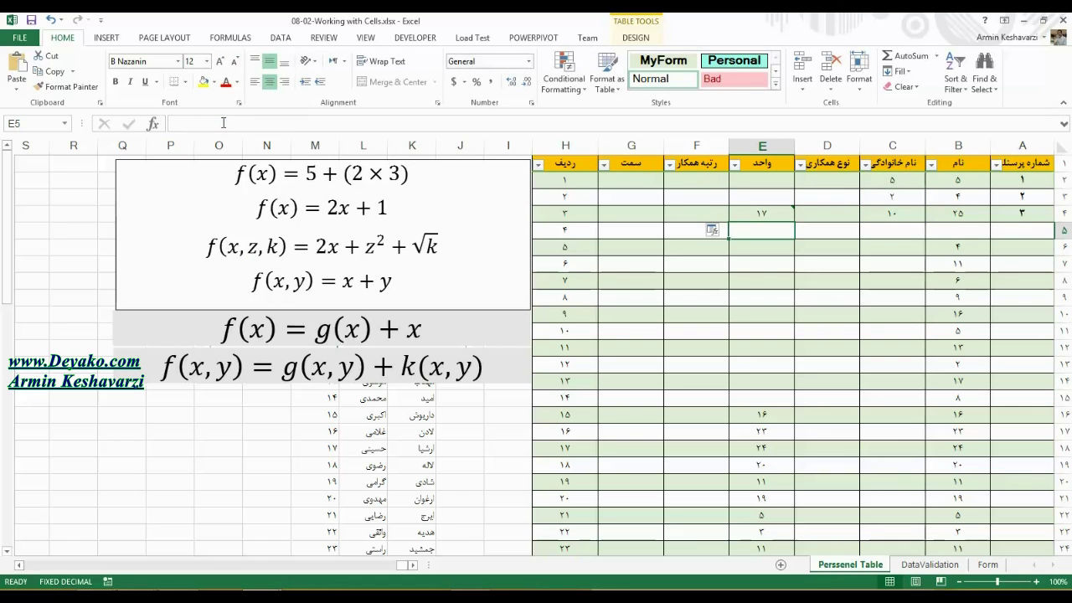
- Re-inspect the C2:C4 reference in E4's formula, leaving it unchanged
{"action": "left_click", "coordinate": [781, 219]}
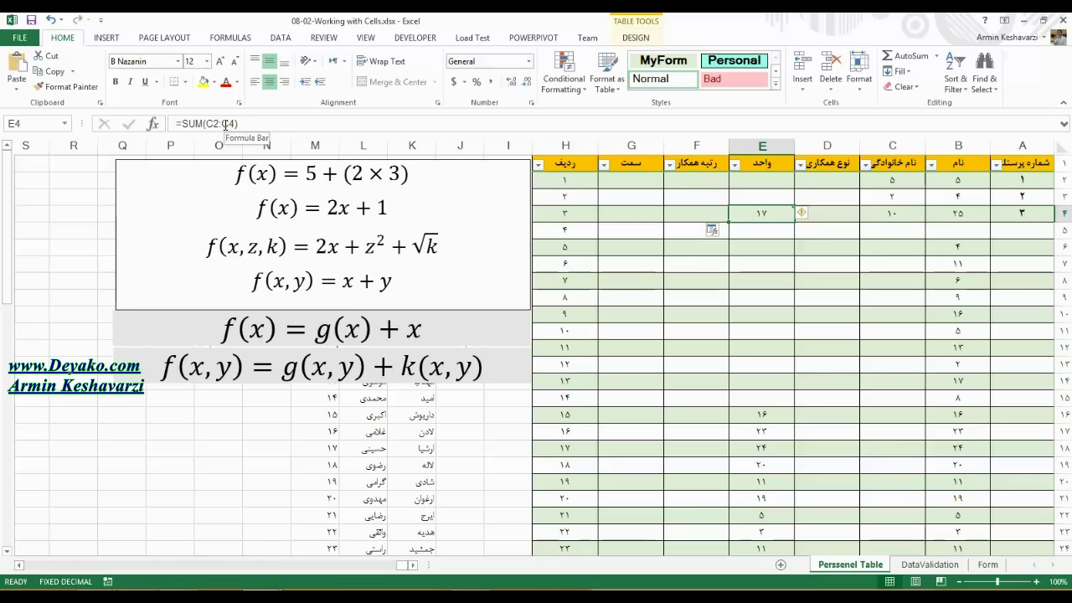
{"action": "left_click_drag", "start_coordinate": [206, 123], "coordinate": [234, 123]}
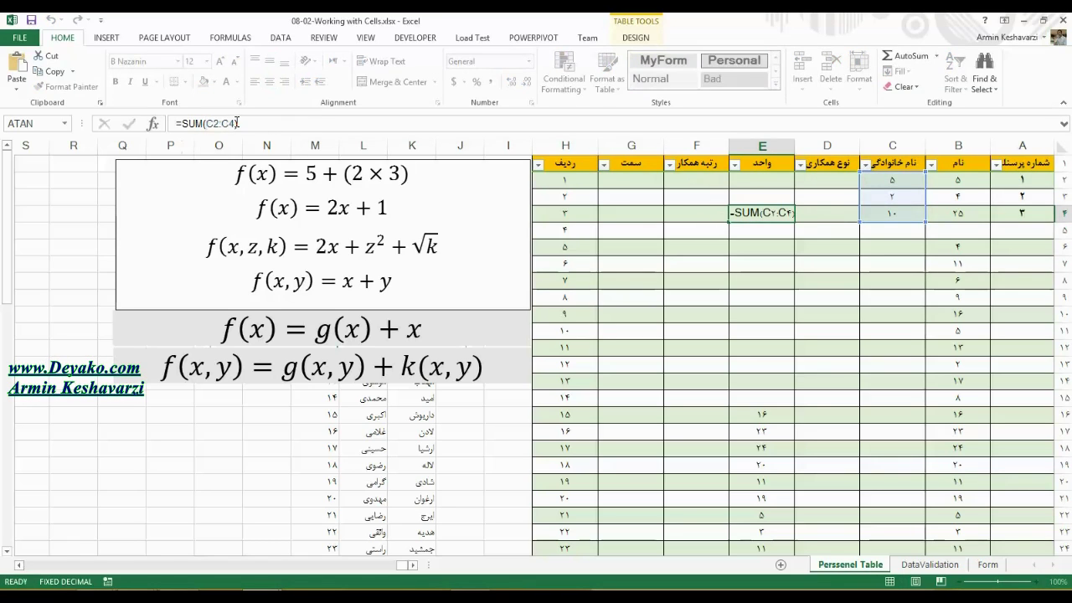
{"action": "key", "text": "Return"}
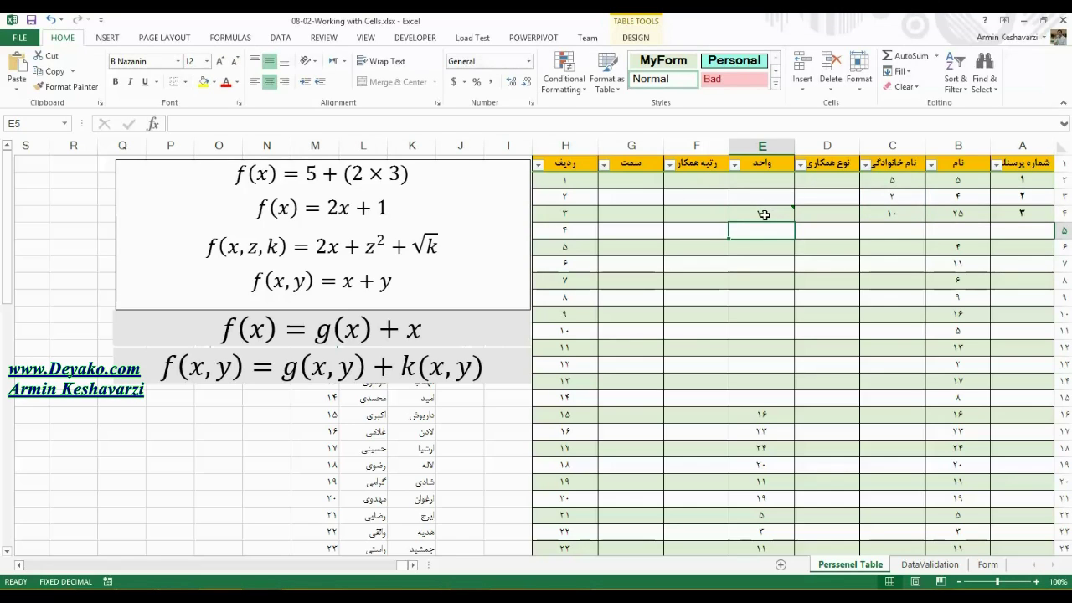
{"action": "left_click", "coordinate": [763, 216]}
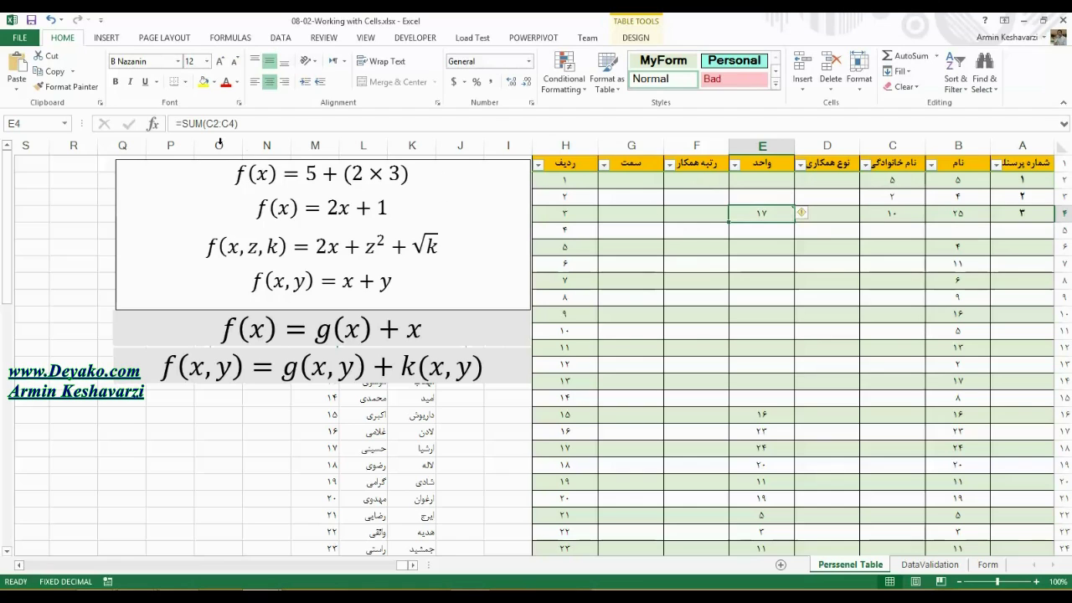
{"action": "left_click_drag", "start_coordinate": [235, 124], "coordinate": [208, 124]}
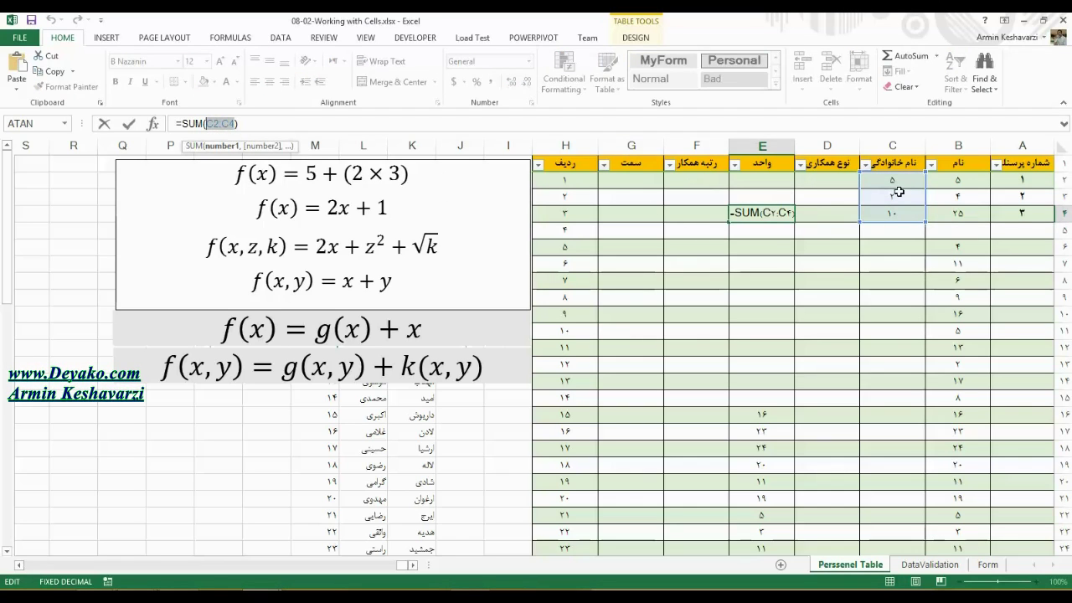
{"action": "key", "text": "Return"}
{"action": "left_click", "coordinate": [761, 213]}
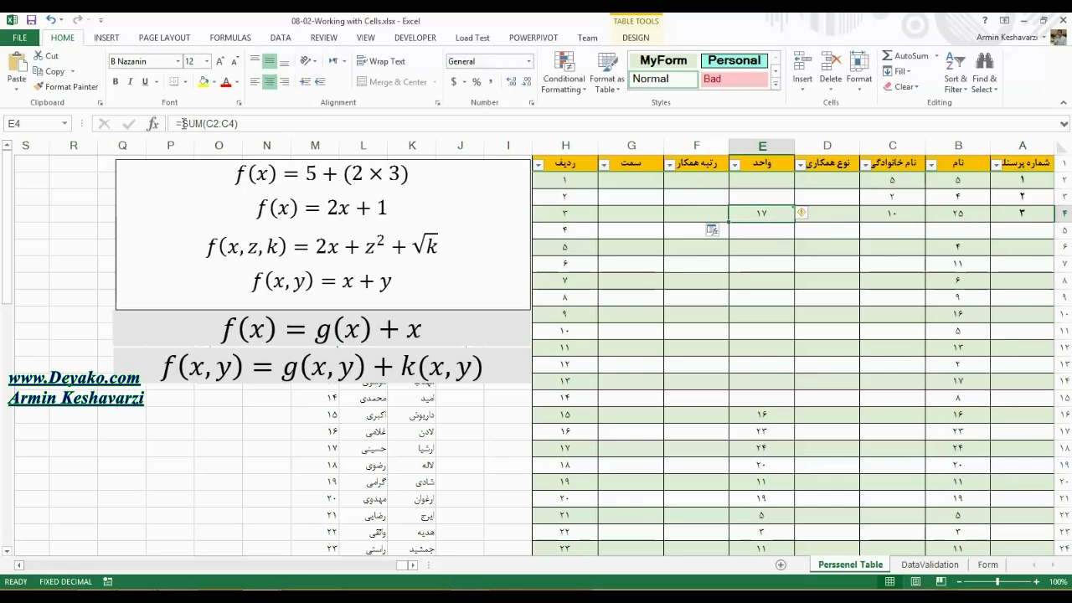
{"action": "left_click", "coordinate": [194, 125]}
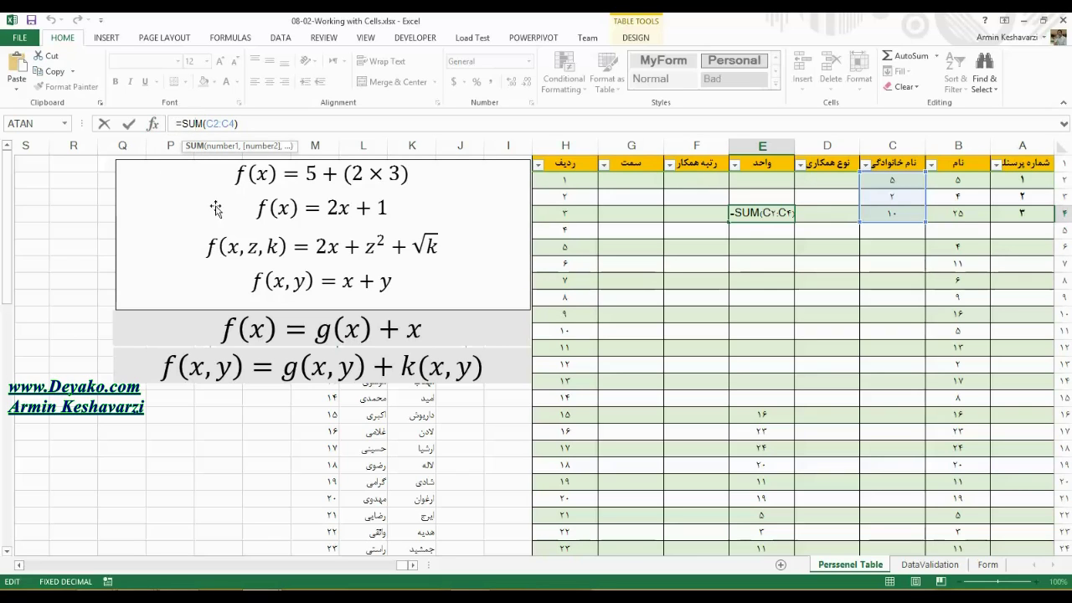
- Open Function Arguments for E4's SUM and delete C2:C4 from Number1, leaving =SUM()
{"action": "left_click", "coordinate": [153, 124]}
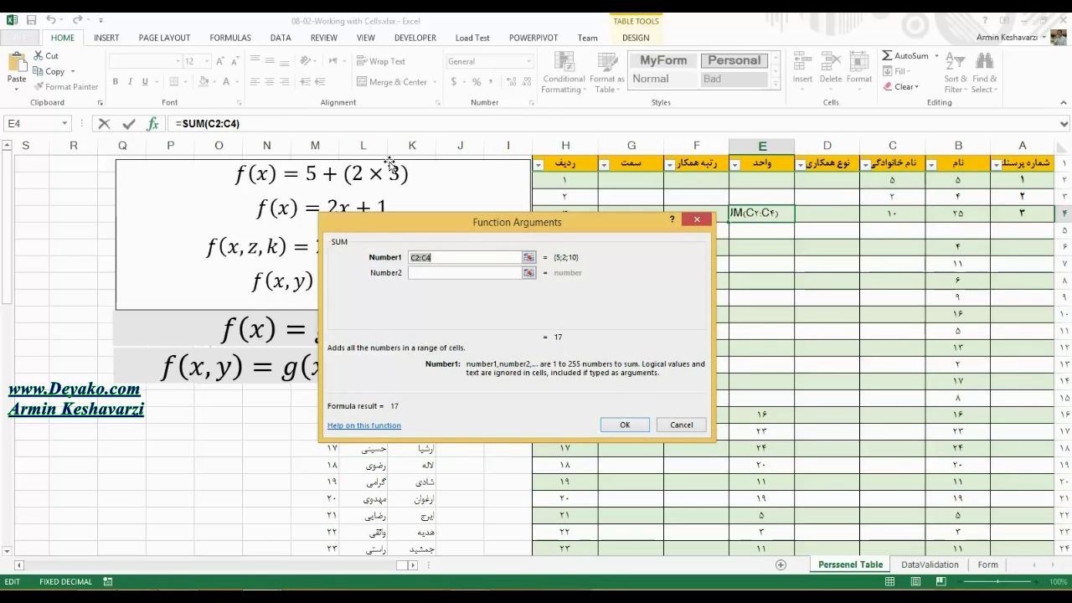
{"action": "mouse_move", "coordinate": [522, 219]}
{"action": "left_mouse_down"}
{"action": "mouse_move", "coordinate": [618, 171]}
{"action": "mouse_move", "coordinate": [603, 139]}
{"action": "left_mouse_up"}
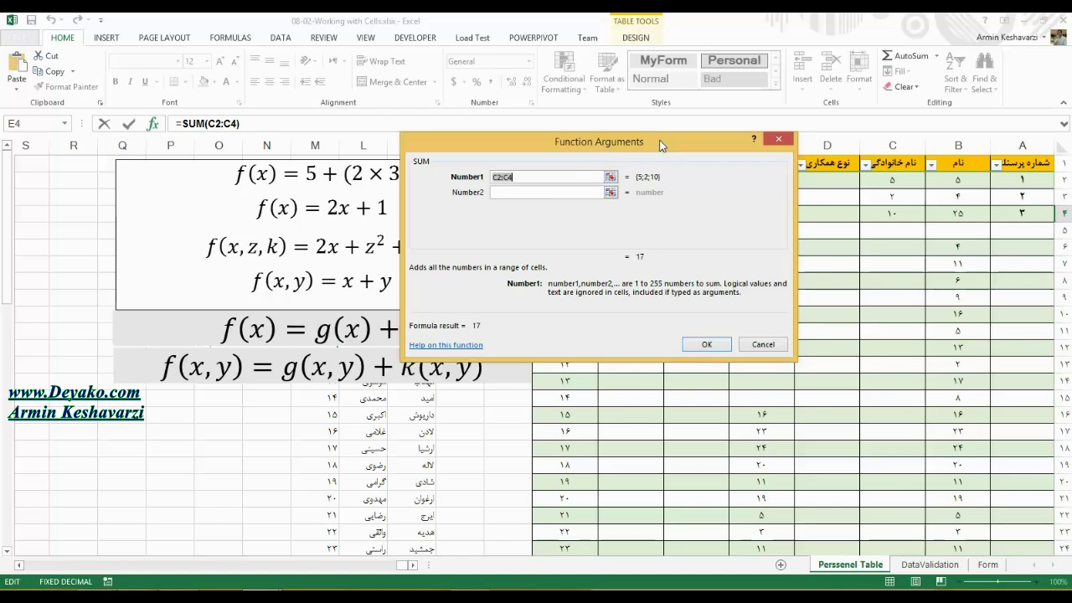
{"action": "left_click", "coordinate": [542, 179]}
{"action": "key", "text": "BackSpace"}
{"action": "key", "text": "BackSpace"}
{"action": "key", "text": "BackSpace"}
{"action": "key", "text": "BackSpace"}
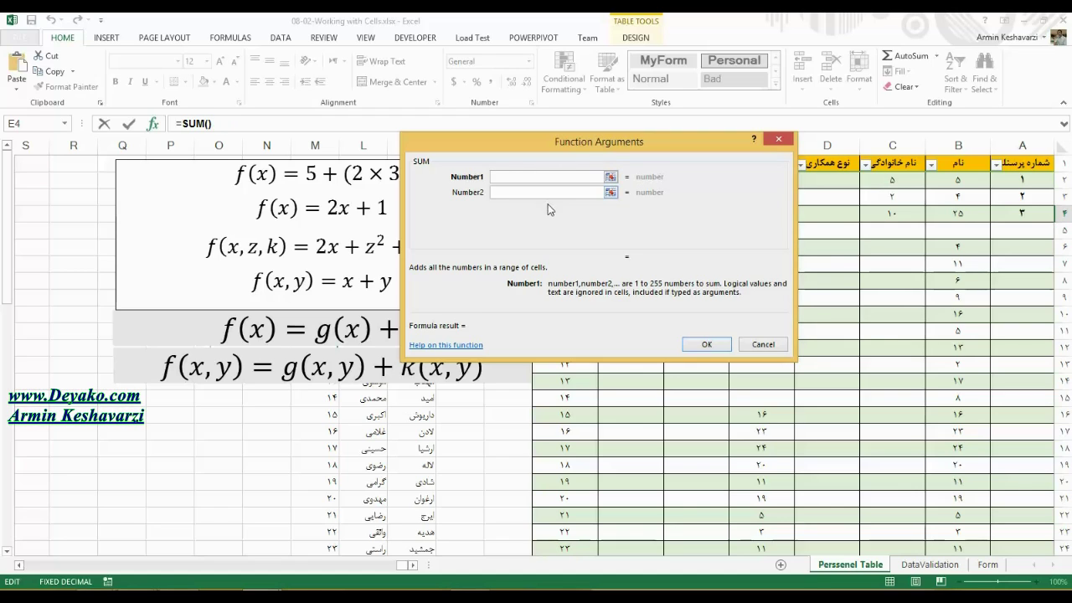
- Step through the Number1 to Number4 boxes so empty argument slots appear up to Number5
{"action": "key", "text": "Tab"}
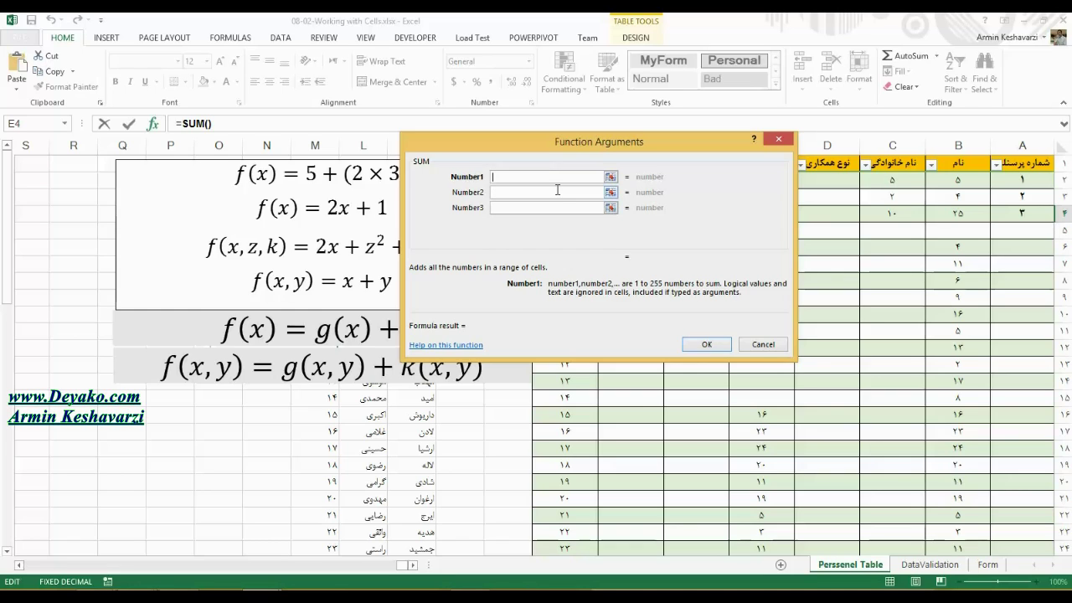
{"action": "left_click", "coordinate": [556, 176]}
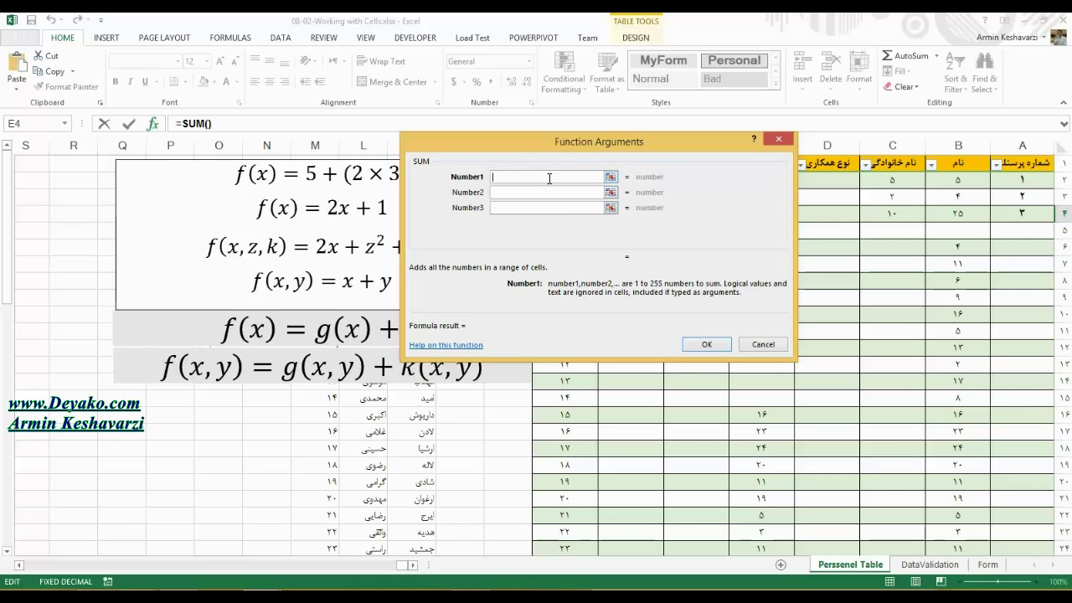
{"action": "left_click", "coordinate": [554, 207]}
{"action": "left_click", "coordinate": [556, 176]}
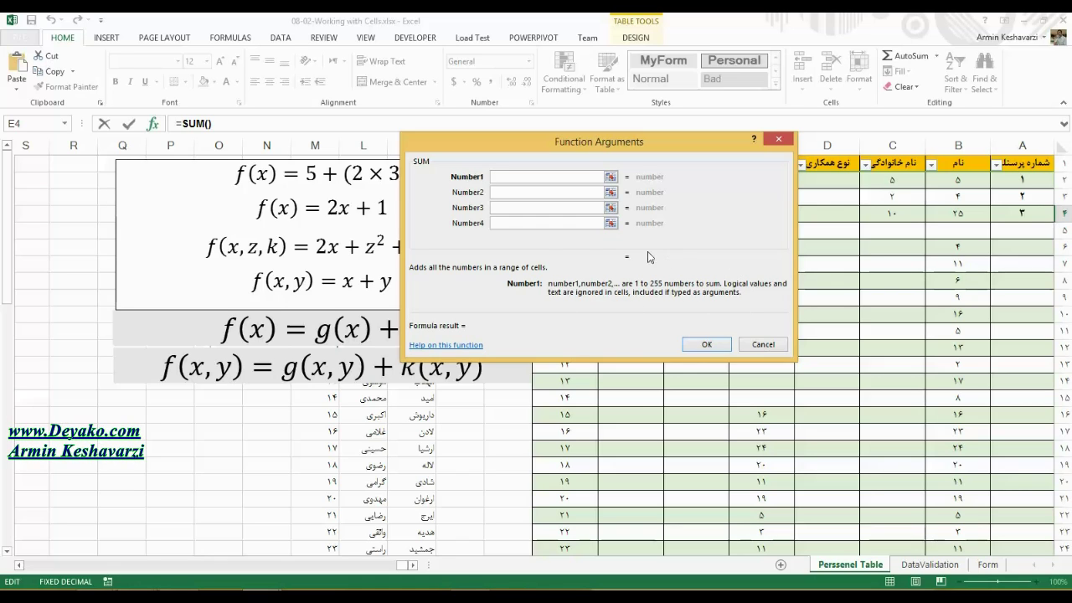
{"action": "left_click", "coordinate": [513, 193]}
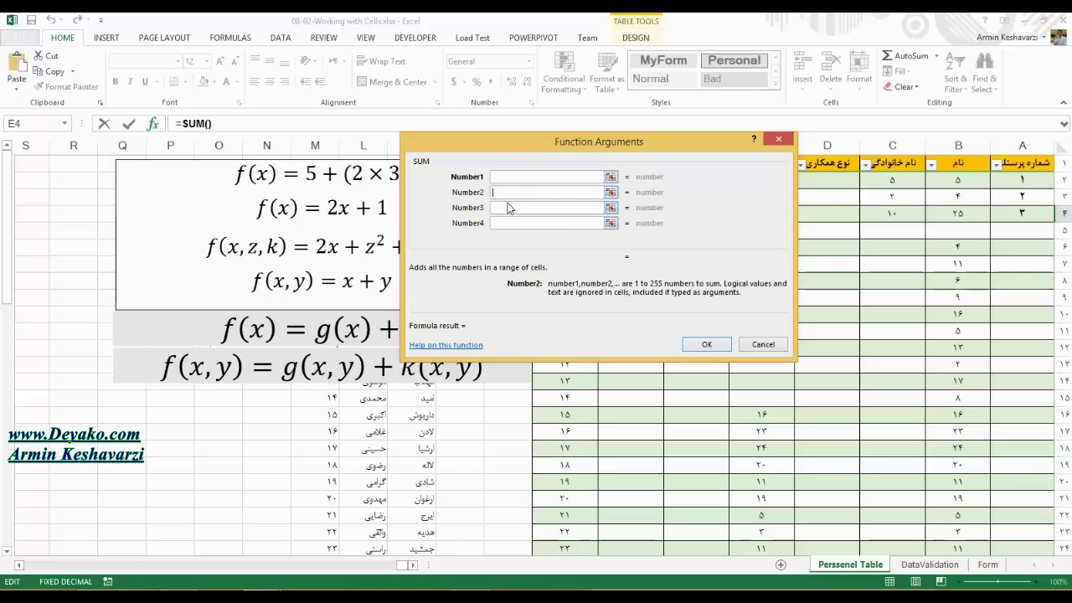
{"action": "left_click", "coordinate": [514, 178]}
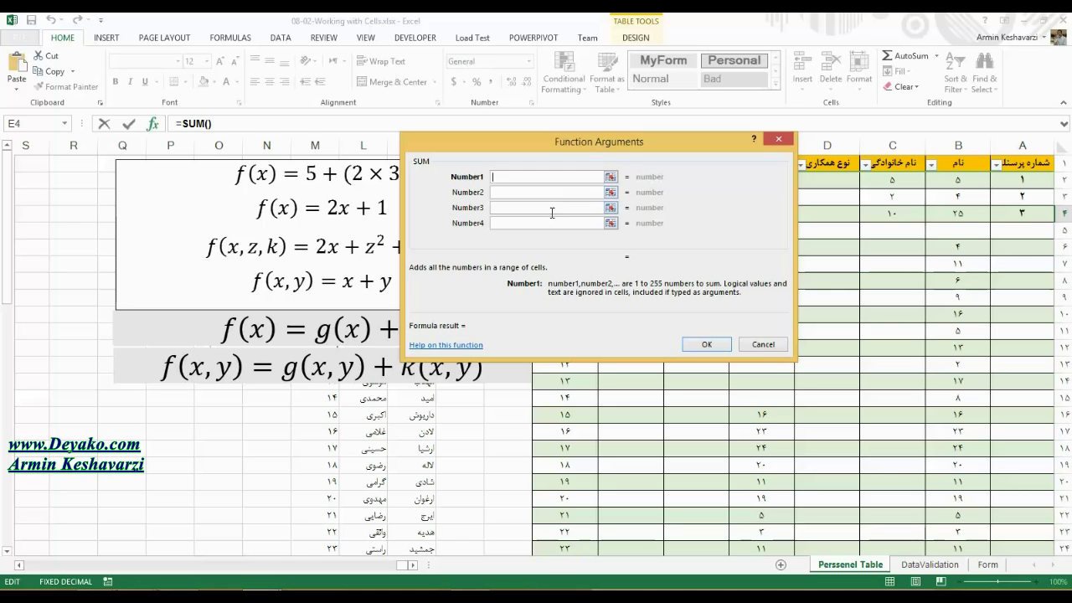
{"action": "left_click", "coordinate": [569, 192]}
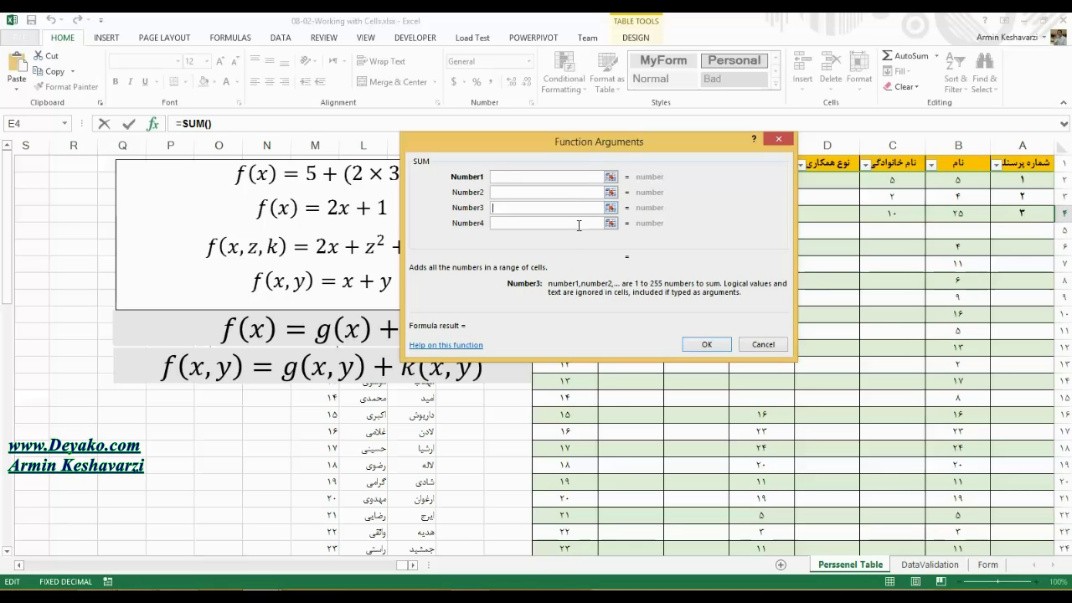
{"action": "left_click", "coordinate": [575, 224]}
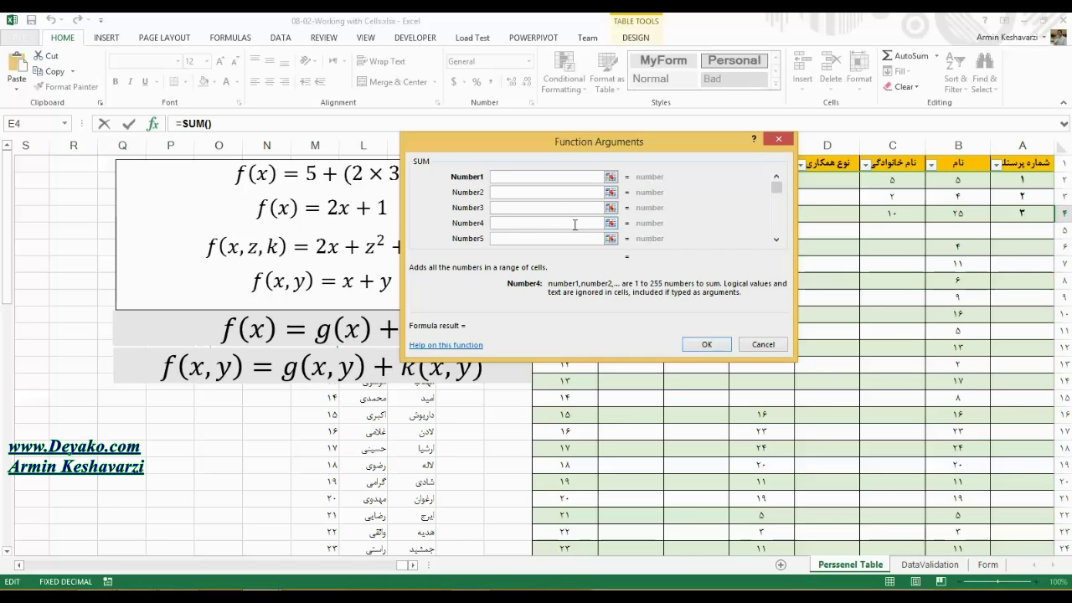
{"action": "left_click", "coordinate": [578, 178]}
- Enter 1, 2, 3 in Number1–Number3, then delete the 3 and 2, leaving =SUM(1)
{"action": "type", "text": "1"}
{"action": "left_click", "coordinate": [549, 191]}
{"action": "type", "text": "2"}
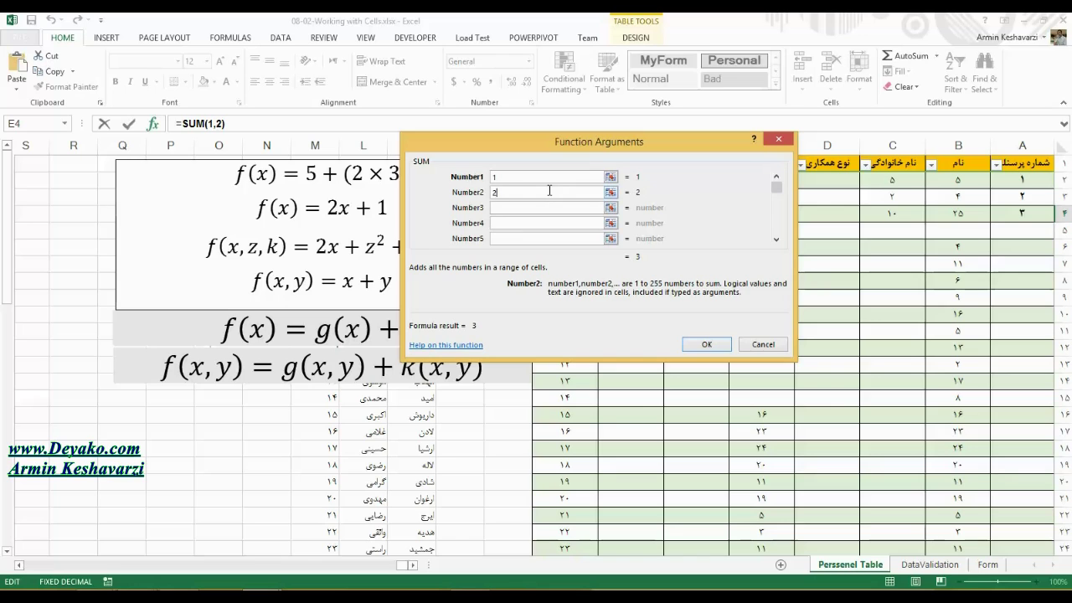
{"action": "left_click", "coordinate": [539, 207]}
{"action": "type", "text": "3"}
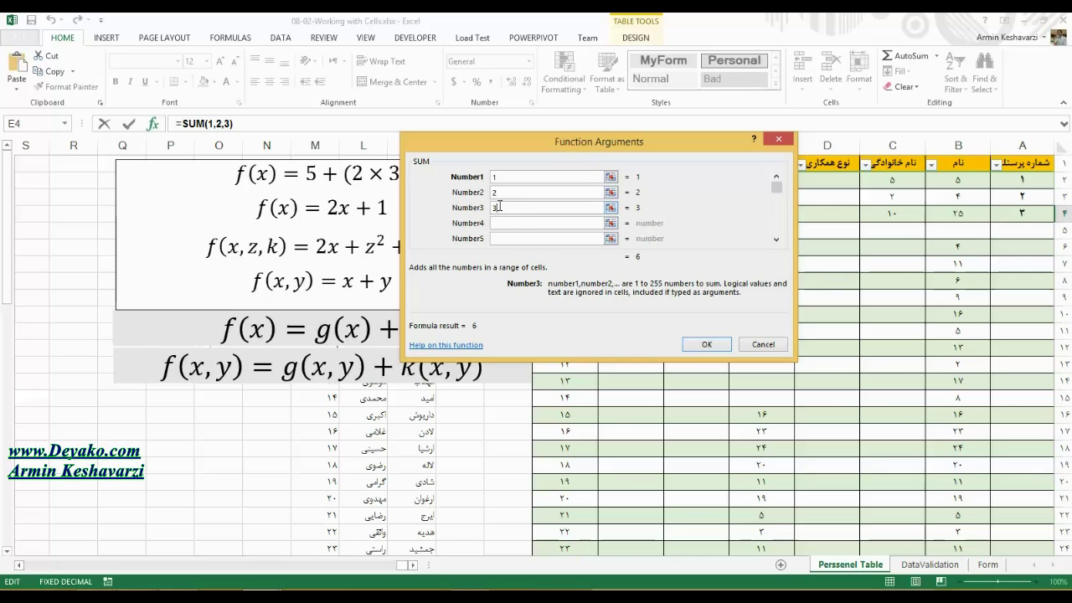
{"action": "key", "text": "BackSpace"}
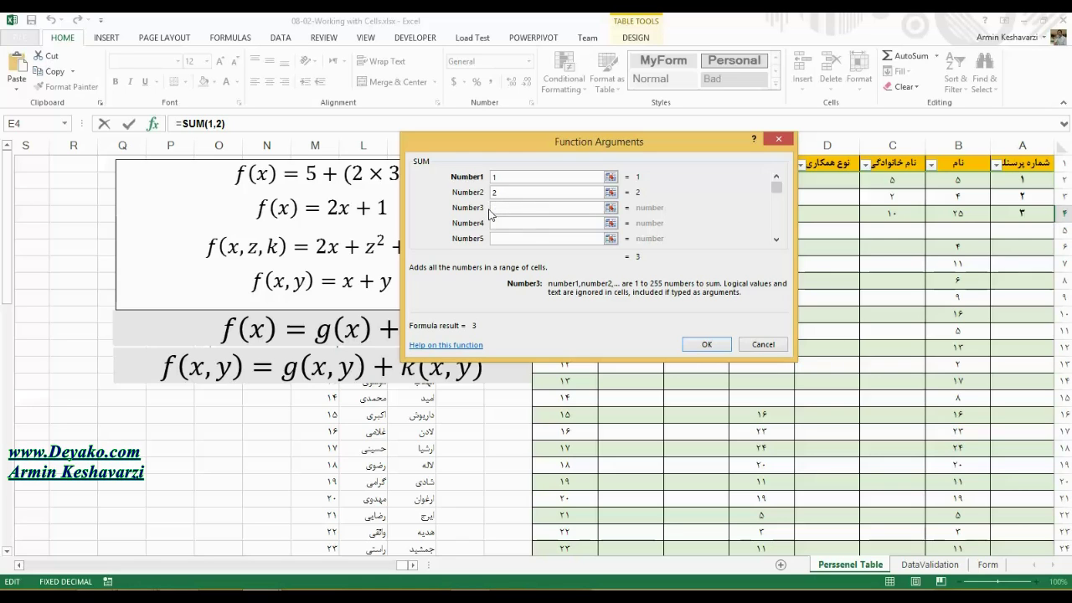
{"action": "key", "text": "shift+Tab"}
{"action": "key", "text": "BackSpace"}
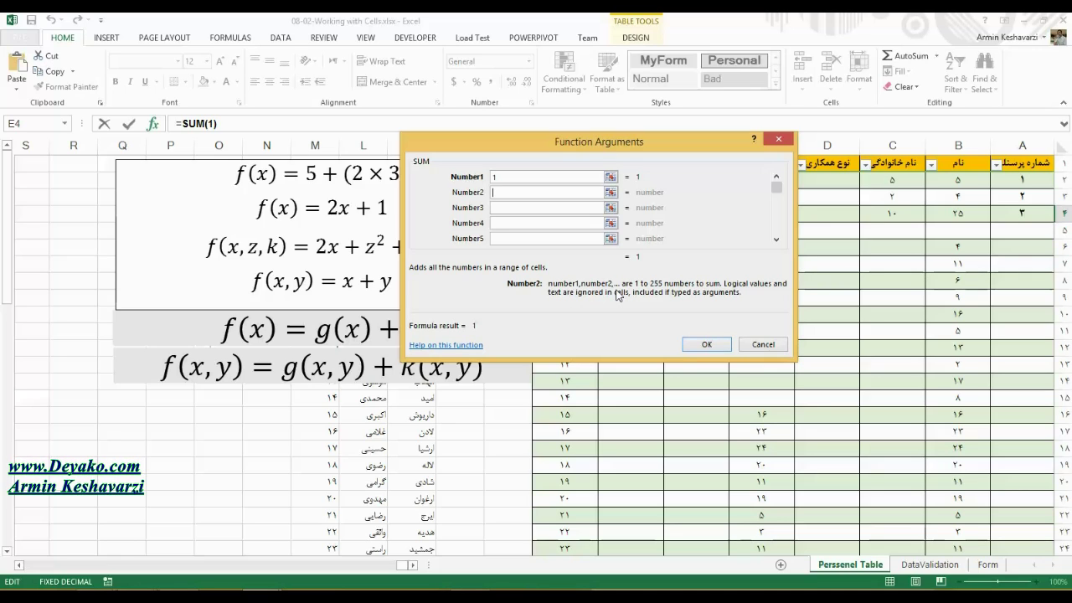
- Set the SUM arguments to ranges B2:B4, B9:B11 and B15:B24, giving 204
{"action": "double_click", "coordinate": [529, 176]}
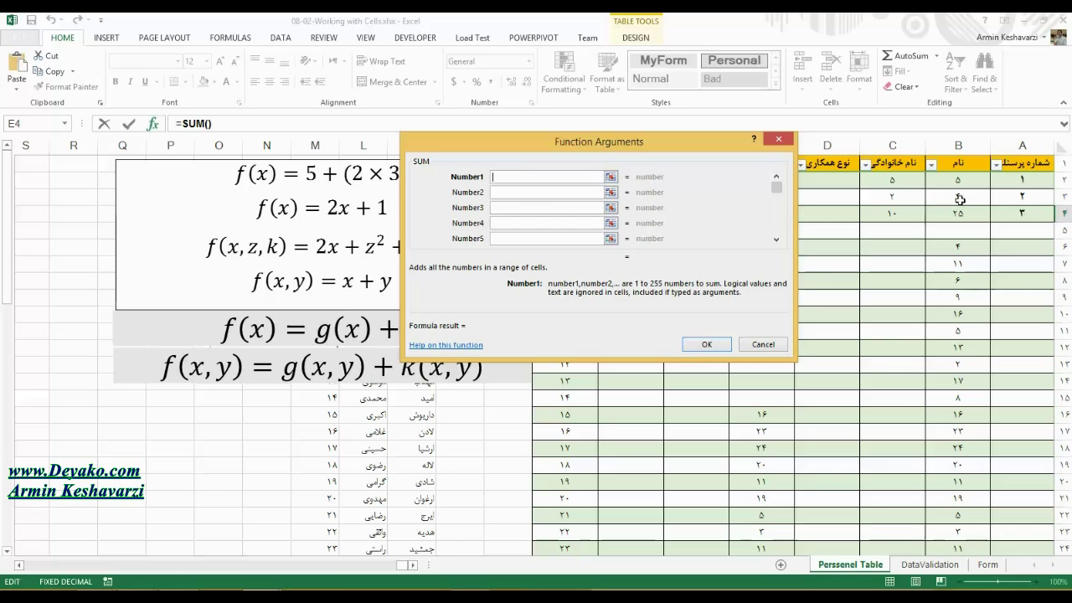
{"action": "left_click_drag", "start_coordinate": [963, 180], "coordinate": [963, 209]}
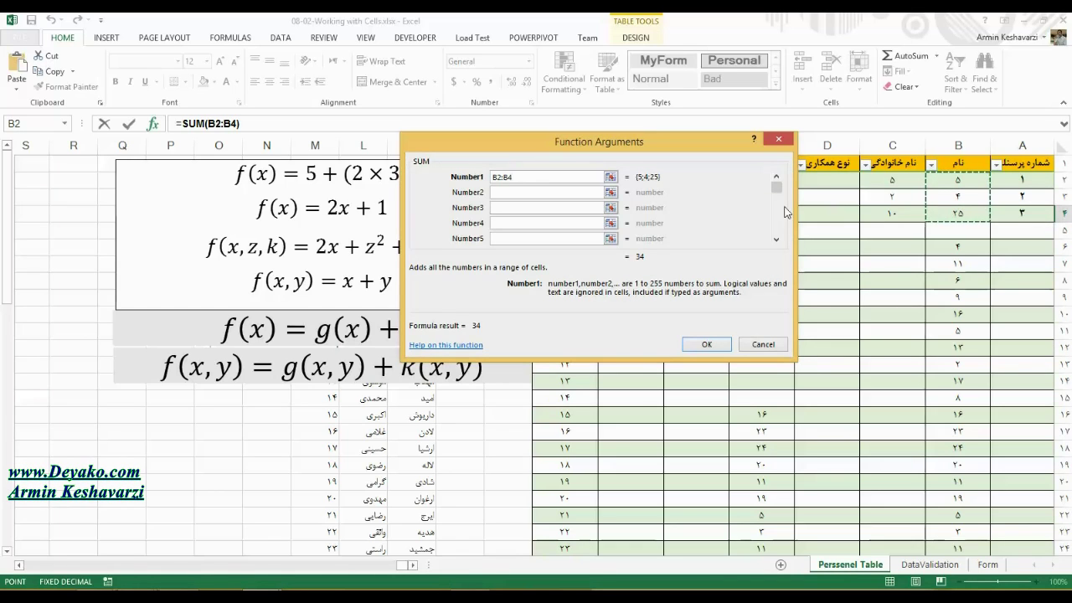
{"action": "left_click", "coordinate": [510, 191]}
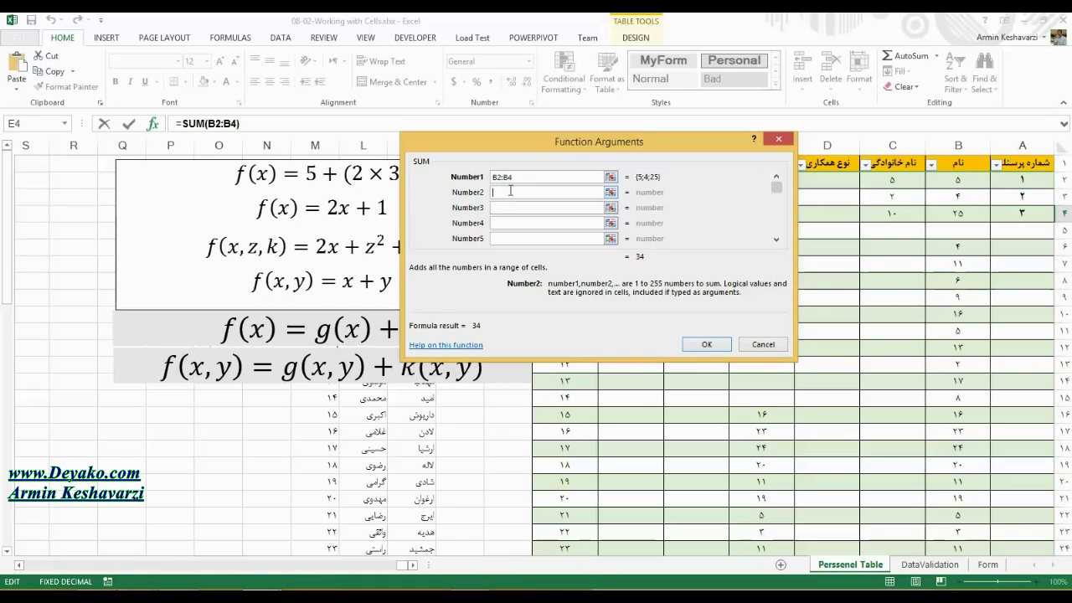
{"action": "left_click_drag", "start_coordinate": [974, 297], "coordinate": [974, 325]}
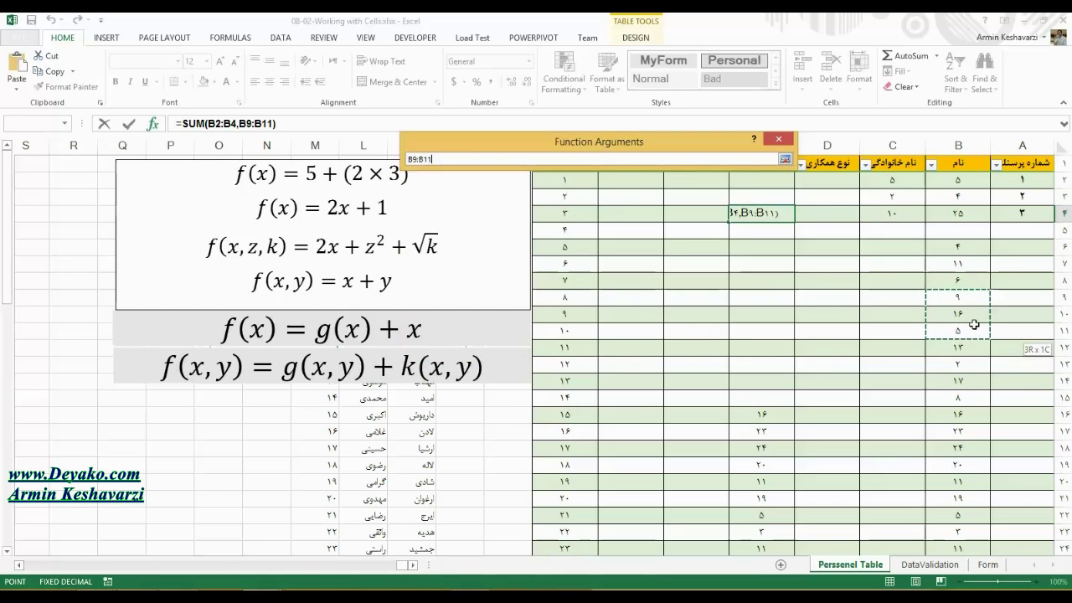
{"action": "key", "text": "Tab"}
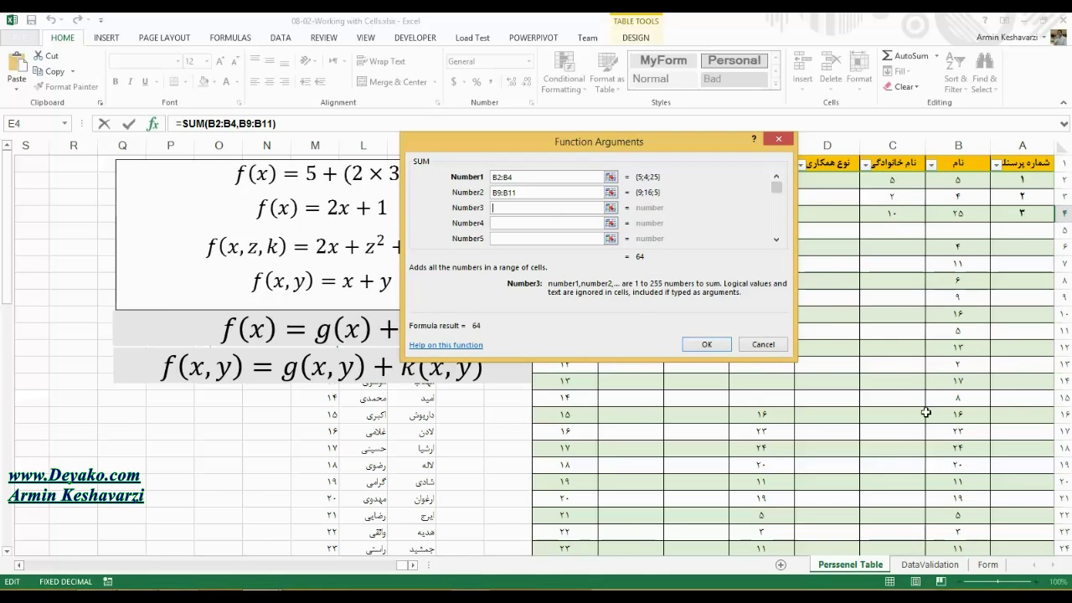
{"action": "left_click_drag", "start_coordinate": [958, 406], "coordinate": [963, 549]}
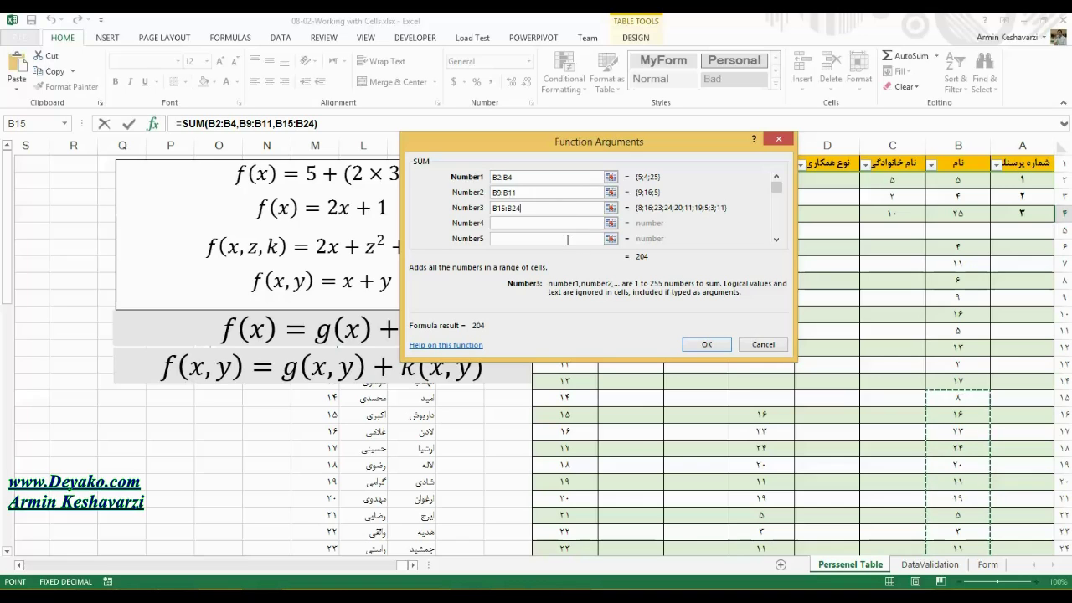
{"action": "left_click", "coordinate": [519, 180]}
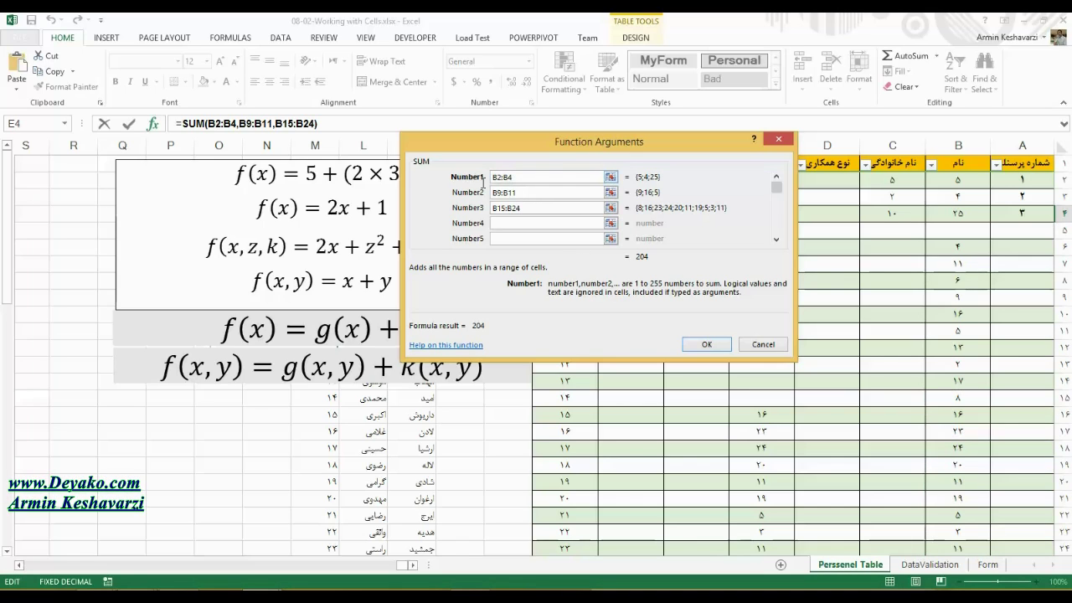
- Replace B2:B4 in Number1 with B2*2 and confirm =SUM(B2*2,B9:B11,B15:B24), showing 180
{"action": "left_click_drag", "start_coordinate": [512, 178], "coordinate": [493, 178]}
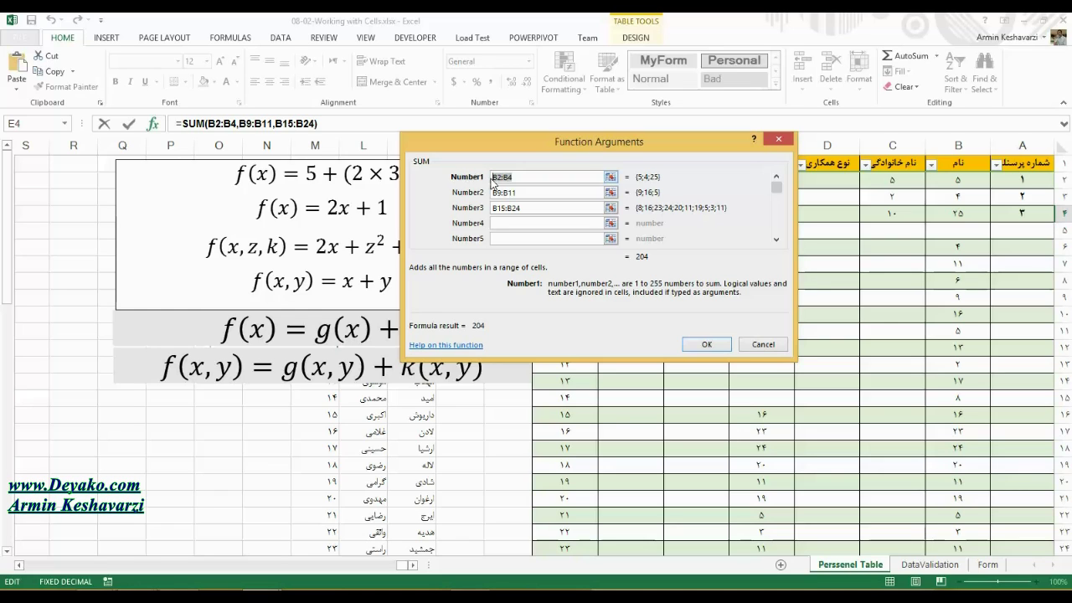
{"action": "type", "text": "sum"}
{"action": "key", "text": "BackSpace"}
{"action": "key", "text": "BackSpace"}
{"action": "key", "text": "BackSpace"}
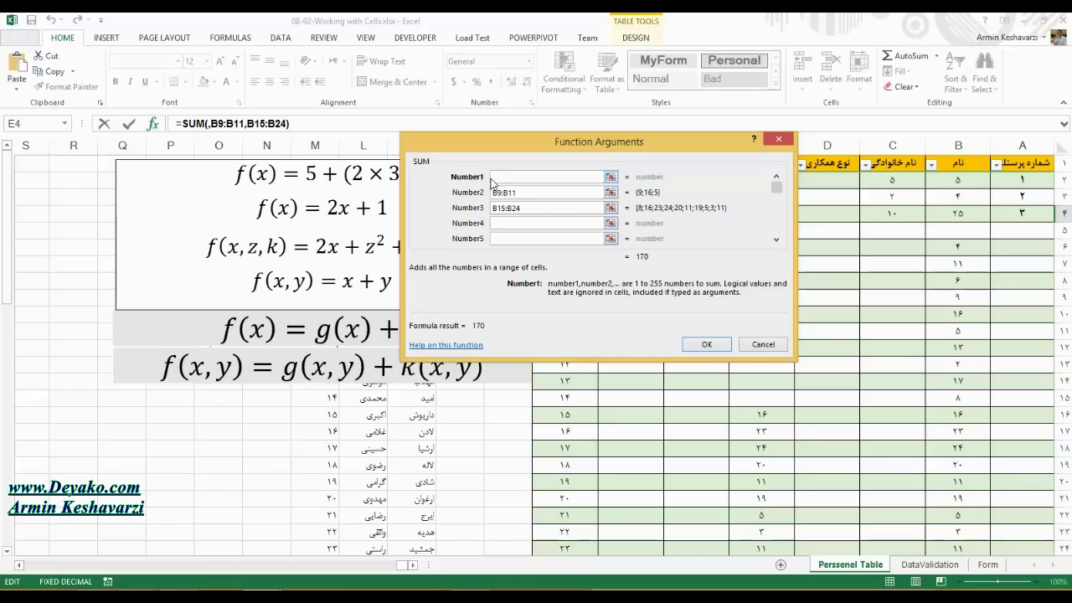
{"action": "type", "text": "a"}
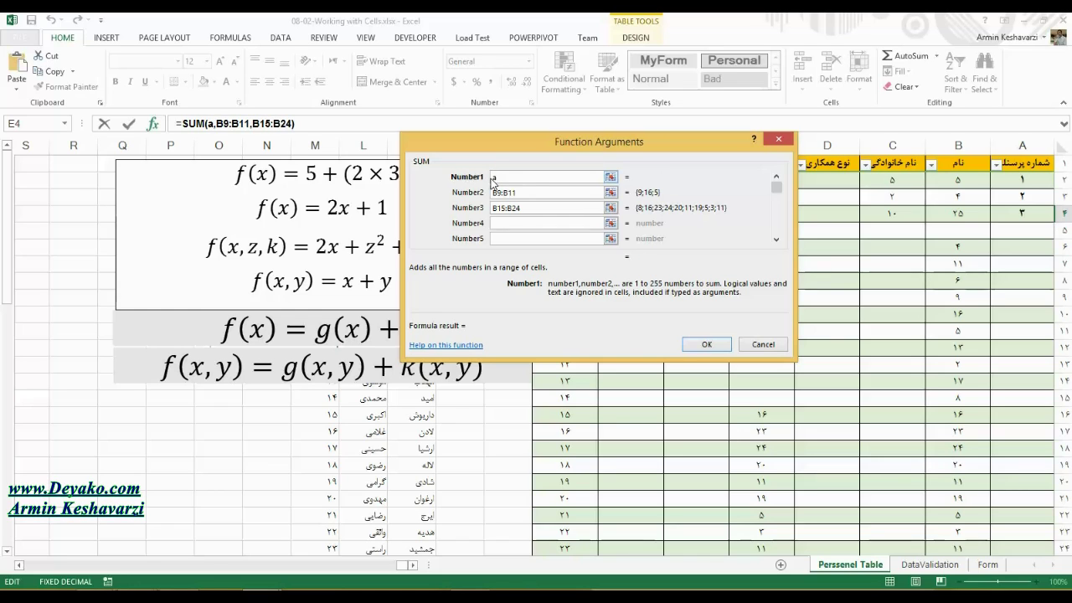
{"action": "key", "text": "BackSpace"}
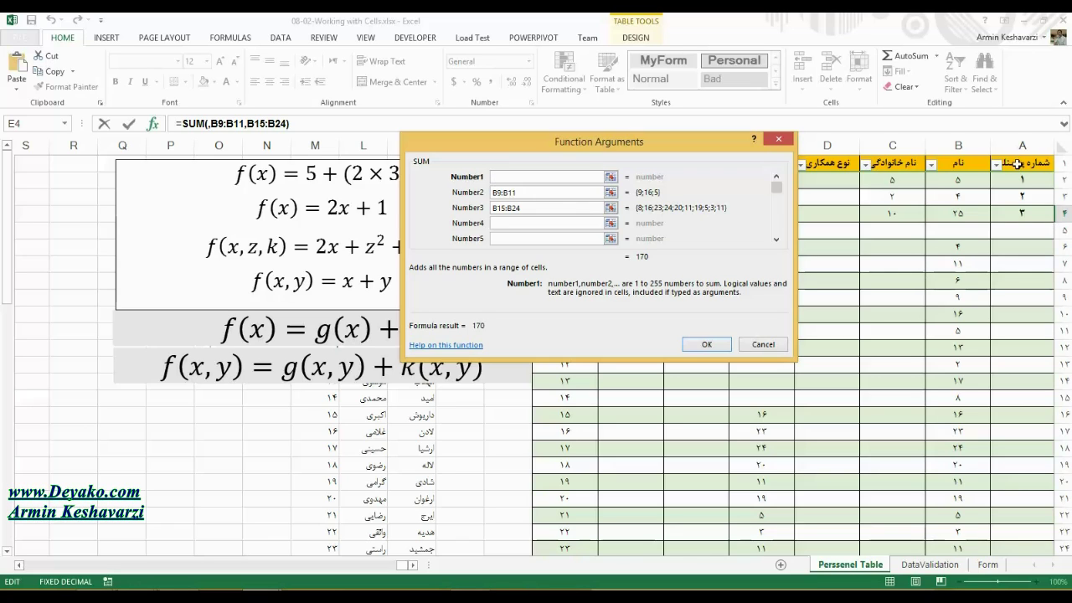
{"action": "left_click", "coordinate": [967, 179]}
{"action": "type", "text": "*"}
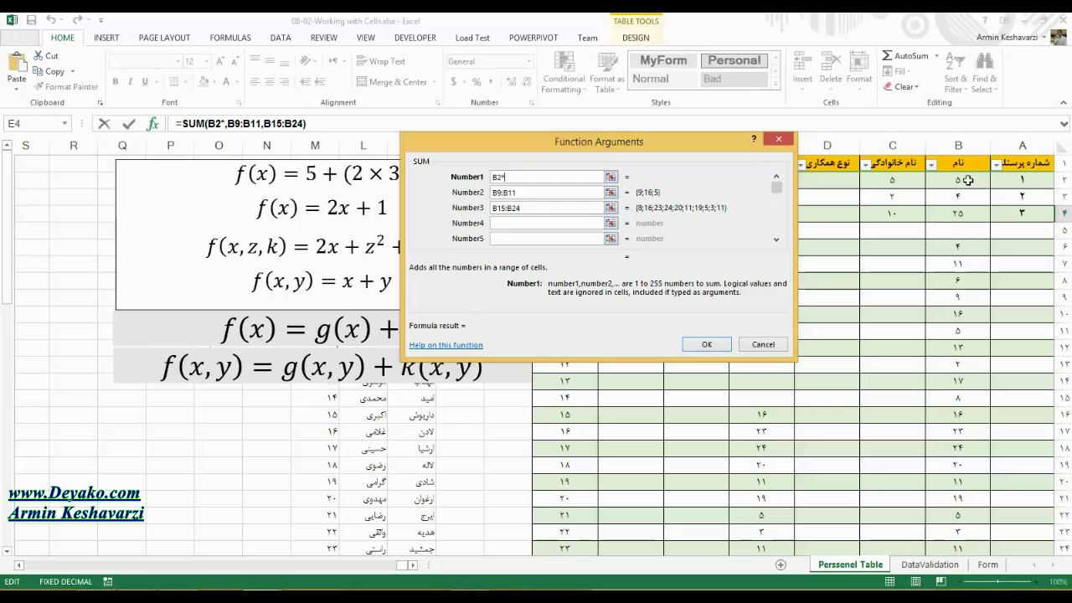
{"action": "type", "text": "2"}
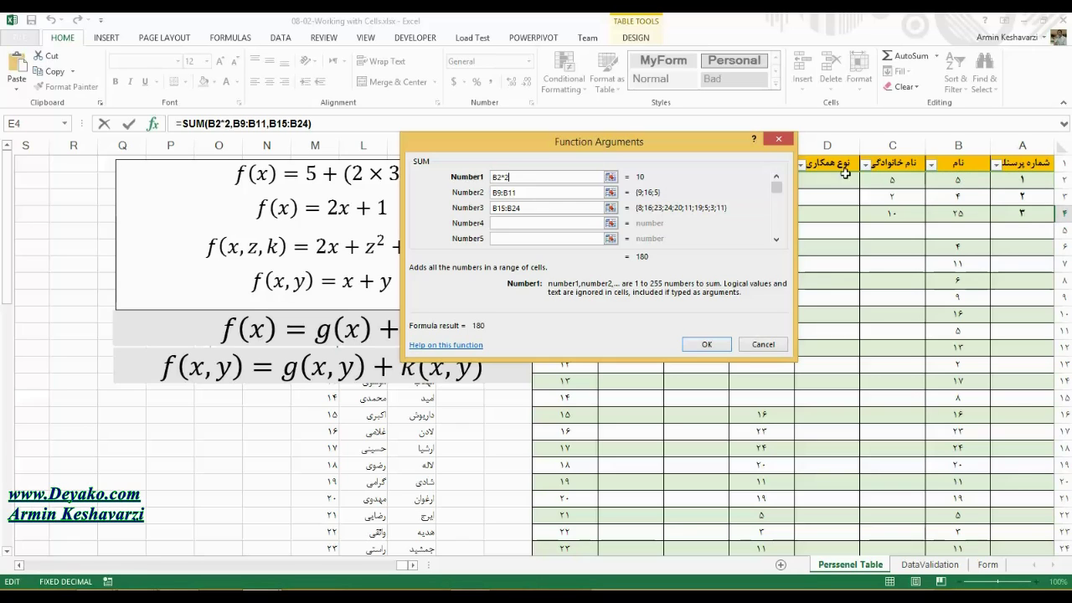
{"action": "left_click_drag", "start_coordinate": [522, 175], "coordinate": [530, 178]}
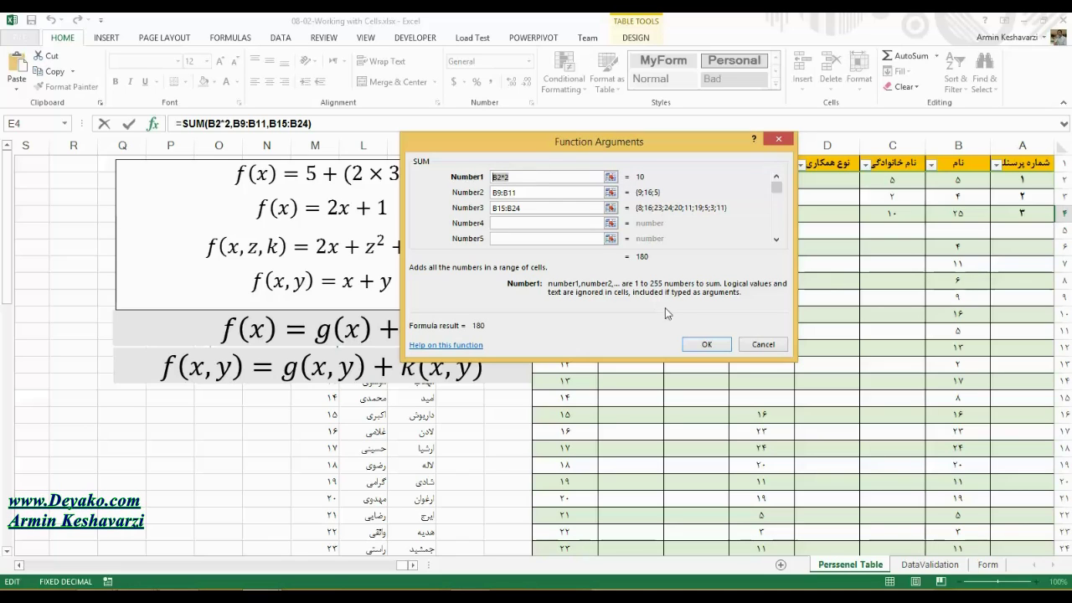
{"action": "left_click", "coordinate": [706, 344]}
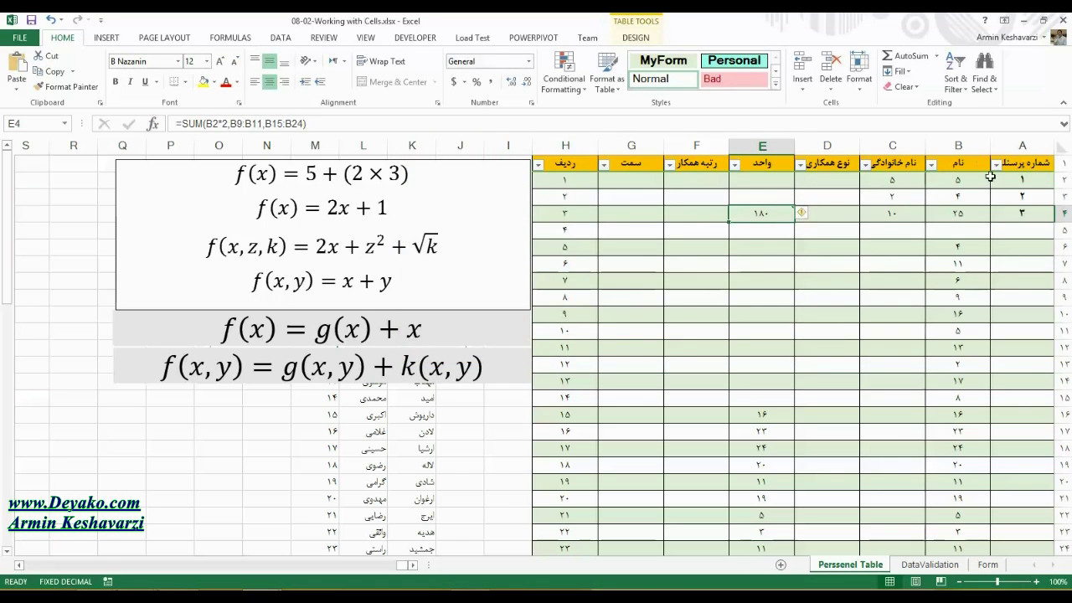
- Change the value in B2 to 2 so E4 recalculates to 174
{"action": "left_click", "coordinate": [950, 177]}
{"action": "type", "text": "2"}
{"action": "key", "text": "Return"}
{"action": "left_click", "coordinate": [972, 182]}
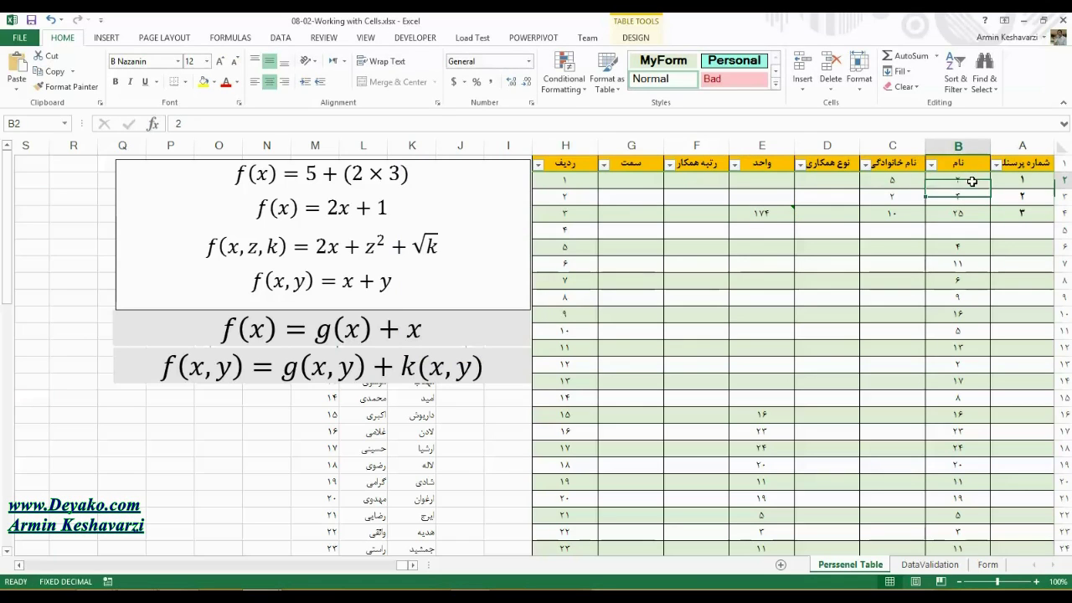
- Reopen the SUM Function Arguments dialog for E4's formula
{"action": "left_click", "coordinate": [778, 212]}
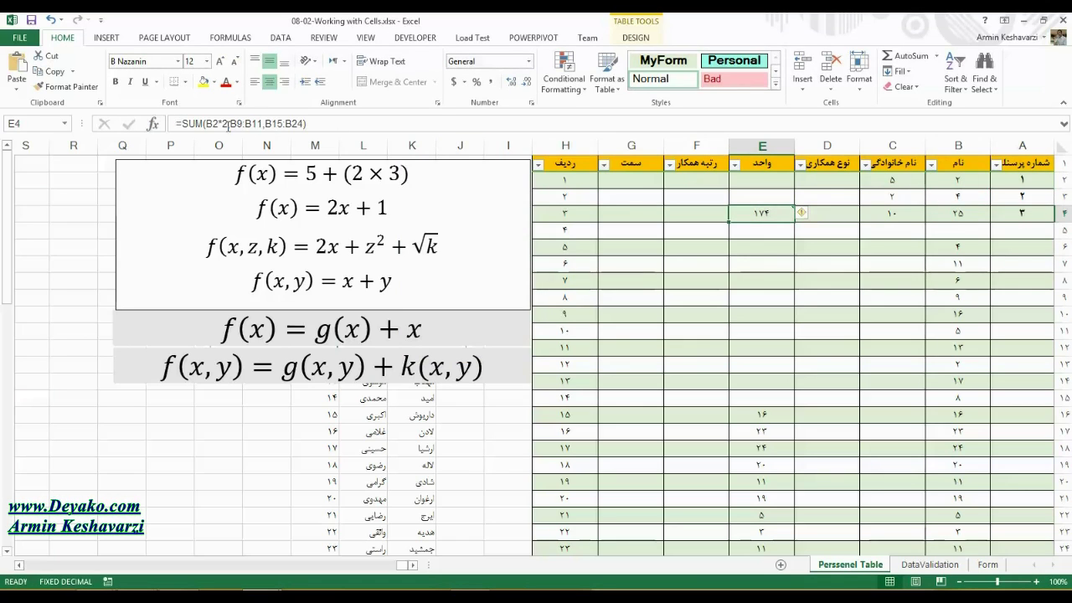
{"action": "key", "text": "F2"}
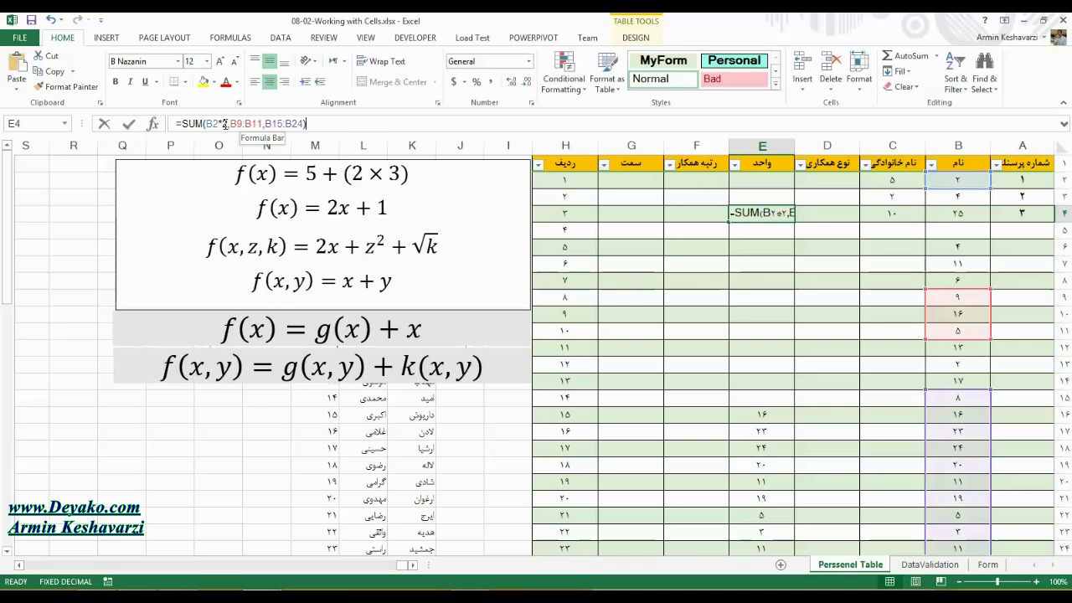
{"action": "left_click", "coordinate": [224, 124]}
{"action": "left_click", "coordinate": [153, 123]}
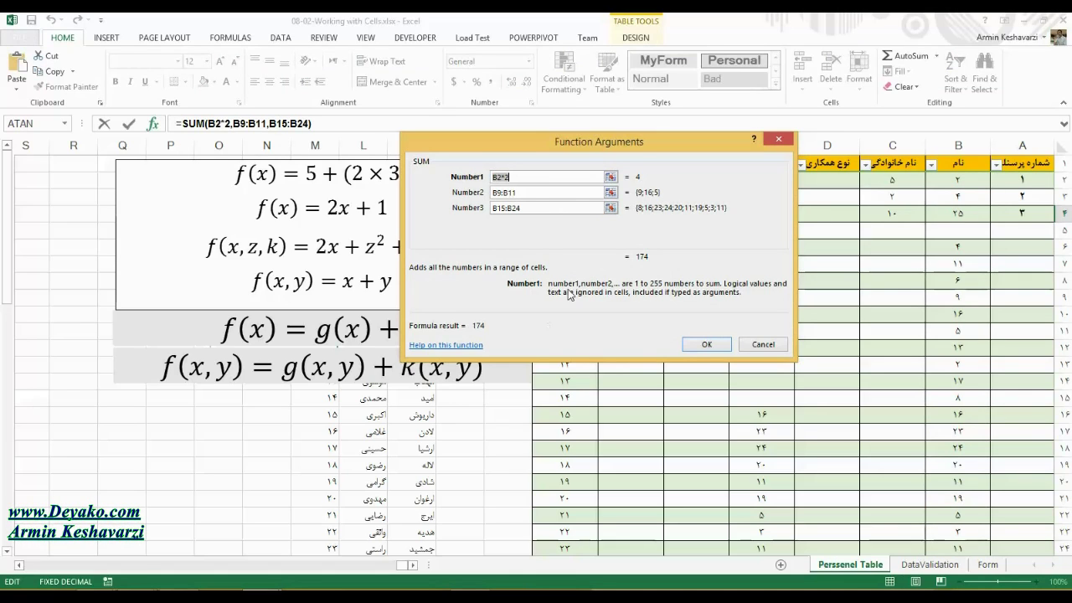
{"action": "left_click", "coordinate": [529, 191]}
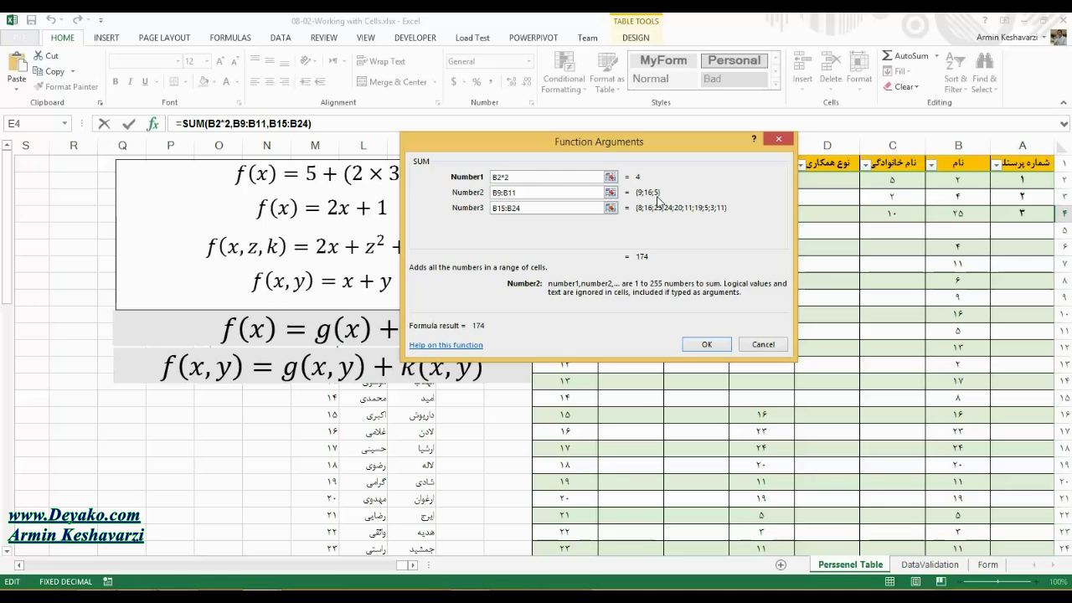
{"action": "key", "text": "Tab"}
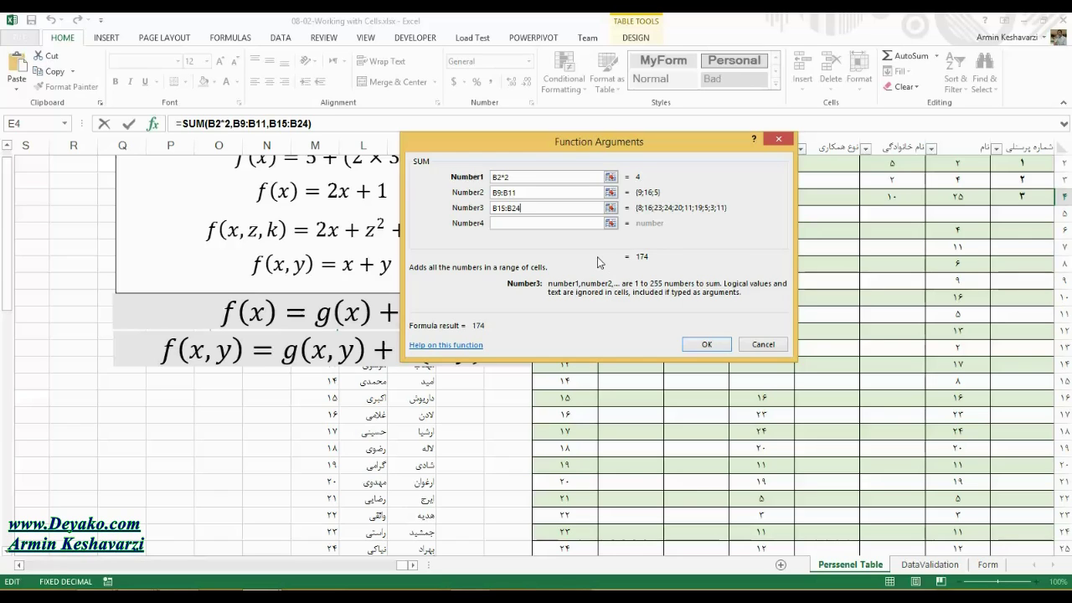
{"action": "left_click", "coordinate": [563, 177]}
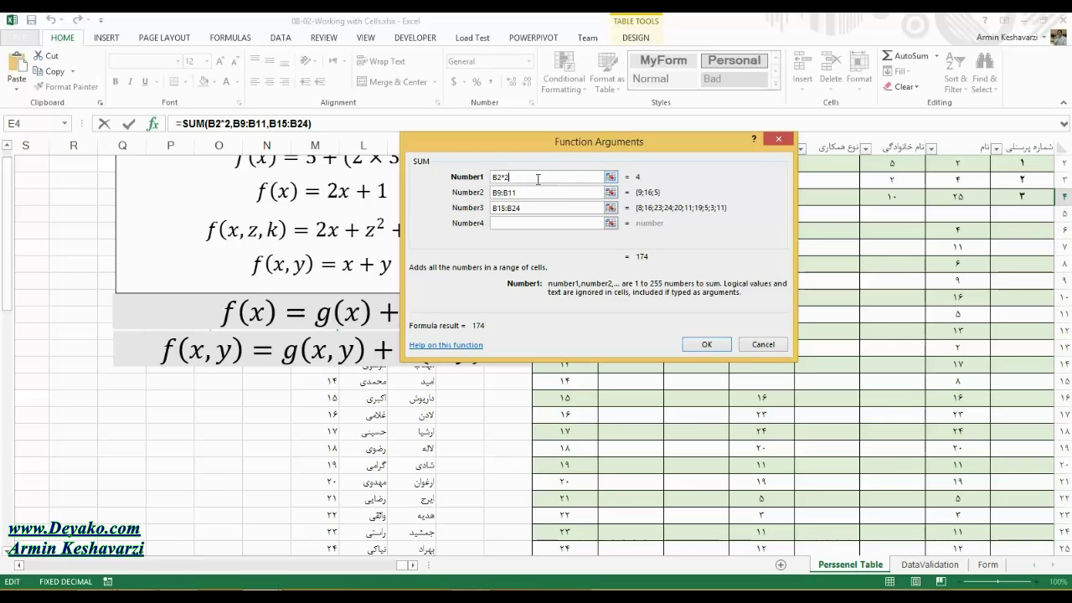
{"action": "double_click", "coordinate": [492, 179]}
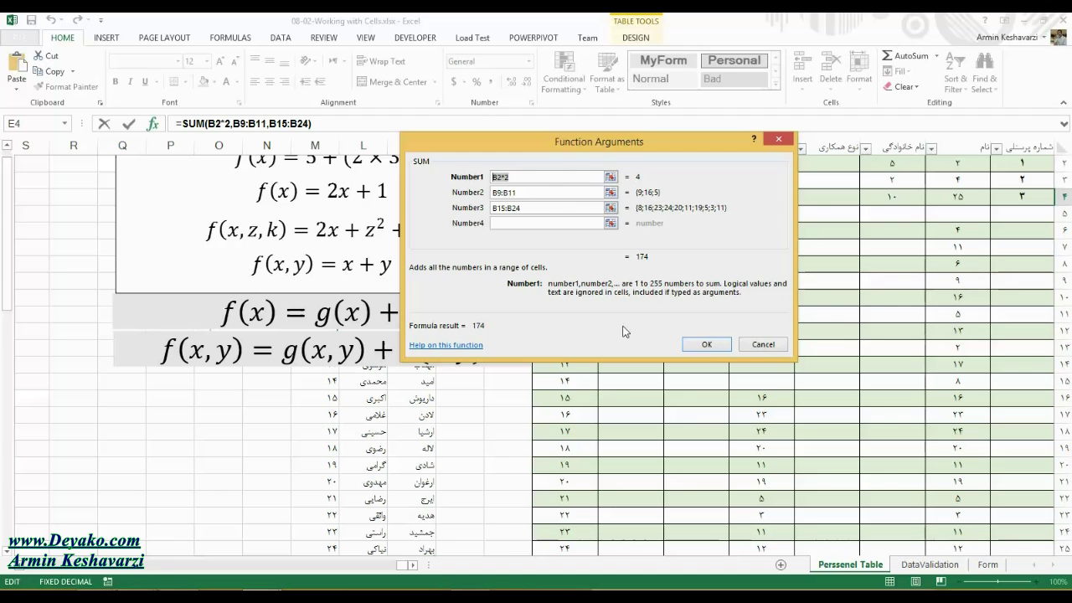
- Confirm E4's SUM formula, then check it against nearby cells like D6
{"action": "left_click", "coordinate": [719, 346]}
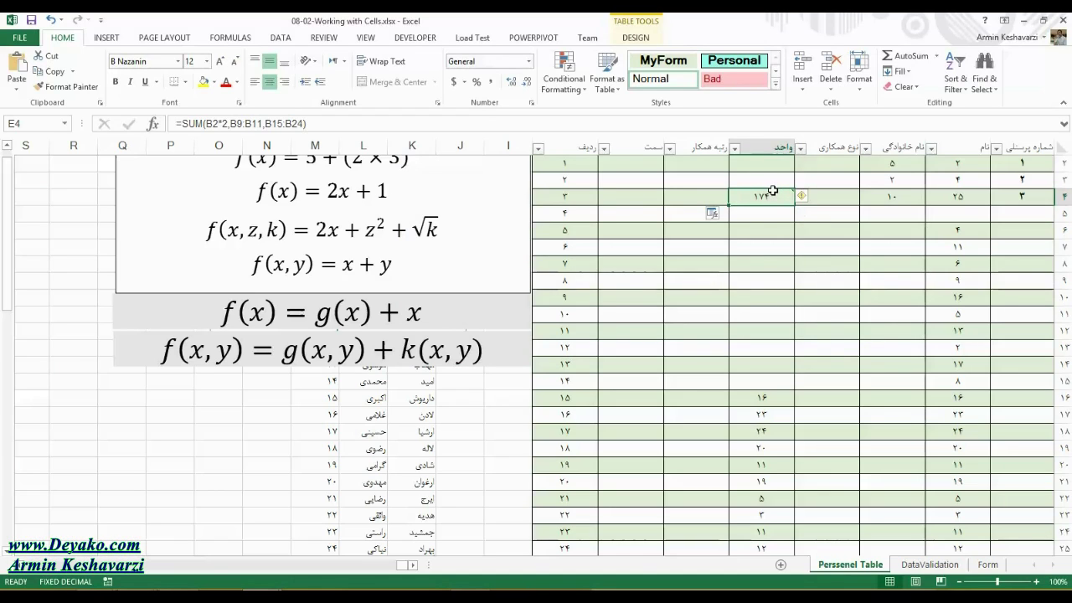
{"action": "mouse_move", "coordinate": [842, 163]}
{"action": "left_mouse_down"}
{"action": "mouse_move", "coordinate": [847, 245]}
{"action": "mouse_move", "coordinate": [837, 183]}
{"action": "left_mouse_up"}
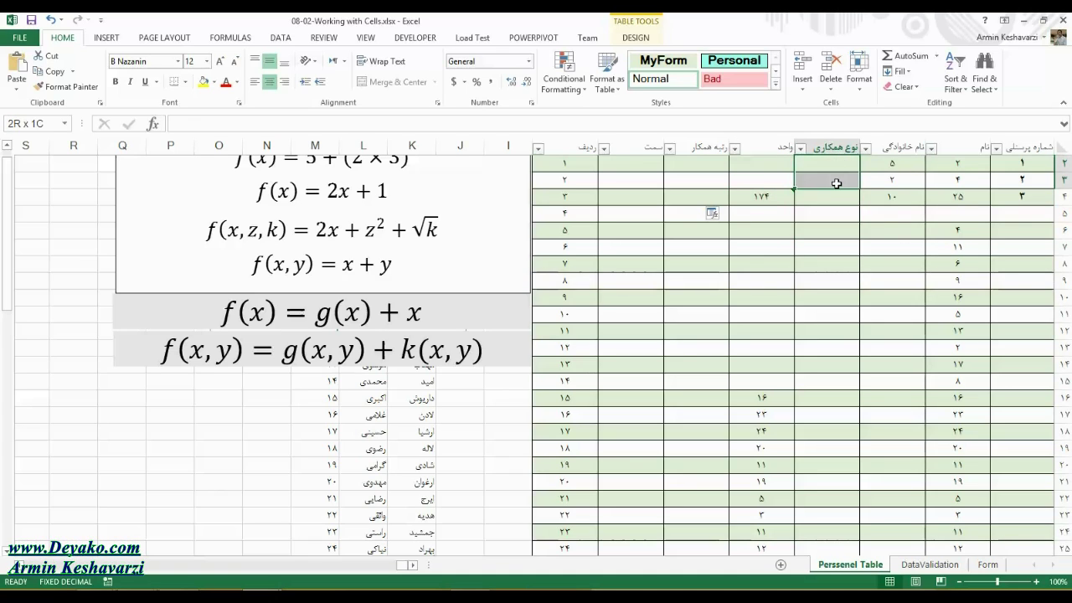
{"action": "left_click", "coordinate": [756, 199]}
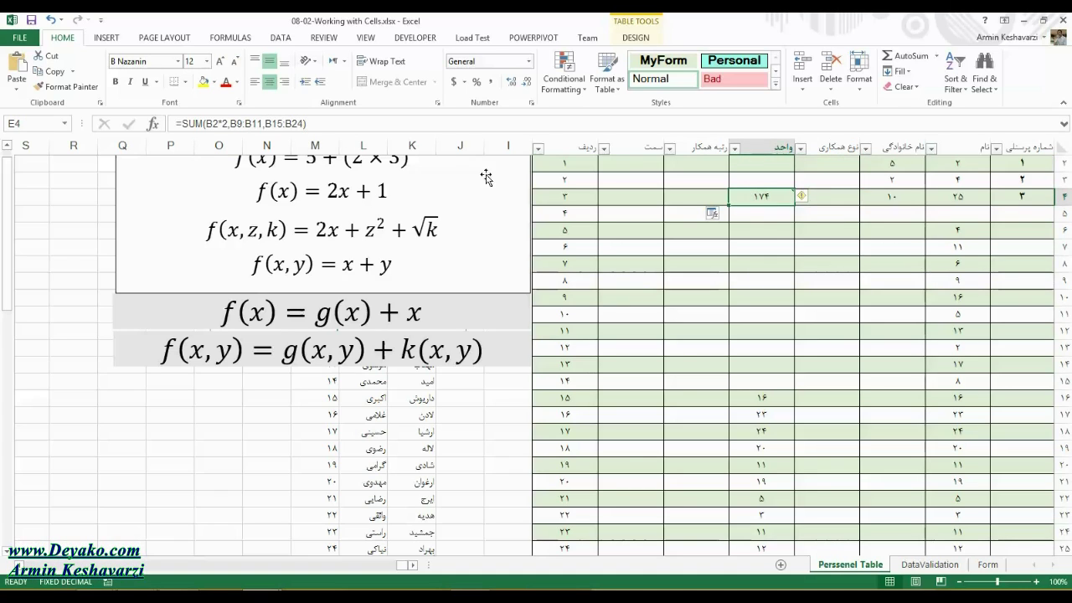
{"action": "left_click", "coordinate": [847, 224]}
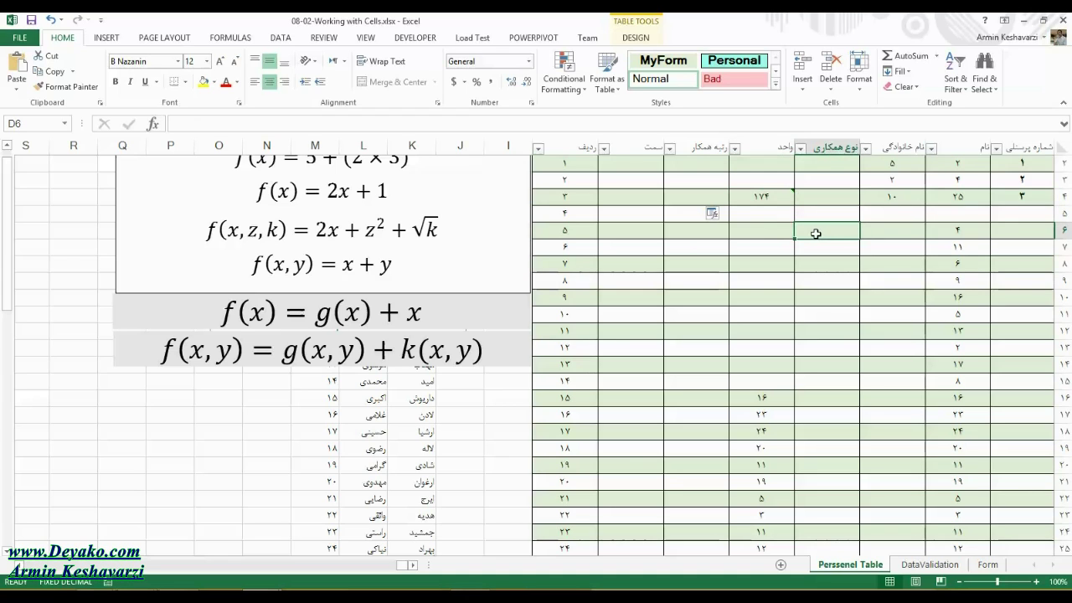
{"action": "left_click", "coordinate": [756, 195]}
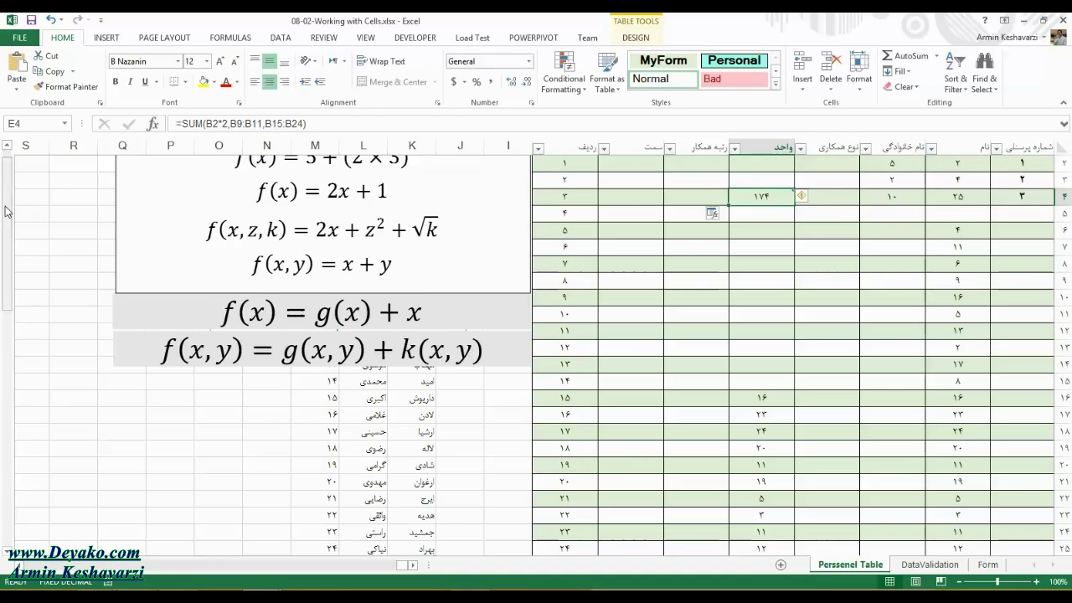
- Select the embedded equation object, then switch to the Persenel-Management.xlsx workbook
{"action": "left_click_drag", "start_coordinate": [7, 209], "coordinate": [8, 194]}
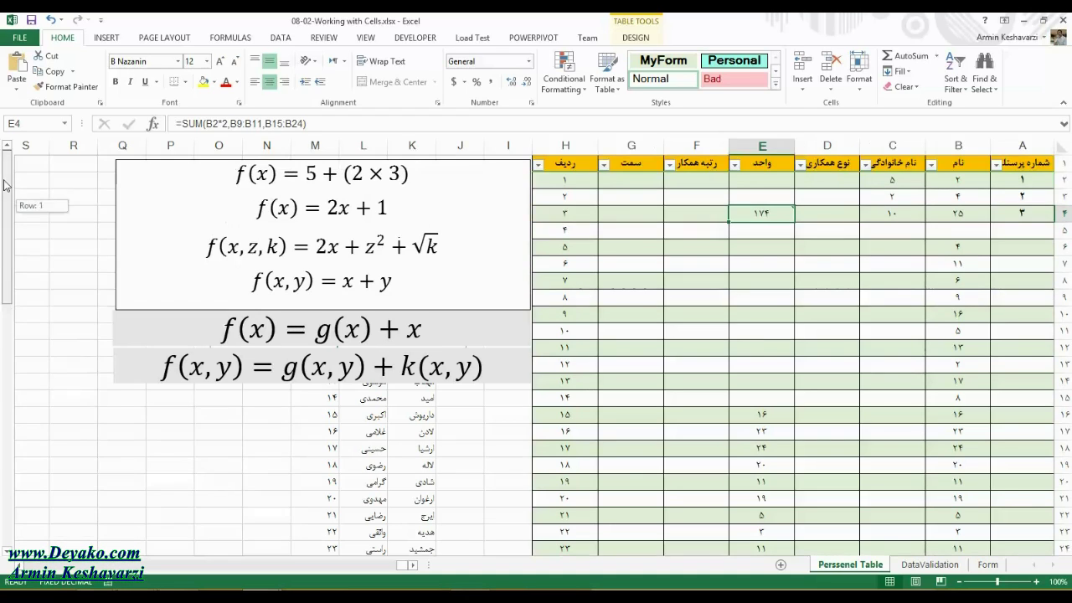
{"action": "left_click", "coordinate": [508, 173]}
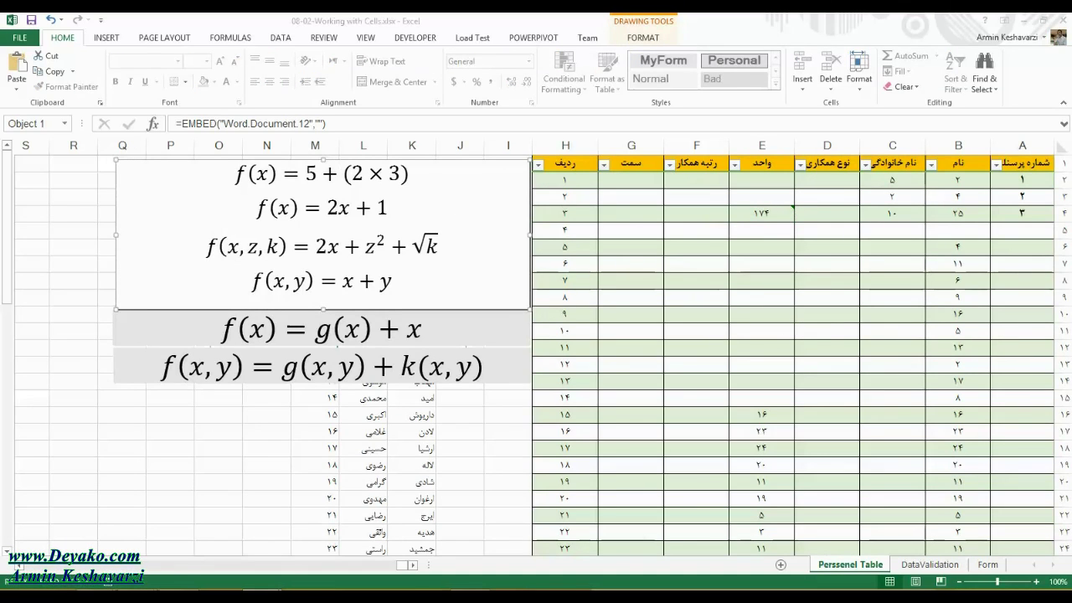
{"action": "left_click", "coordinate": [319, 537]}
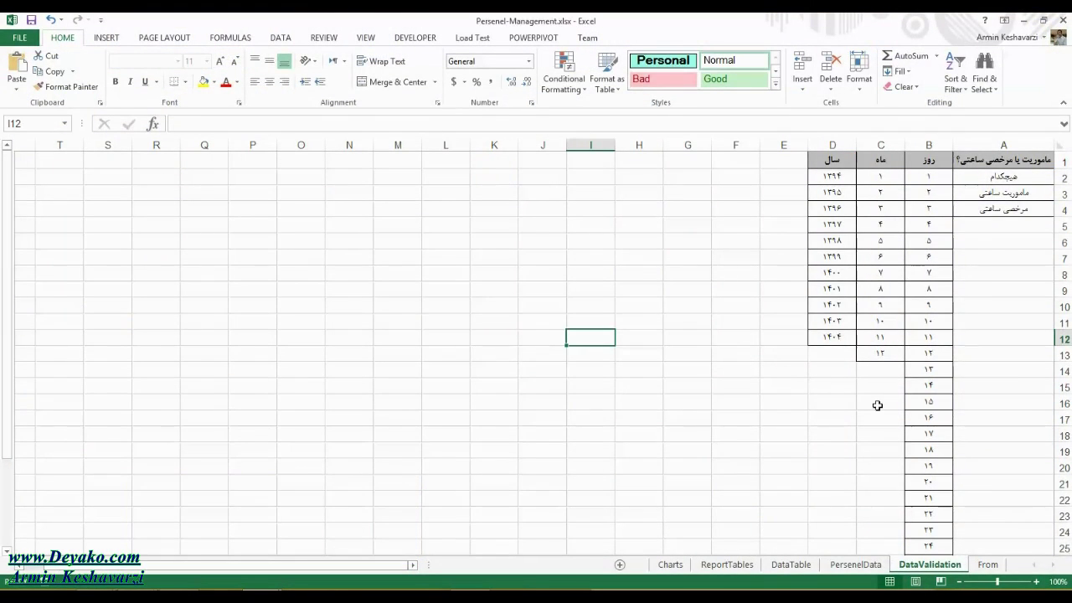
- Go to the PersenelData sheet and select a block of the employee table
{"action": "left_click", "coordinate": [854, 565]}
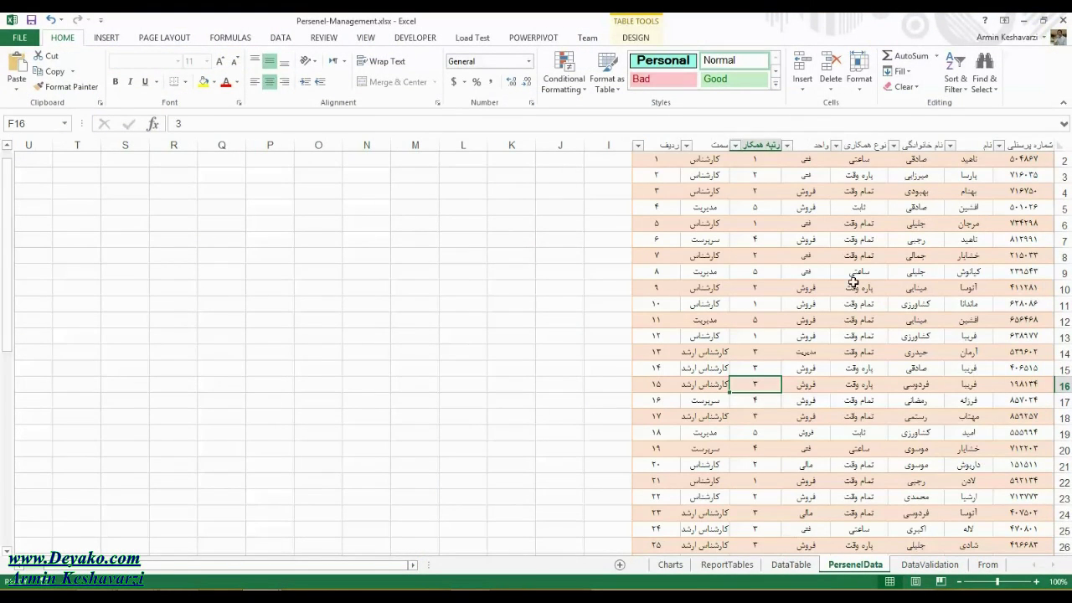
{"action": "left_click_drag", "start_coordinate": [899, 218], "coordinate": [859, 154]}
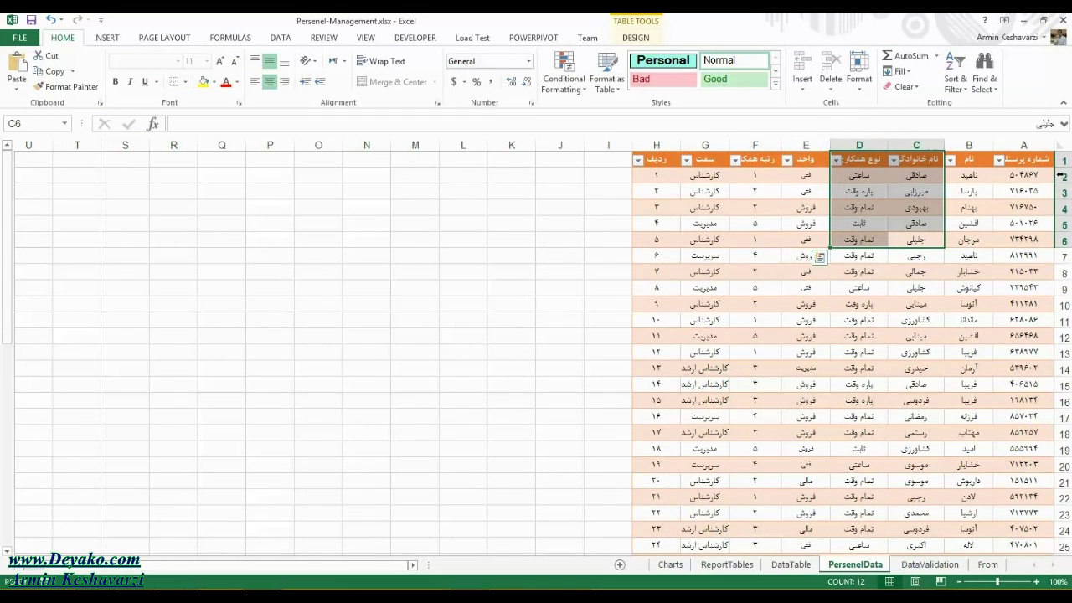
{"action": "mouse_move", "coordinate": [1034, 174]}
{"action": "left_mouse_down"}
{"action": "mouse_move", "coordinate": [699, 584]}
{"action": "mouse_move", "coordinate": [635, 578]}
{"action": "mouse_move", "coordinate": [661, 119]}
{"action": "left_mouse_up"}
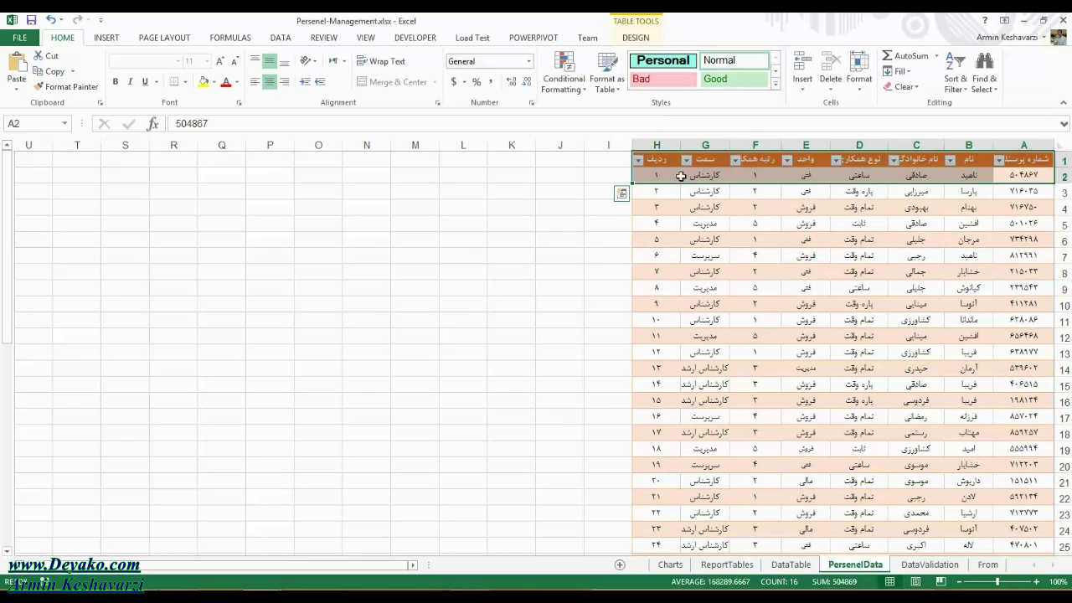
- Select G2, F2 and D2, then the first-name range B2:B25 and family names C2:C24
{"action": "left_click", "coordinate": [686, 175]}
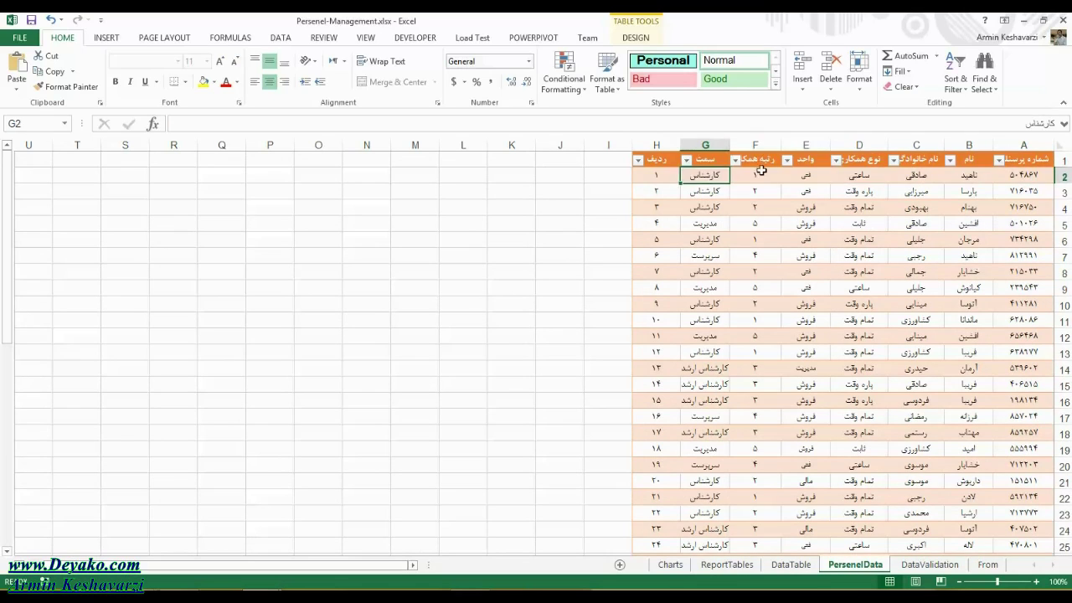
{"action": "left_click", "coordinate": [755, 175]}
{"action": "left_click", "coordinate": [831, 177]}
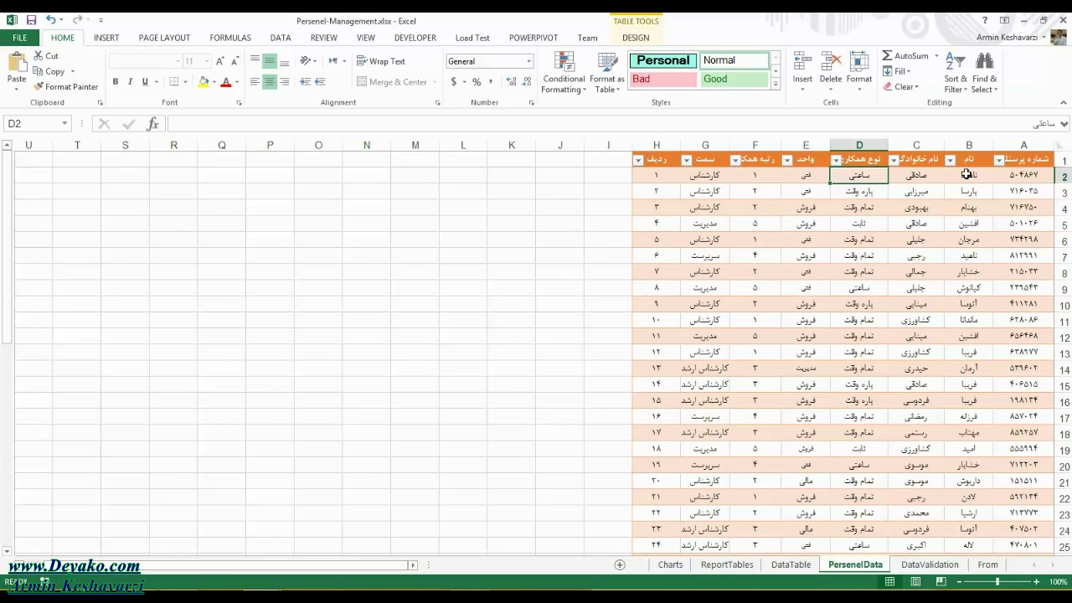
{"action": "left_click_drag", "start_coordinate": [967, 174], "coordinate": [967, 545]}
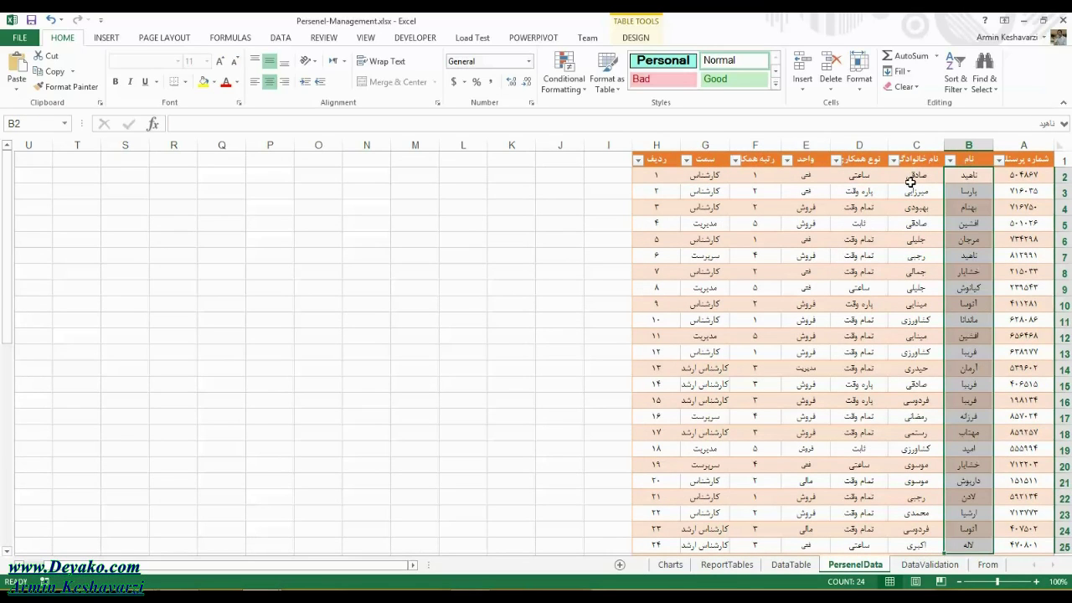
{"action": "left_click_drag", "start_coordinate": [912, 178], "coordinate": [926, 527]}
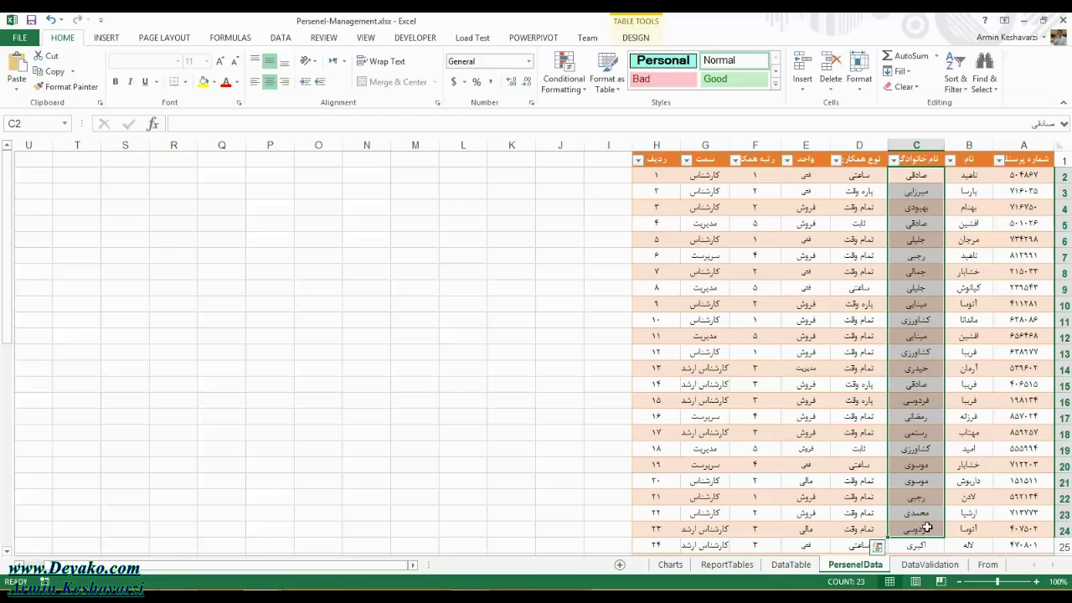
{"action": "left_click_drag", "start_coordinate": [861, 172], "coordinate": [832, 279]}
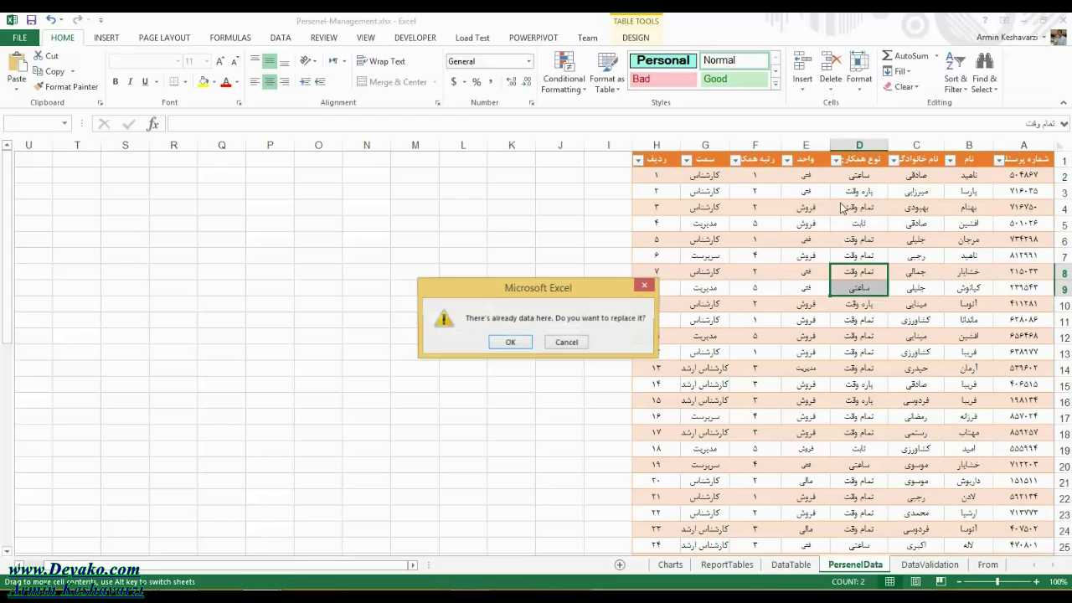
{"action": "left_click", "coordinate": [566, 344]}
{"action": "left_click_drag", "start_coordinate": [802, 177], "coordinate": [798, 259]}
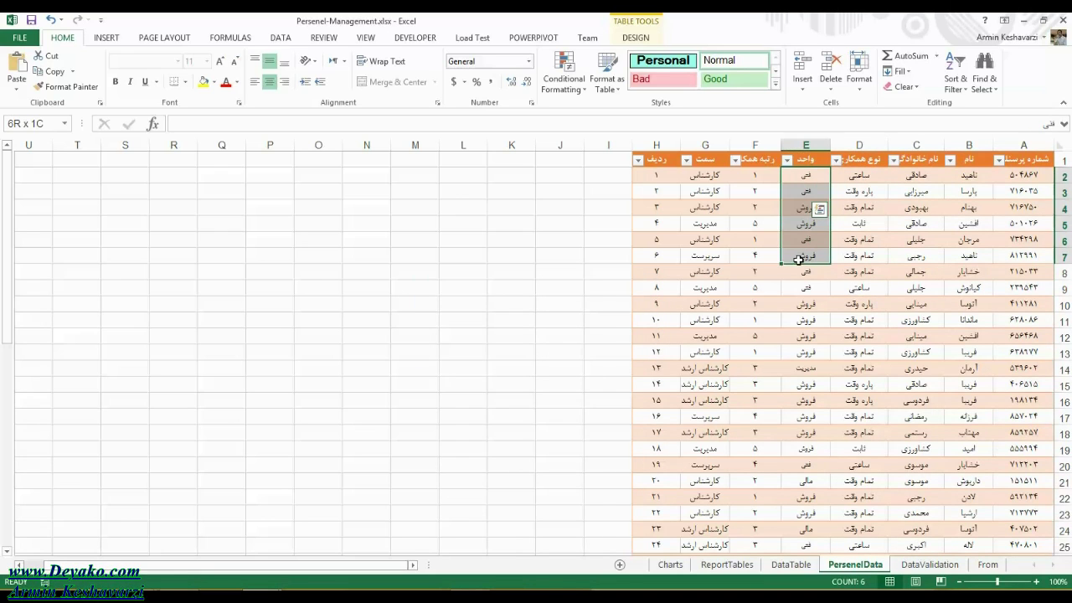
{"action": "left_click_drag", "start_coordinate": [754, 175], "coordinate": [755, 255]}
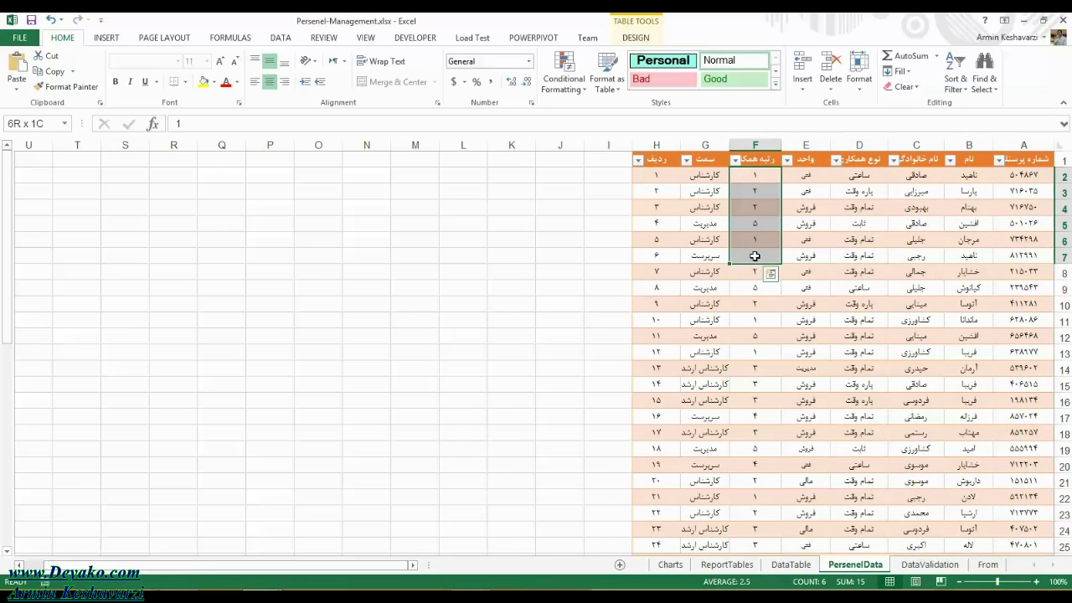
{"action": "left_click", "coordinate": [1027, 174]}
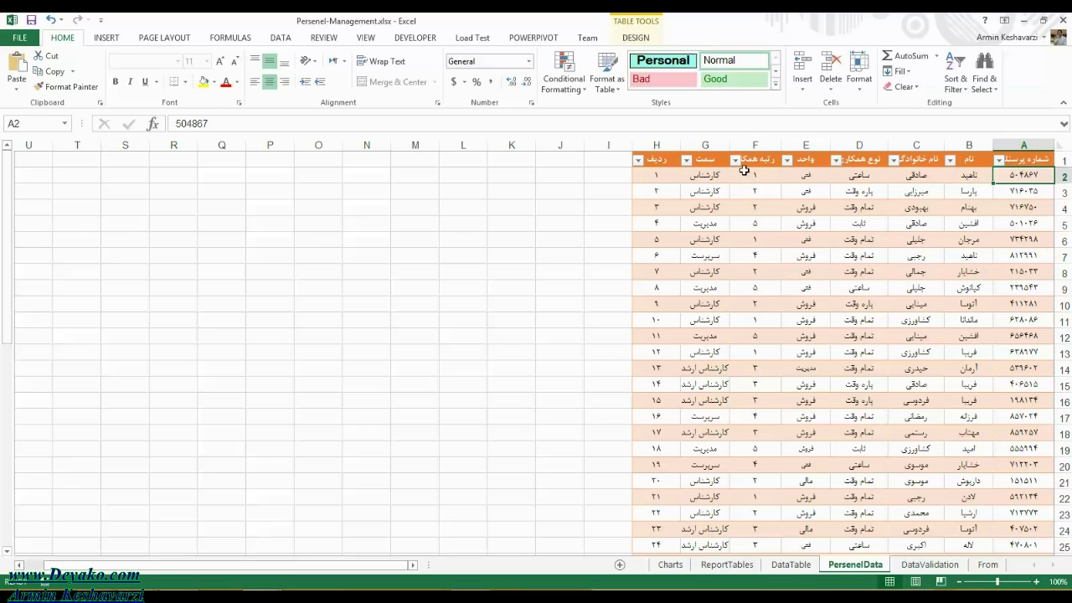
{"action": "left_click_drag", "start_coordinate": [702, 170], "coordinate": [975, 189]}
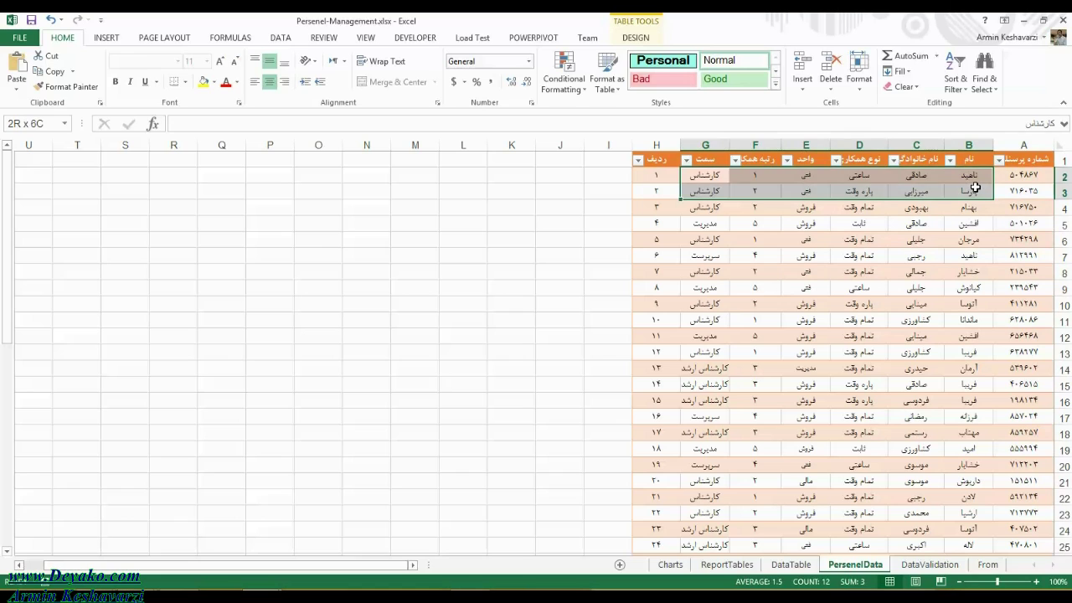
{"action": "left_click", "coordinate": [975, 188]}
{"action": "left_click", "coordinate": [975, 172]}
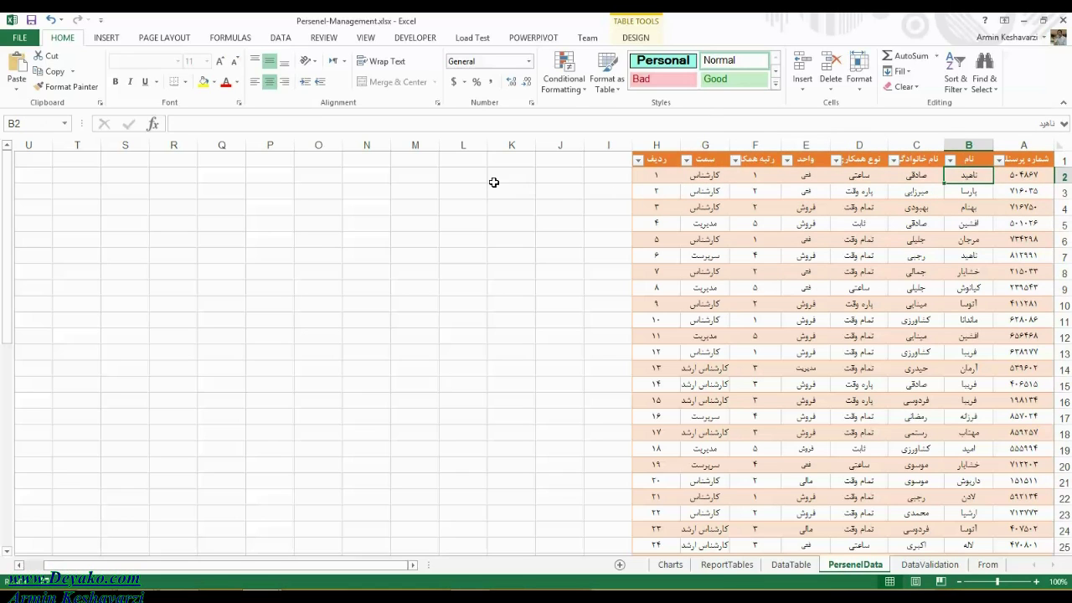
- Select empty ranges L2:L8, L2:L7, N2:N4, K2:P7 and table cells C2:C11, D2:D3
{"action": "left_click_drag", "start_coordinate": [474, 178], "coordinate": [469, 270]}
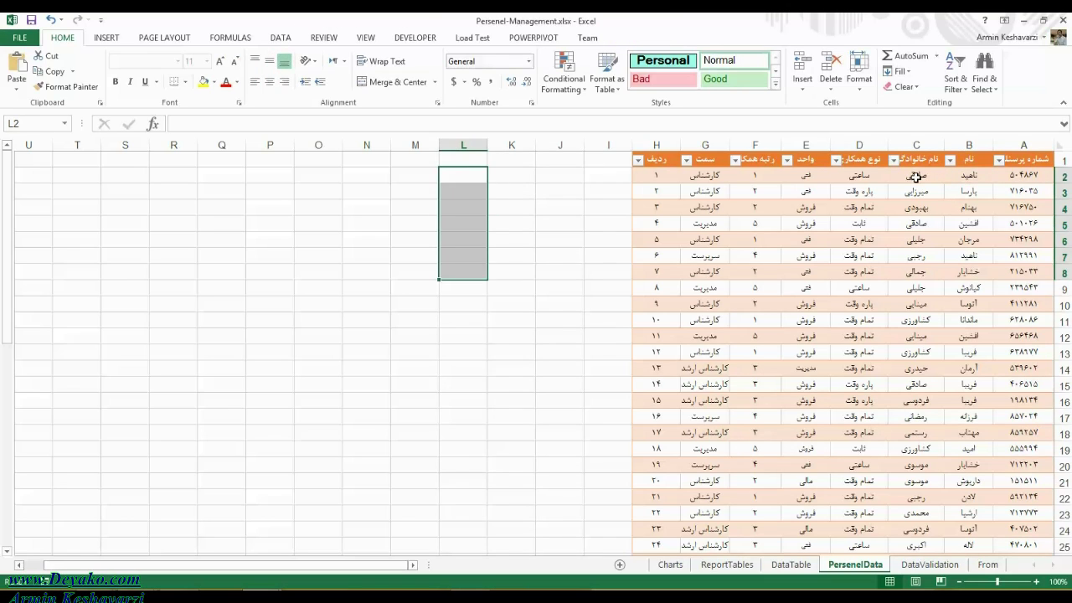
{"action": "left_click_drag", "start_coordinate": [915, 176], "coordinate": [916, 320]}
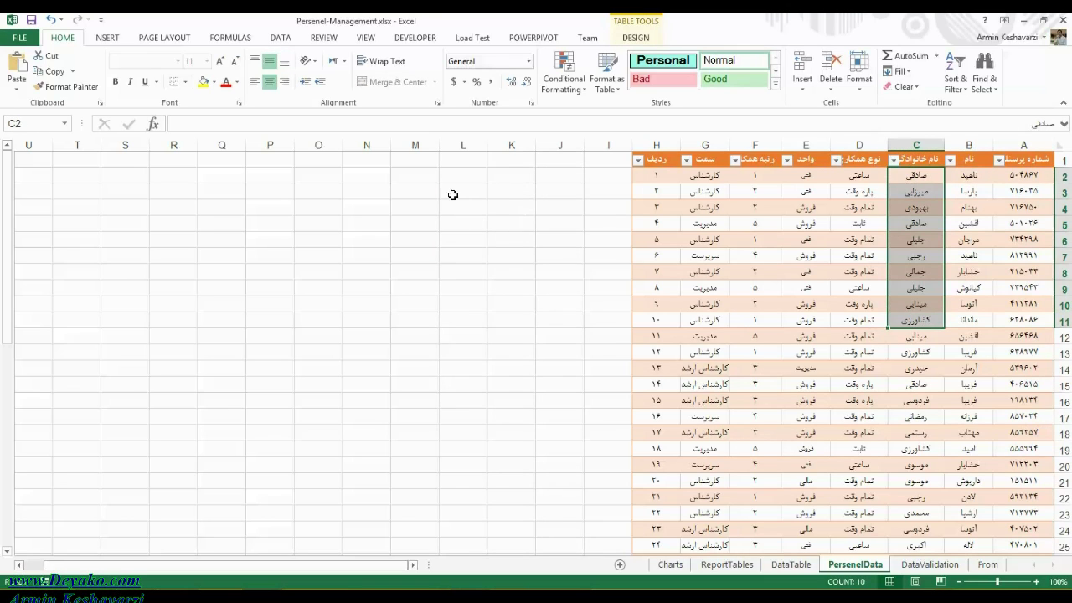
{"action": "left_click_drag", "start_coordinate": [457, 171], "coordinate": [464, 259]}
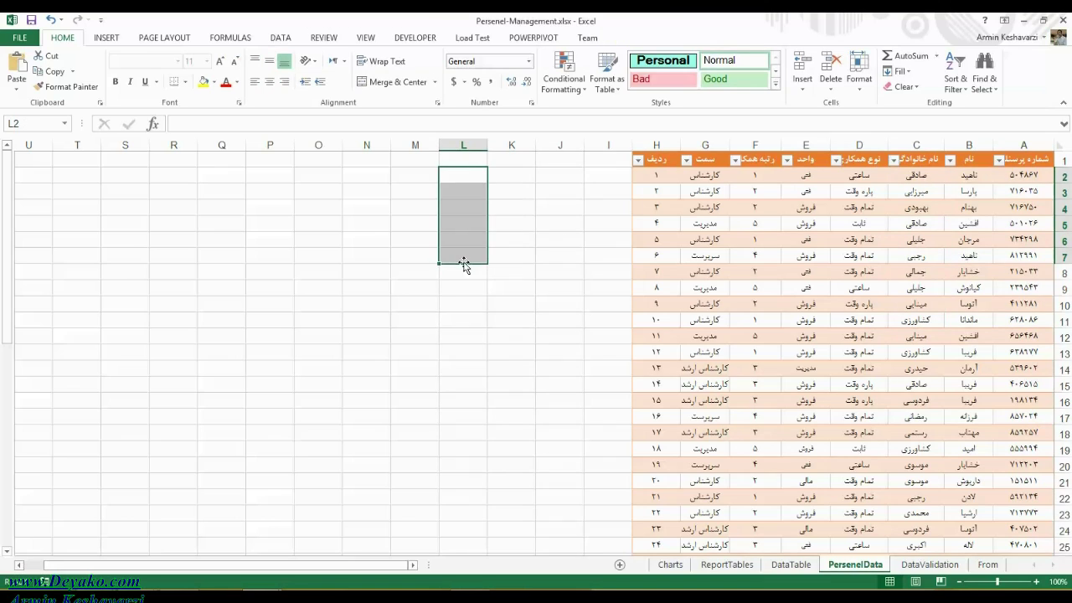
{"action": "left_click_drag", "start_coordinate": [860, 172], "coordinate": [858, 192]}
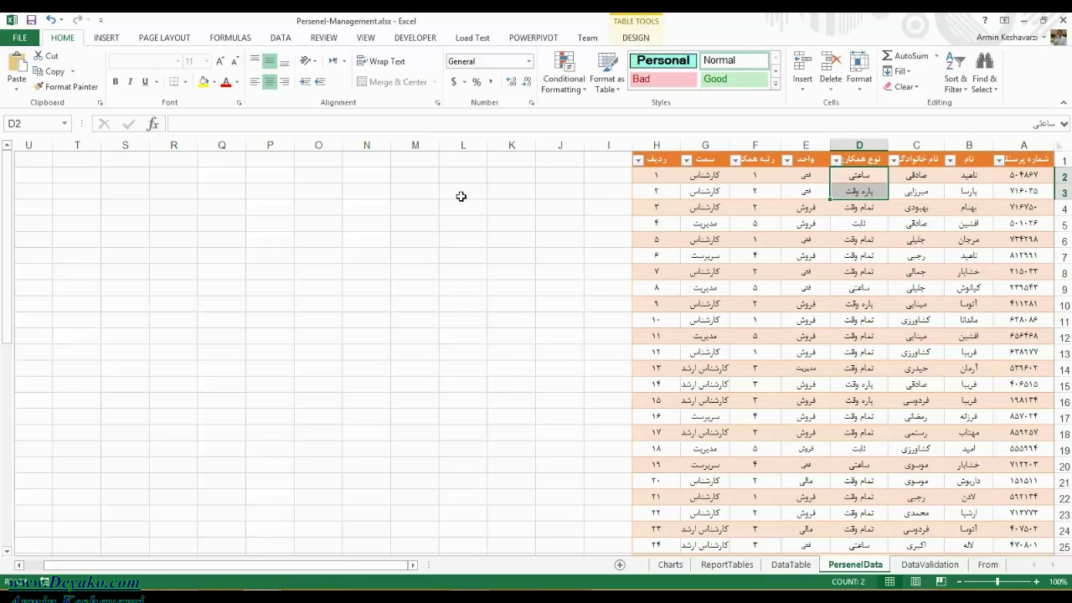
{"action": "left_click_drag", "start_coordinate": [369, 173], "coordinate": [387, 202]}
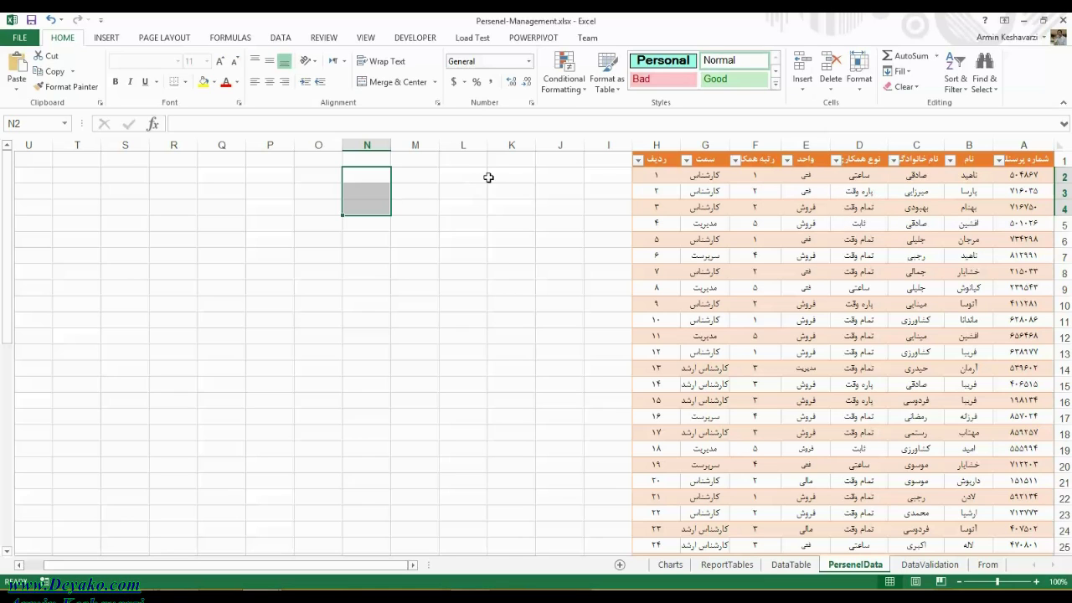
{"action": "left_click_drag", "start_coordinate": [491, 176], "coordinate": [259, 249]}
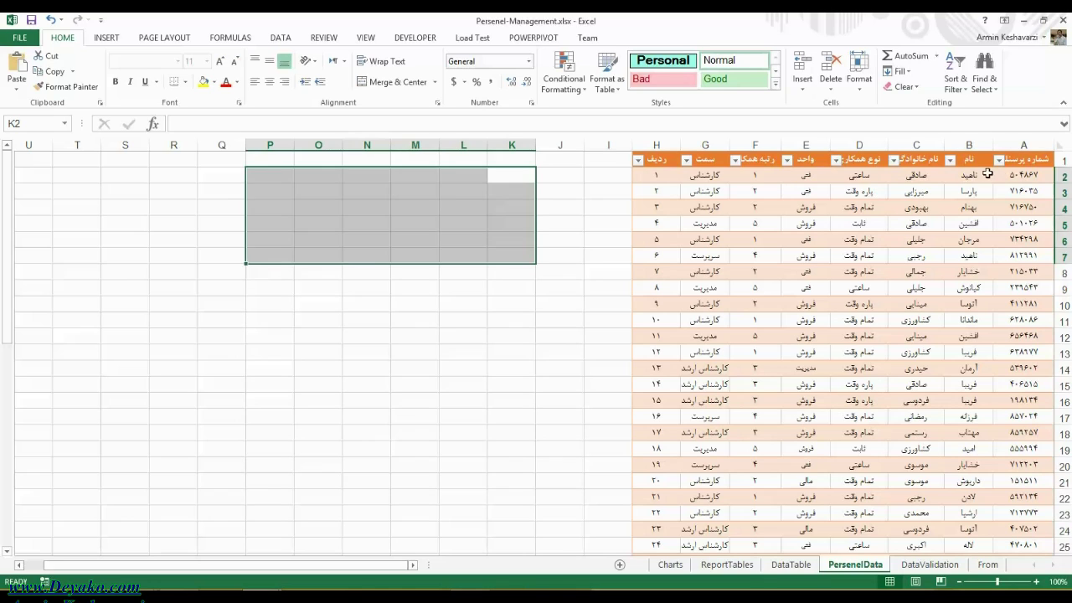
- Select table cells D2 and F2, empty cell R4, and empty block L2:P8
{"action": "left_click", "coordinate": [988, 173]}
{"action": "key", "text": "Right"}
{"action": "left_click", "coordinate": [912, 174]}
{"action": "left_click", "coordinate": [859, 175]}
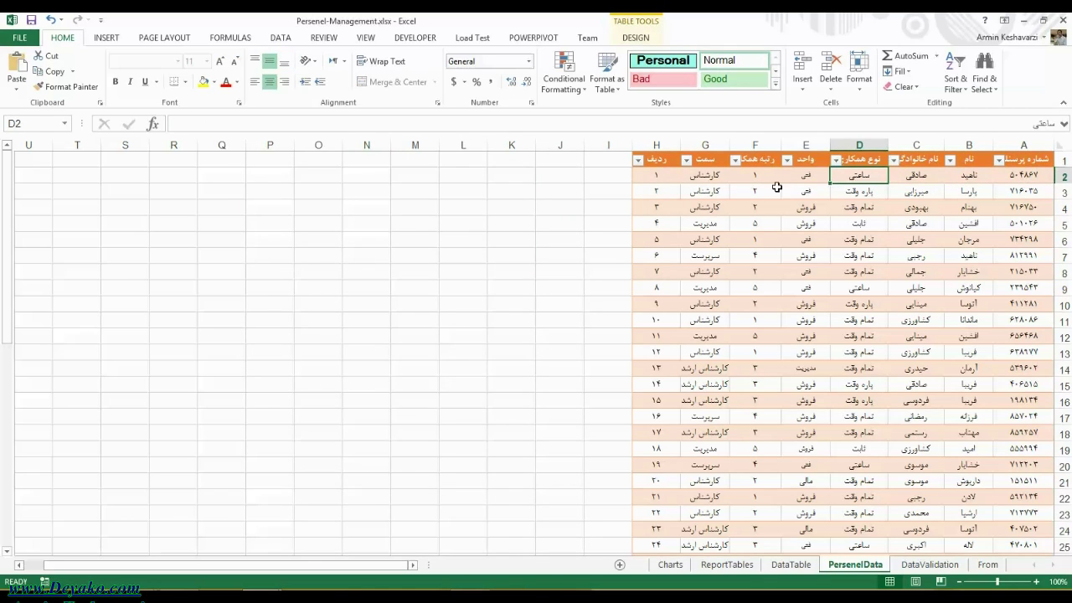
{"action": "left_click", "coordinate": [740, 179]}
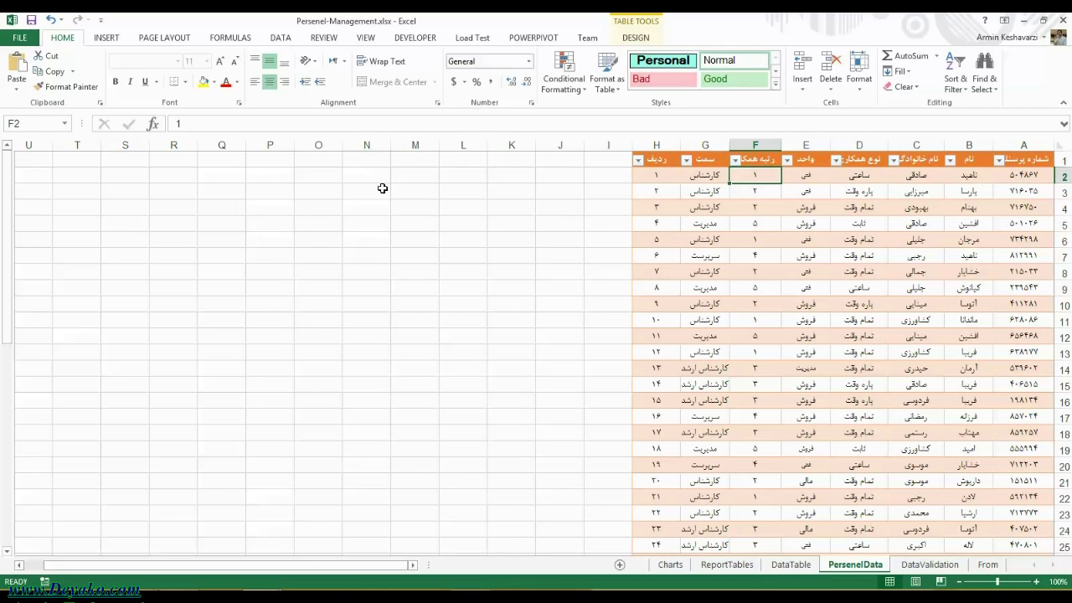
{"action": "left_click", "coordinate": [184, 203]}
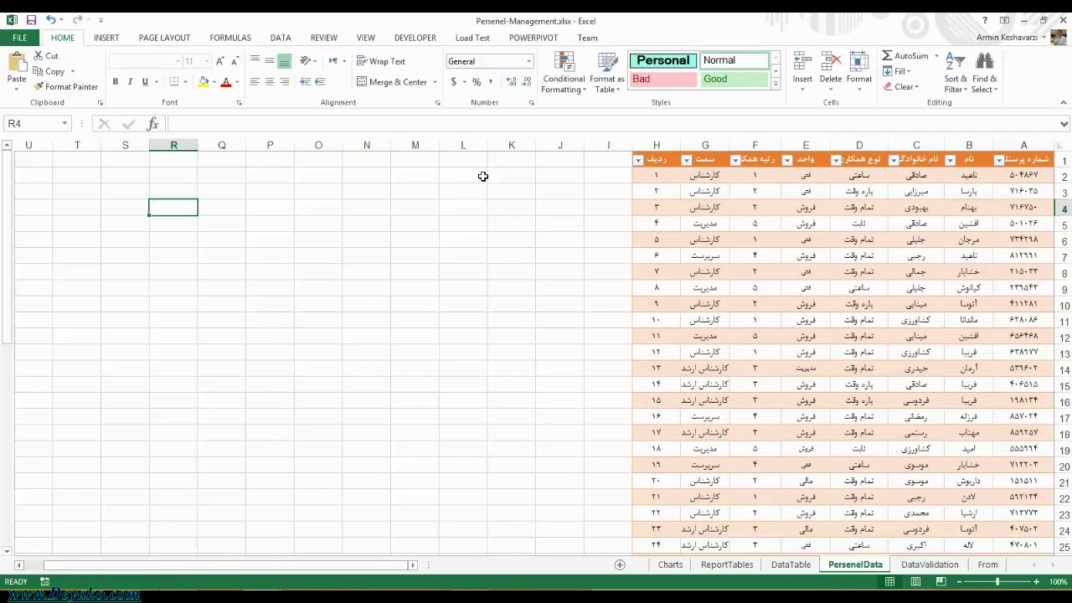
{"action": "left_click_drag", "start_coordinate": [483, 175], "coordinate": [258, 268]}
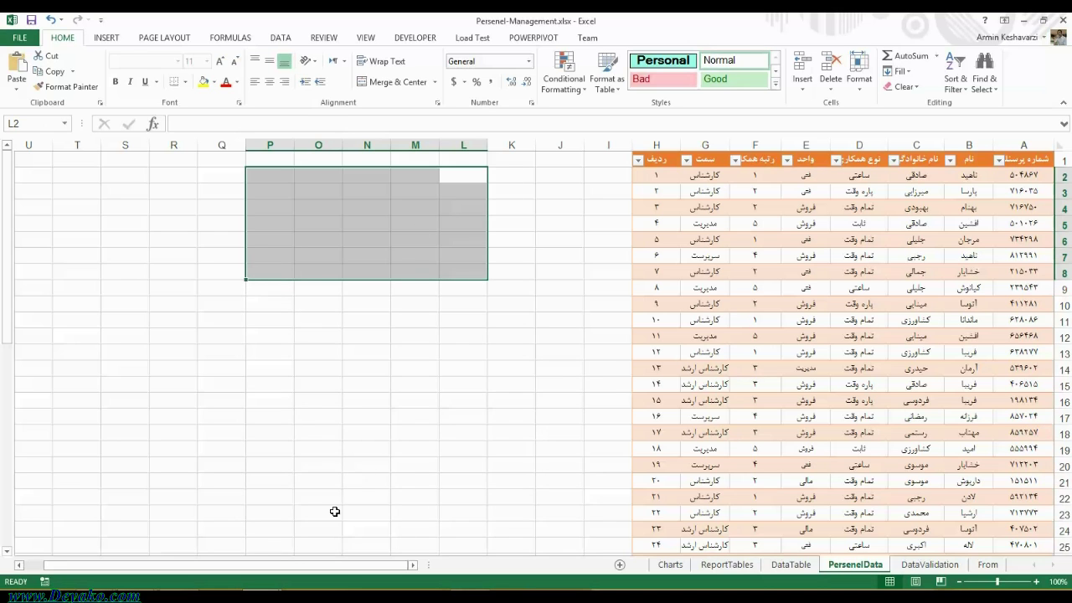
- Select the table from A2 to row 51, then columns B–E, and open the DataTable sheet
{"action": "mouse_move", "coordinate": [1026, 176]}
{"action": "left_mouse_down"}
{"action": "mouse_move", "coordinate": [634, 545]}
{"action": "mouse_move", "coordinate": [648, 513]}
{"action": "left_mouse_up"}
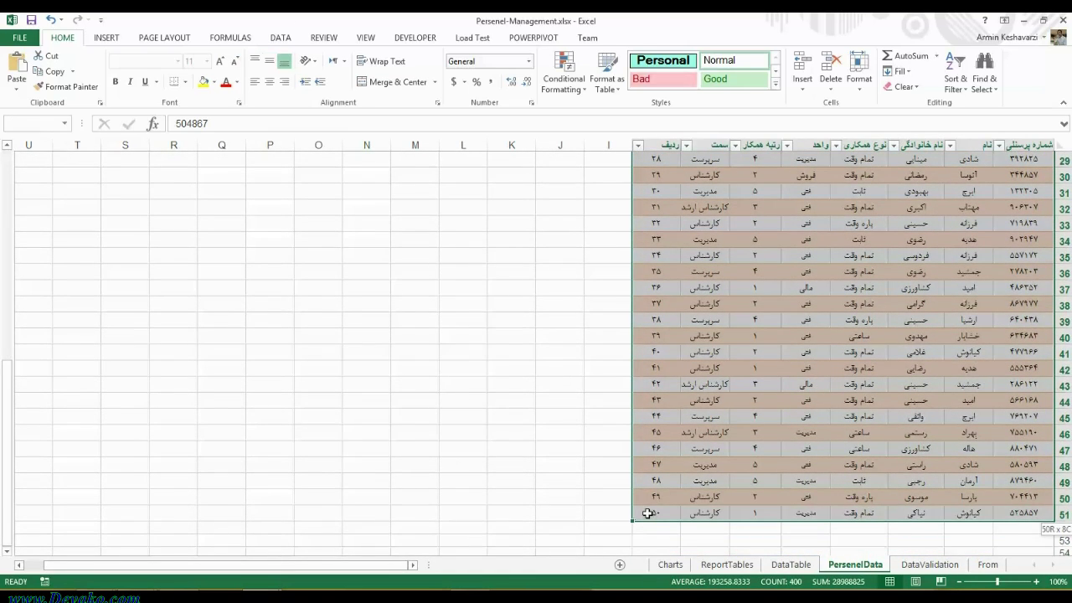
{"action": "left_click_drag", "start_coordinate": [810, 346], "coordinate": [947, 287]}
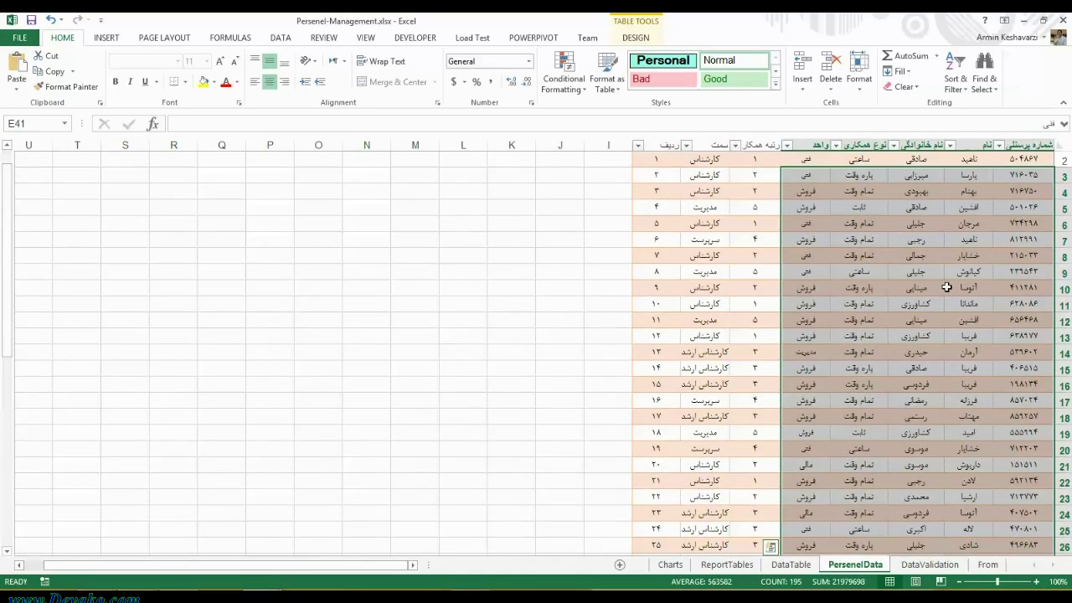
{"action": "left_click", "coordinate": [790, 564]}
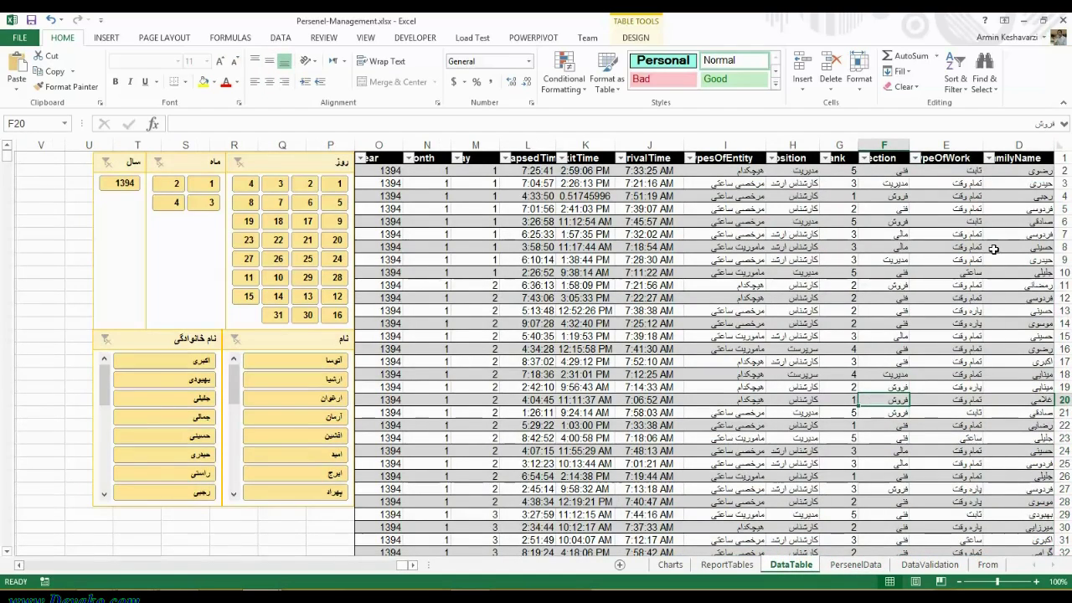
{"action": "left_click", "coordinate": [1041, 172]}
{"action": "left_click_drag", "start_coordinate": [392, 171], "coordinate": [1057, 311]}
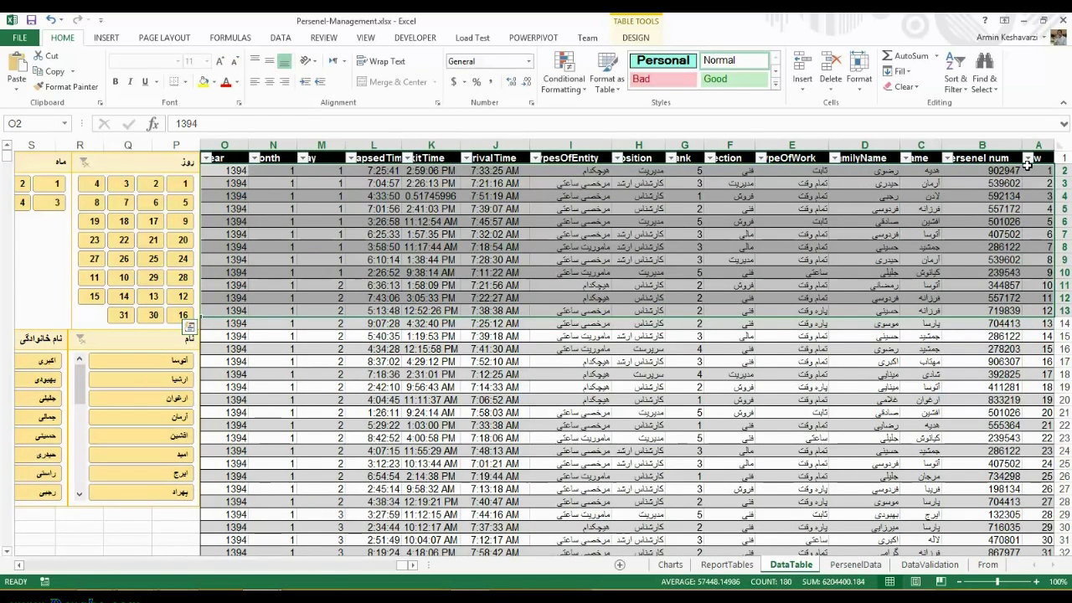
{"action": "left_click", "coordinate": [1037, 171]}
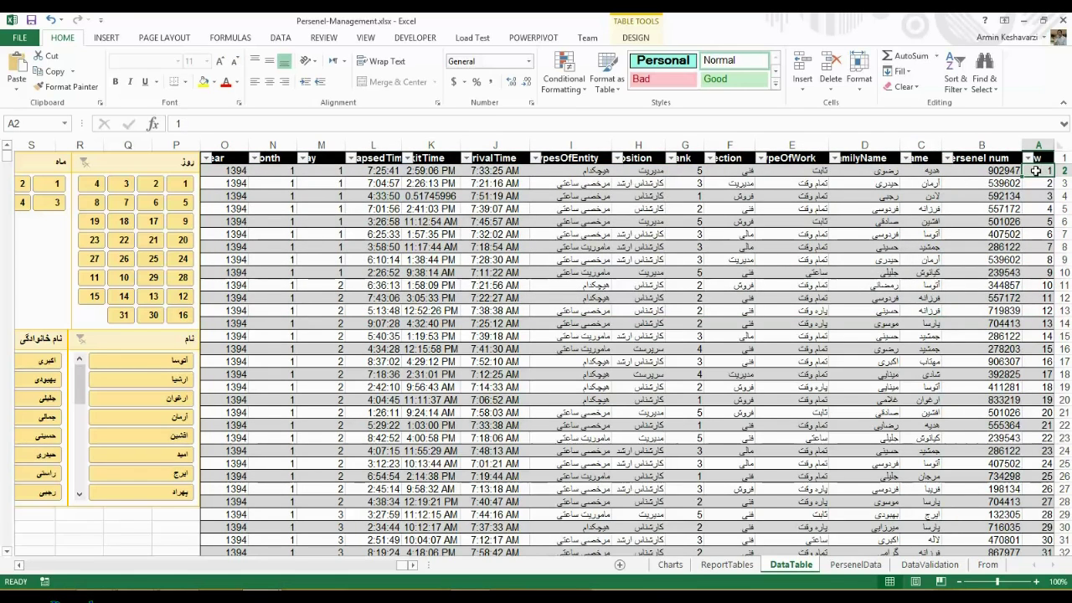
{"action": "left_click", "coordinate": [800, 173]}
{"action": "left_click", "coordinate": [894, 171]}
{"action": "left_click", "coordinate": [925, 174]}
{"action": "left_click", "coordinate": [1011, 173]}
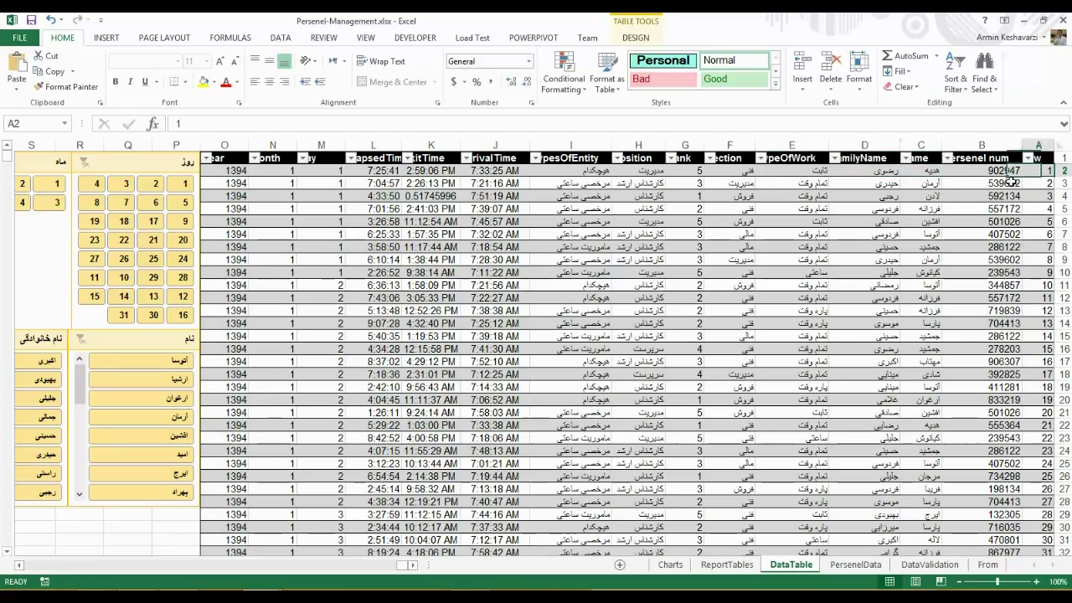
{"action": "scroll", "coordinate": [628, 334], "scroll_direction": "down", "scroll_amount": 2}
{"action": "left_click", "coordinate": [494, 335]}
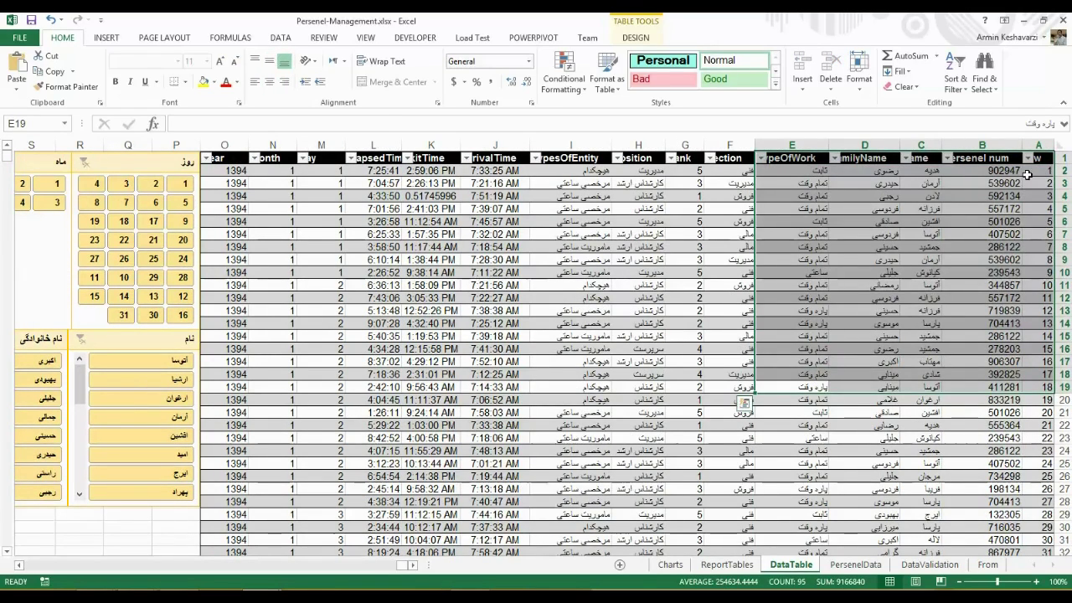
{"action": "left_click", "coordinate": [1027, 173]}
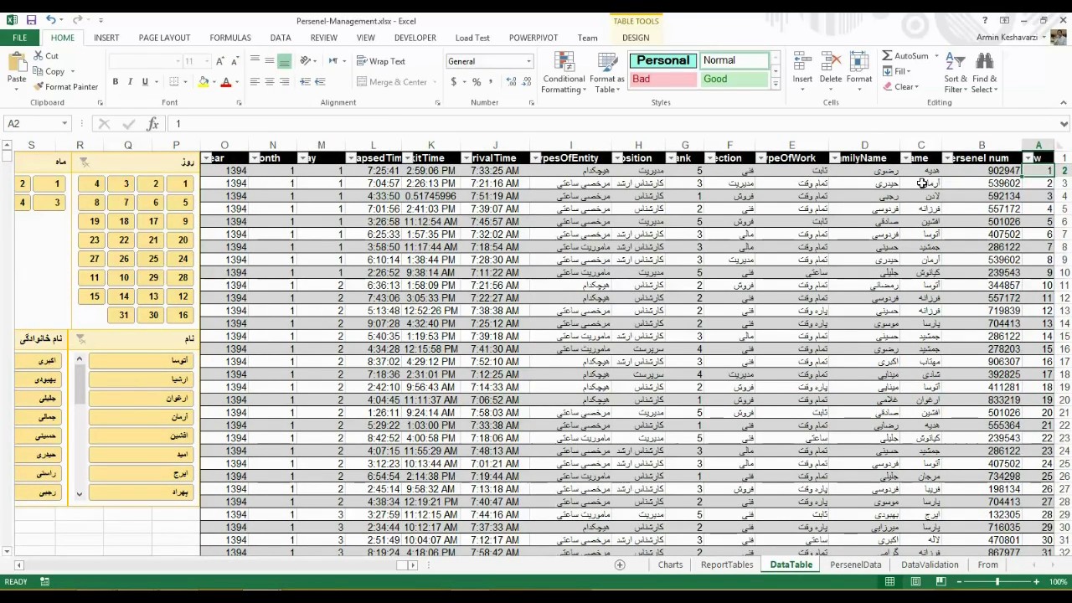